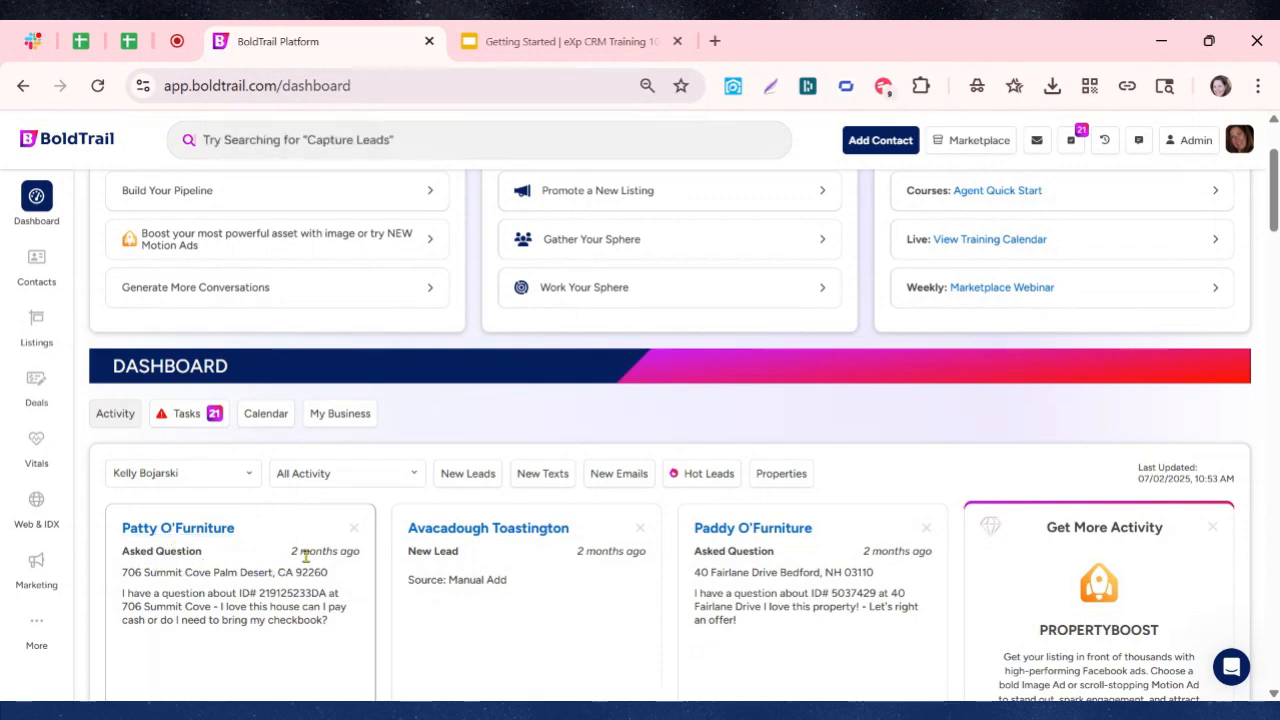
Open the record of the contact who viewed the Bay Shore listing from the dashboard's activity feed.
scroll(300, 565, "down", 1)
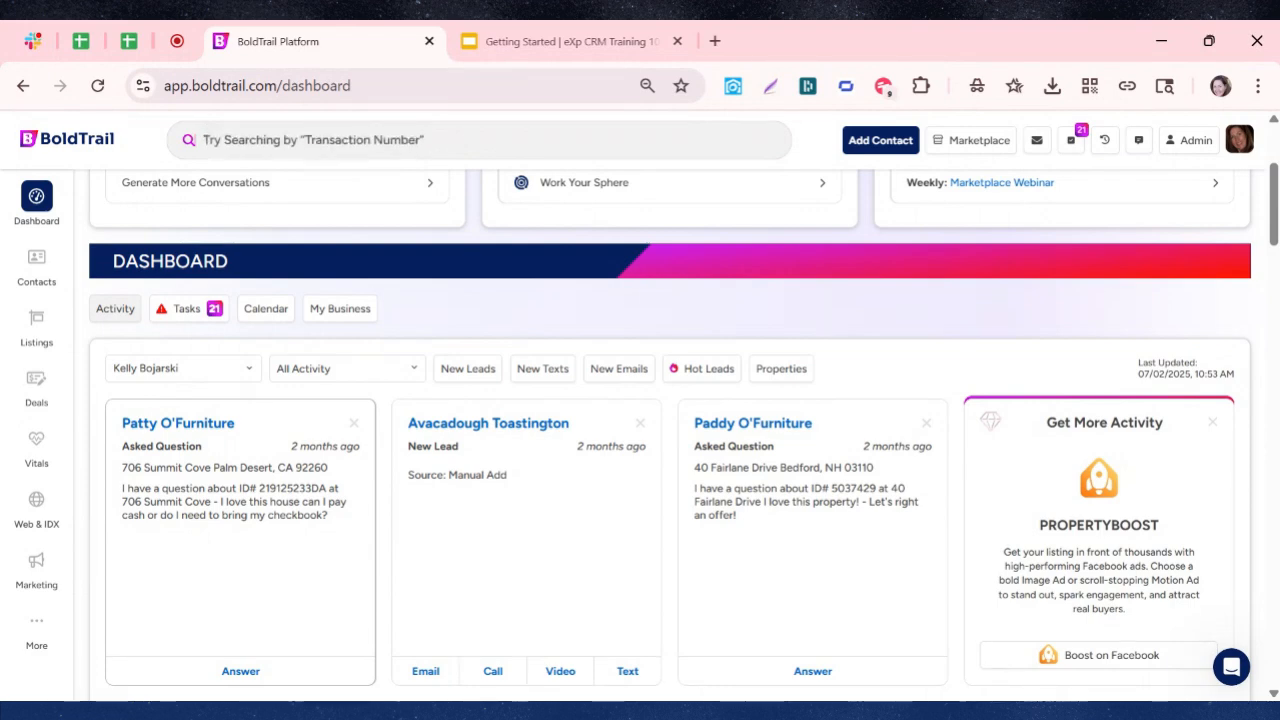
scroll(362, 522, "down", 3)
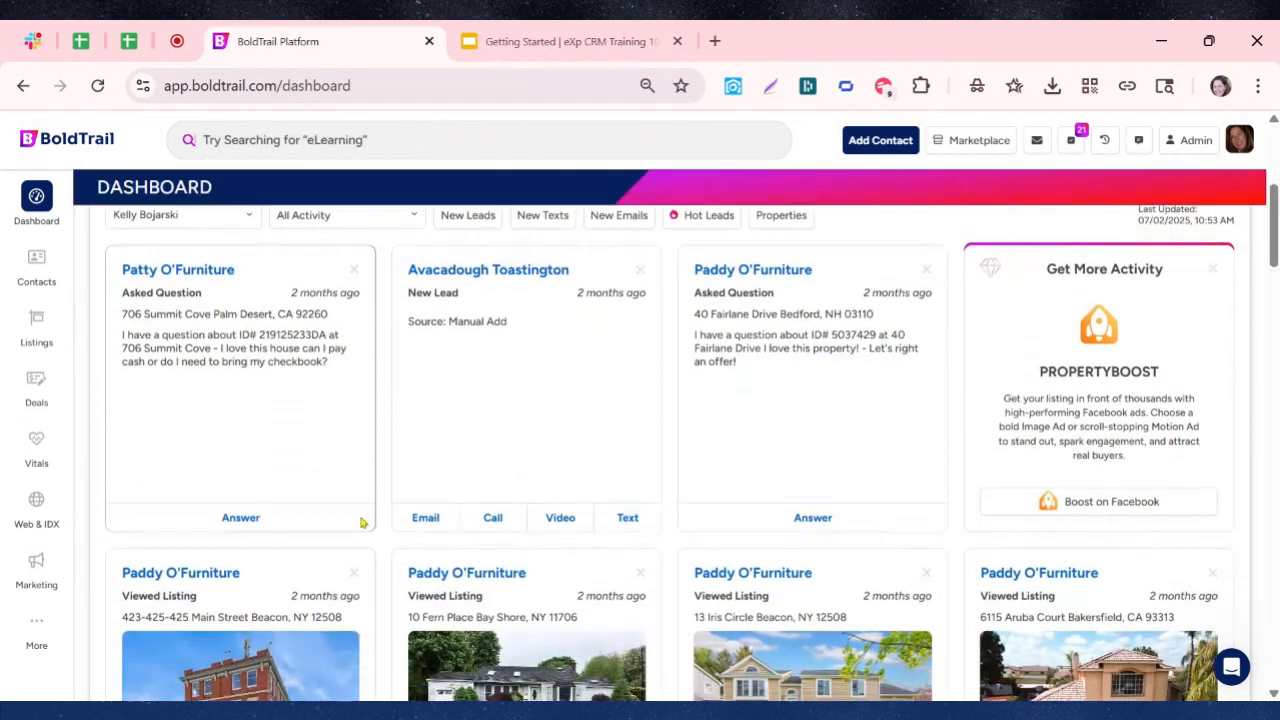
scroll(362, 522, "down", 1)
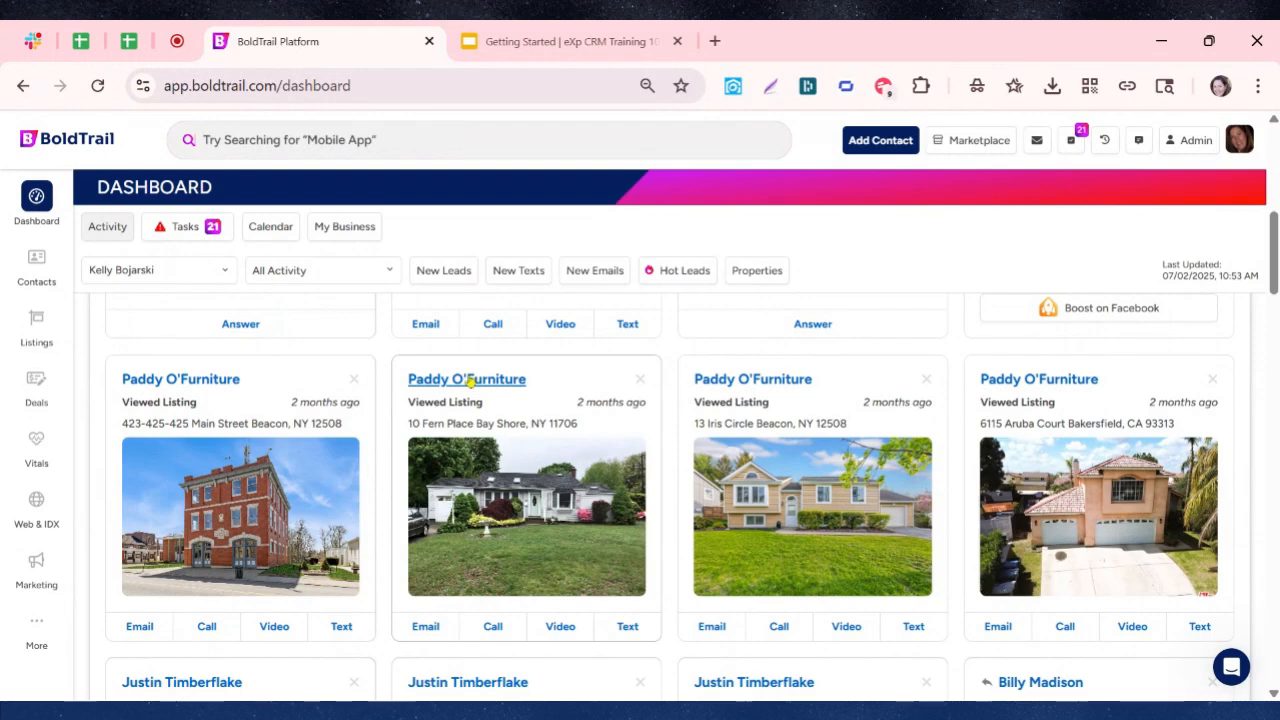
left_click(468, 380)
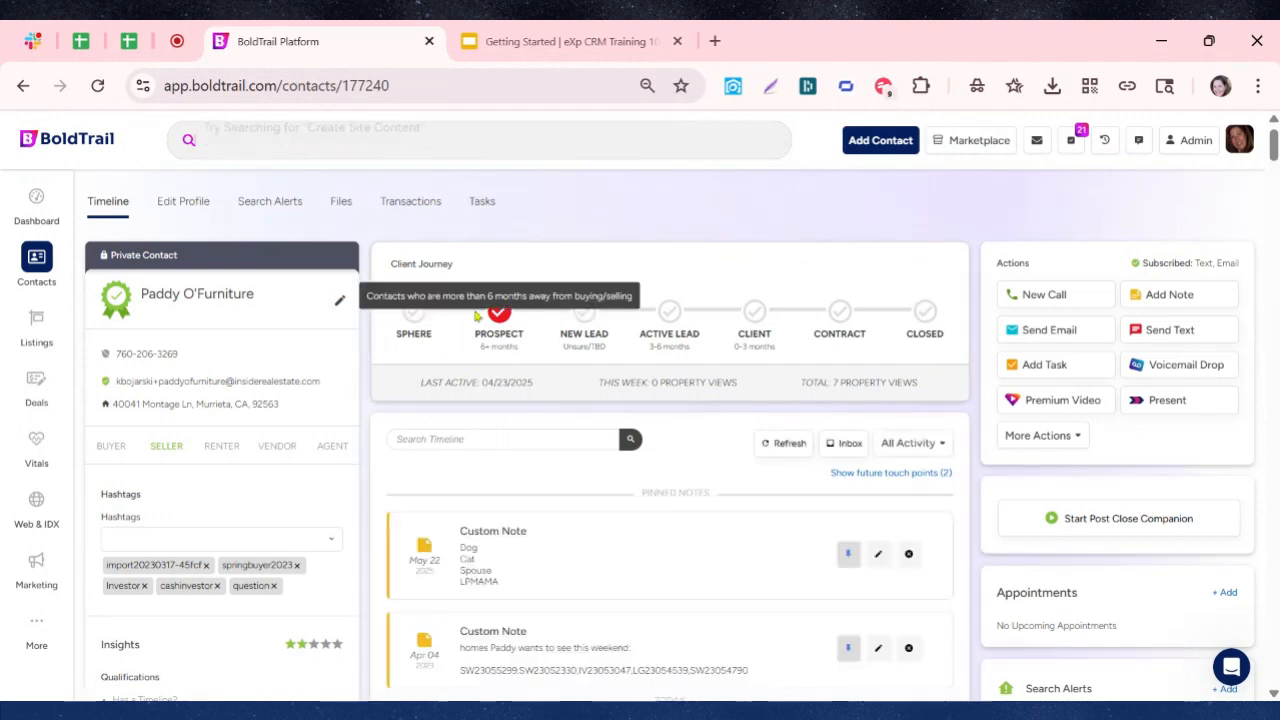
Review the contact's client journey stage, search alerts, active campaigns, market reports and listing valuation.
mouse_move(492, 342)
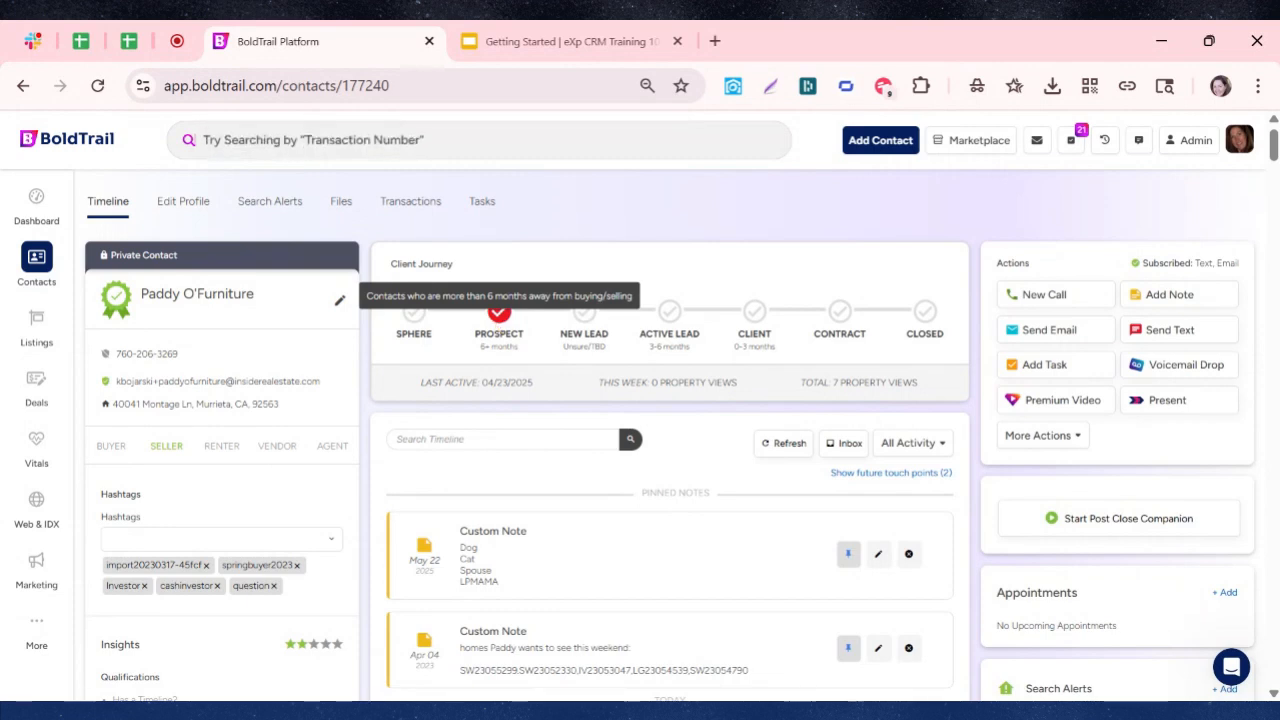
scroll(1100, 464, "down", 4)
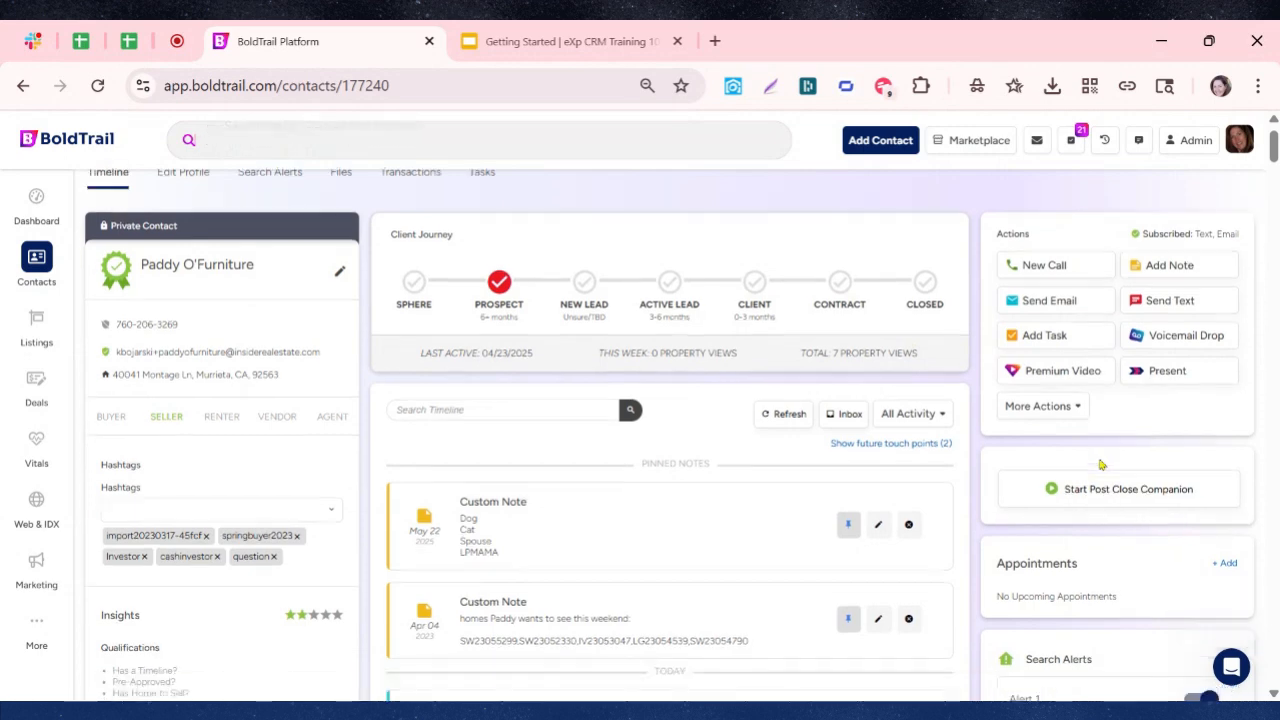
scroll(1100, 464, "down", 1)
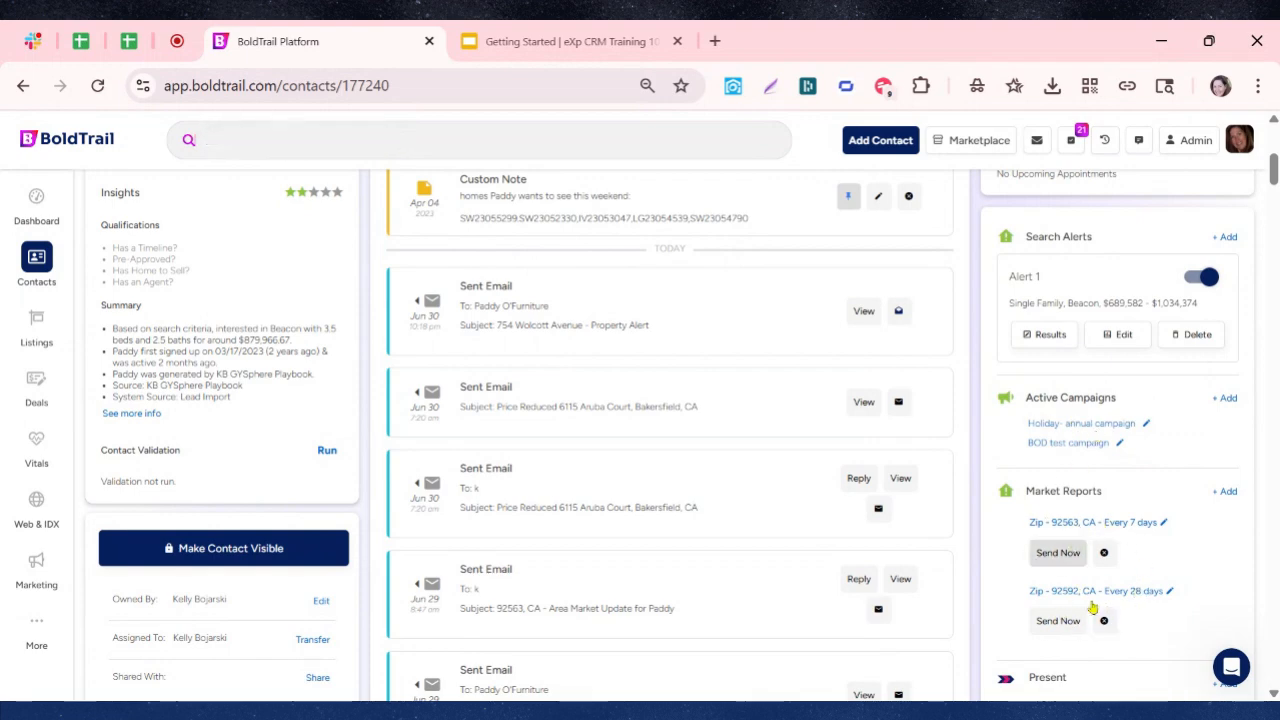
scroll(1143, 611, "down", 2)
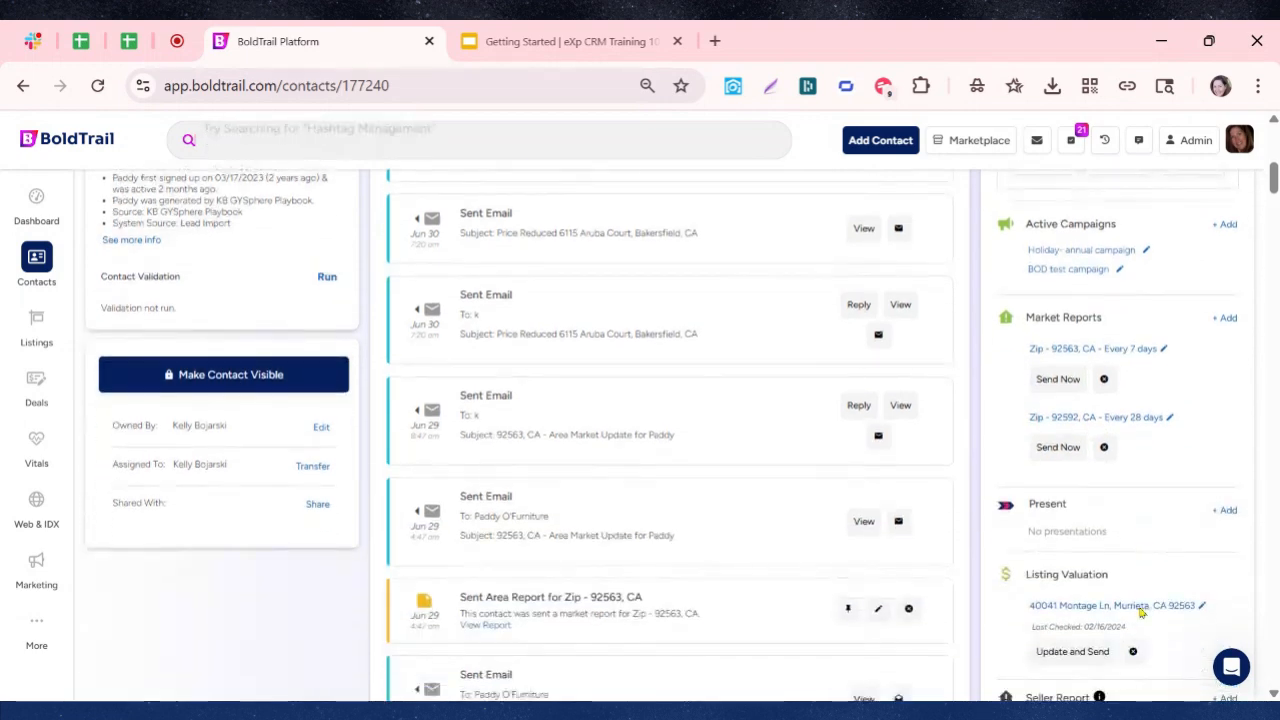
scroll(1135, 600, "down", 1)
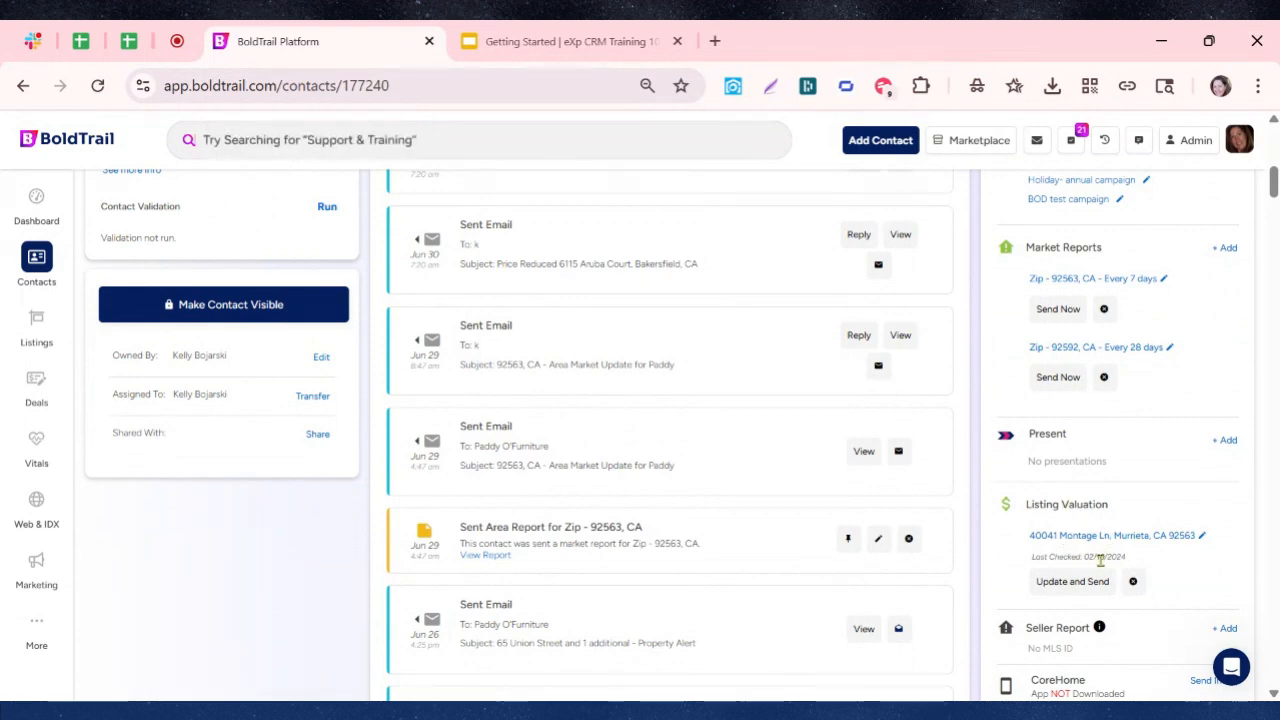
scroll(1100, 560, "up", 4)
scroll(1100, 561, "up", 1)
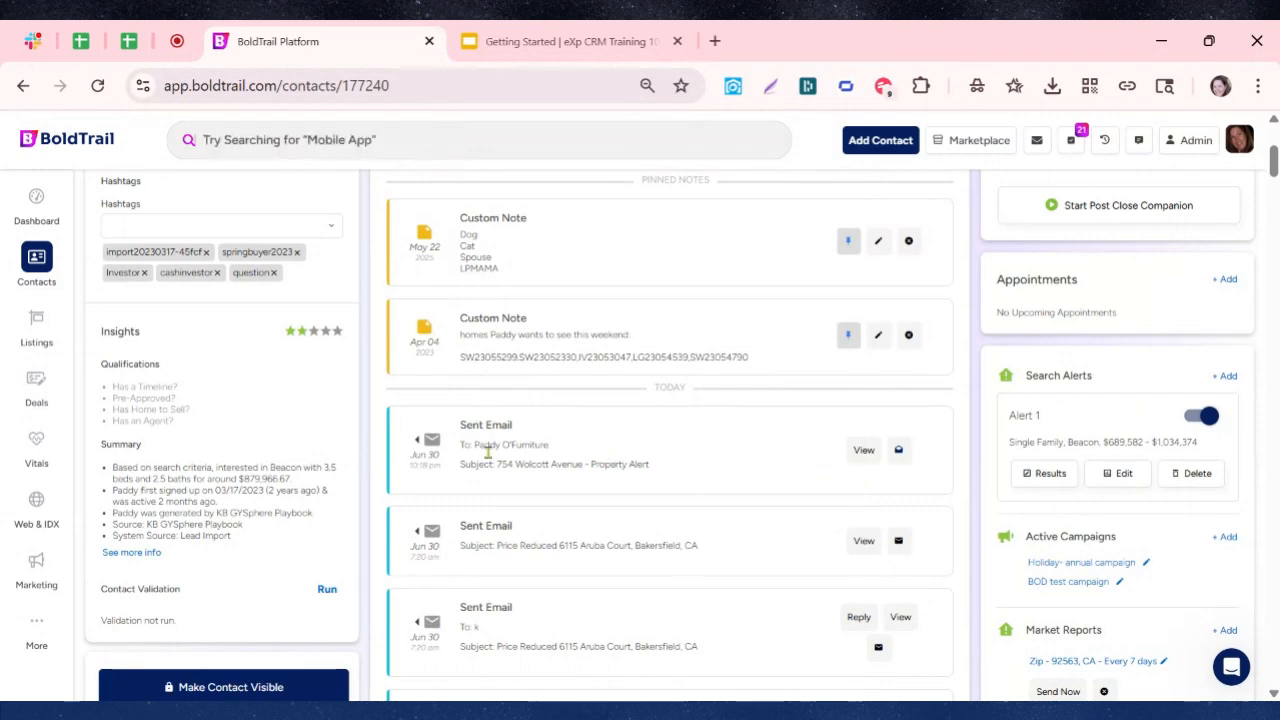
Check when the latest Property Alert email in the timeline was opened, view its contents and close it.
left_click_drag(460, 472, 669, 475)
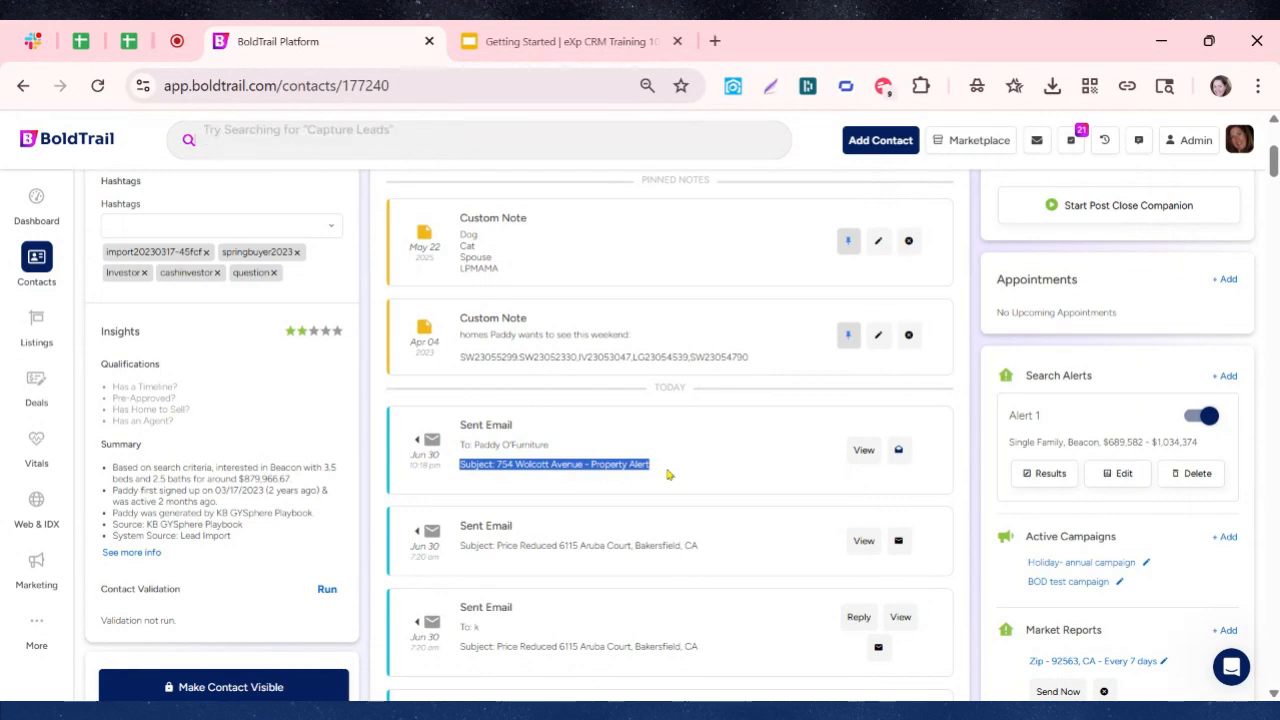
mouse_move(903, 462)
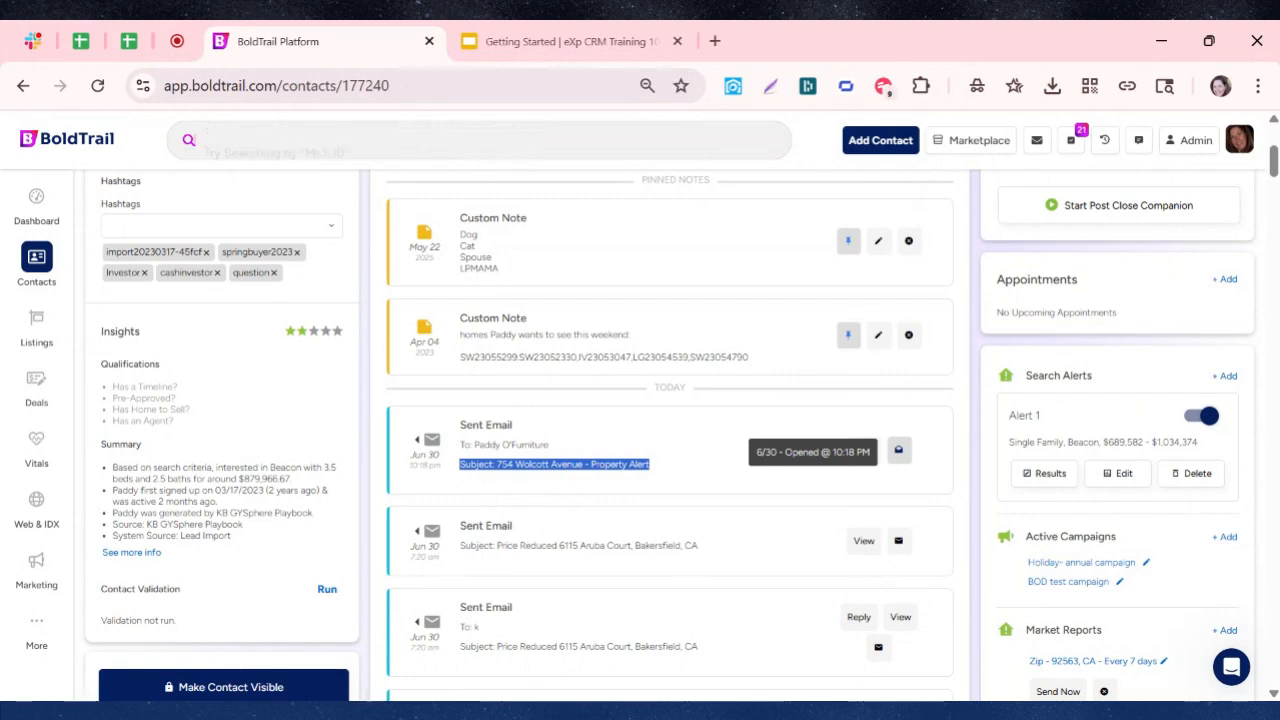
left_click(862, 452)
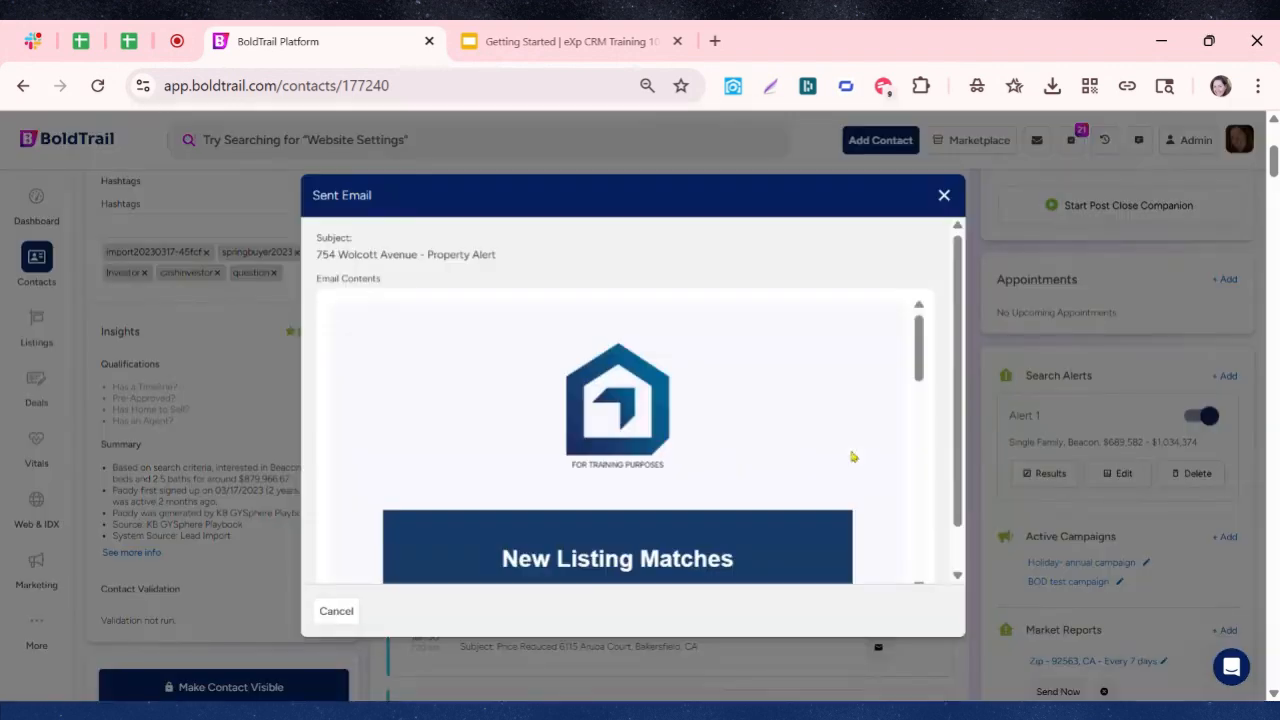
mouse_move(917, 334)
left_mouse_down()
mouse_move(937, 500)
mouse_move(917, 325)
left_mouse_up()
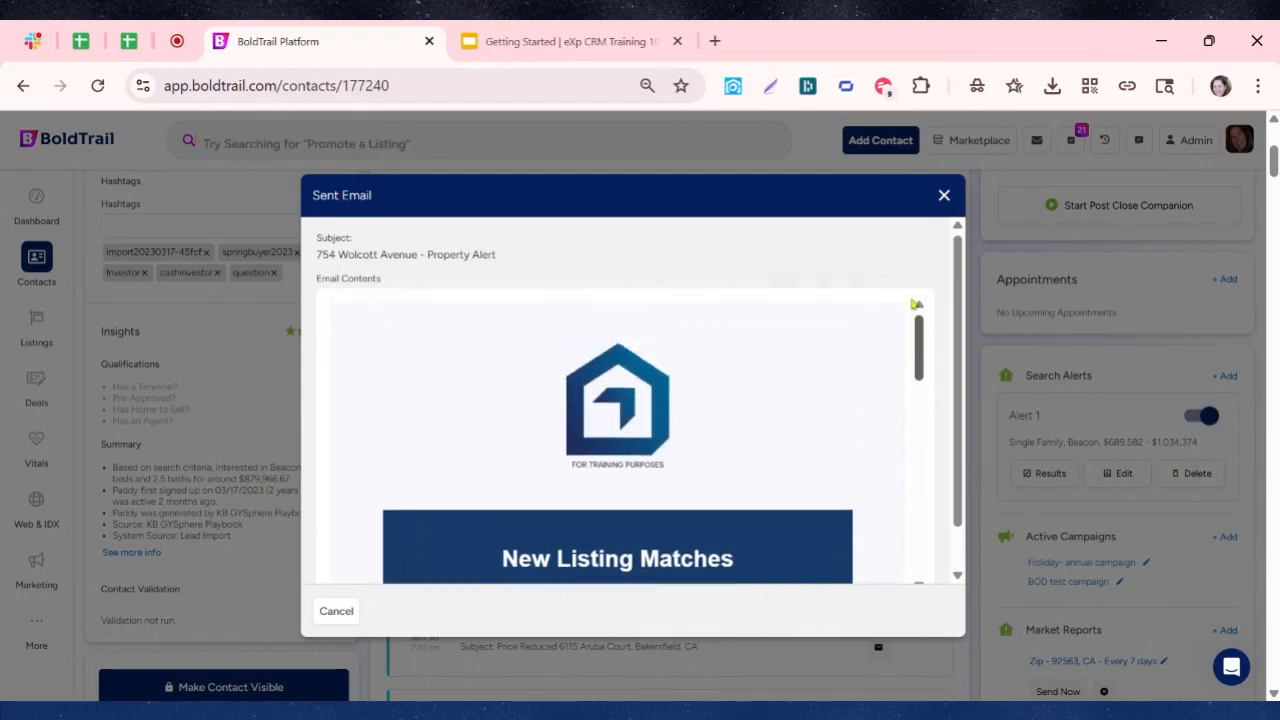
left_click(942, 196)
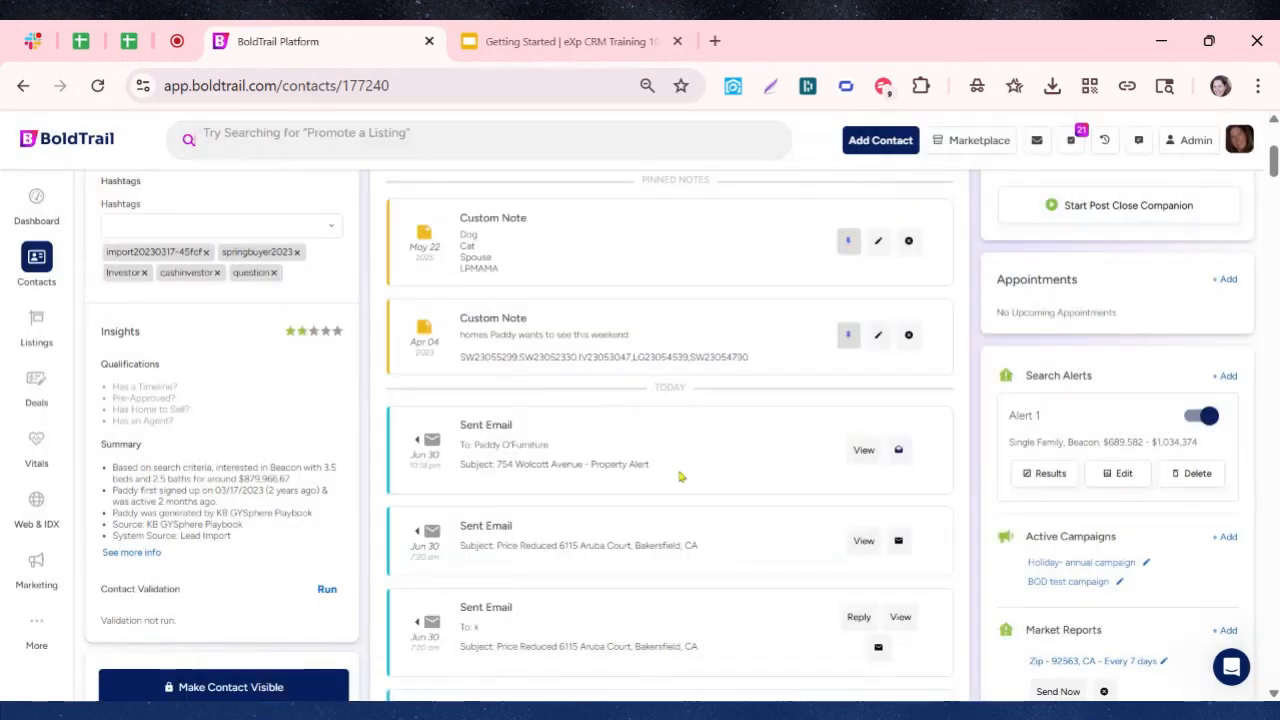
Examine the pinned custom notes at the start of the contact's timeline, highlighting the Pinned Notes heading.
scroll(680, 480, "up", 2)
scroll(678, 483, "up", 1)
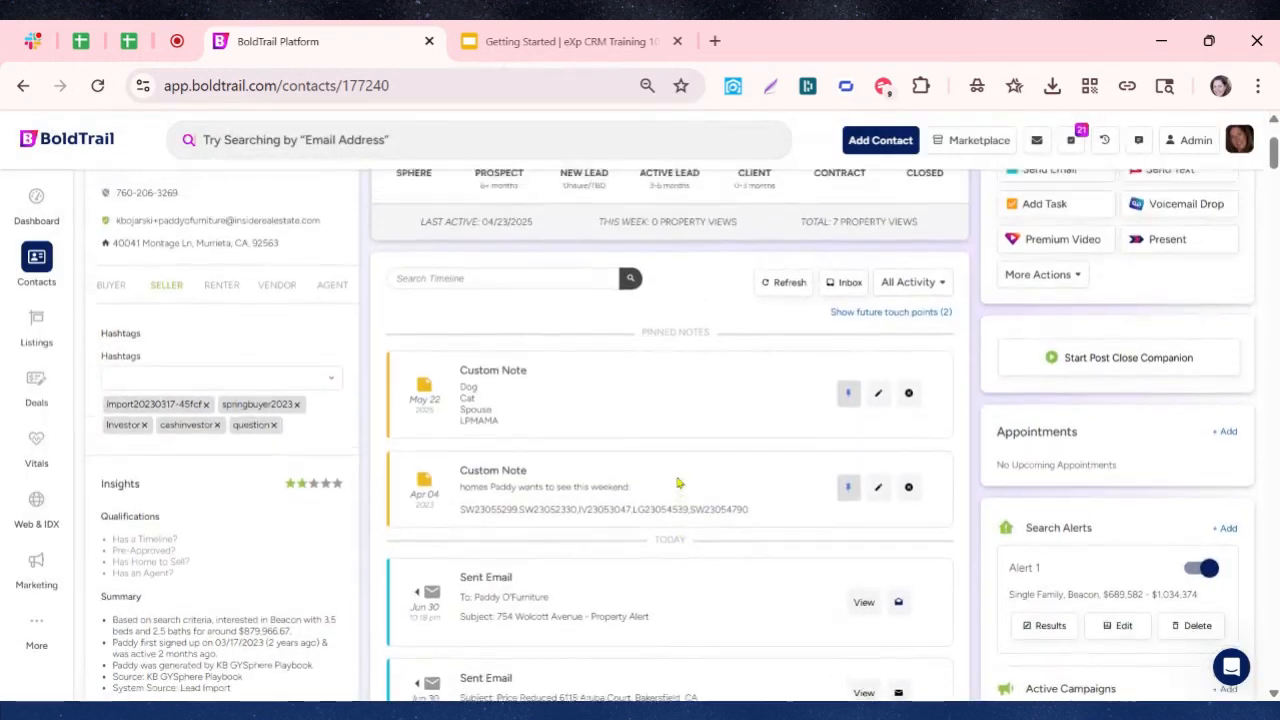
left_click_drag(641, 394, 698, 387)
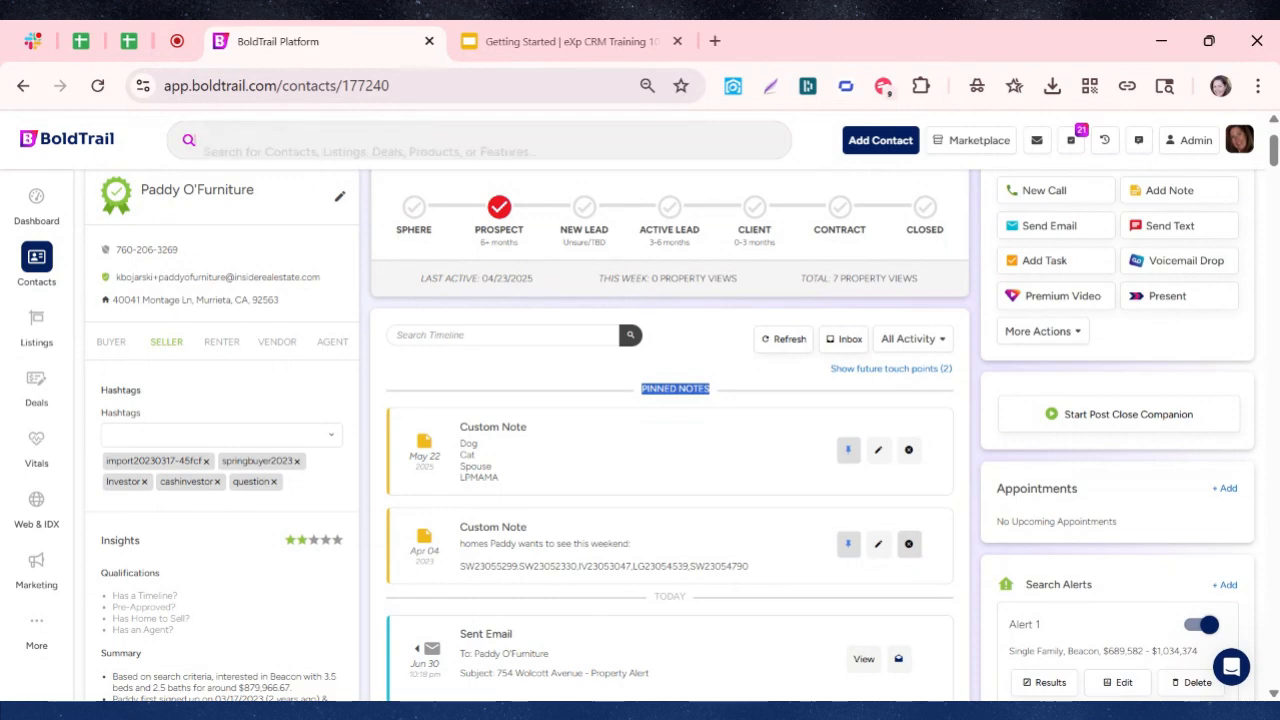
scroll(872, 530, "up", 1)
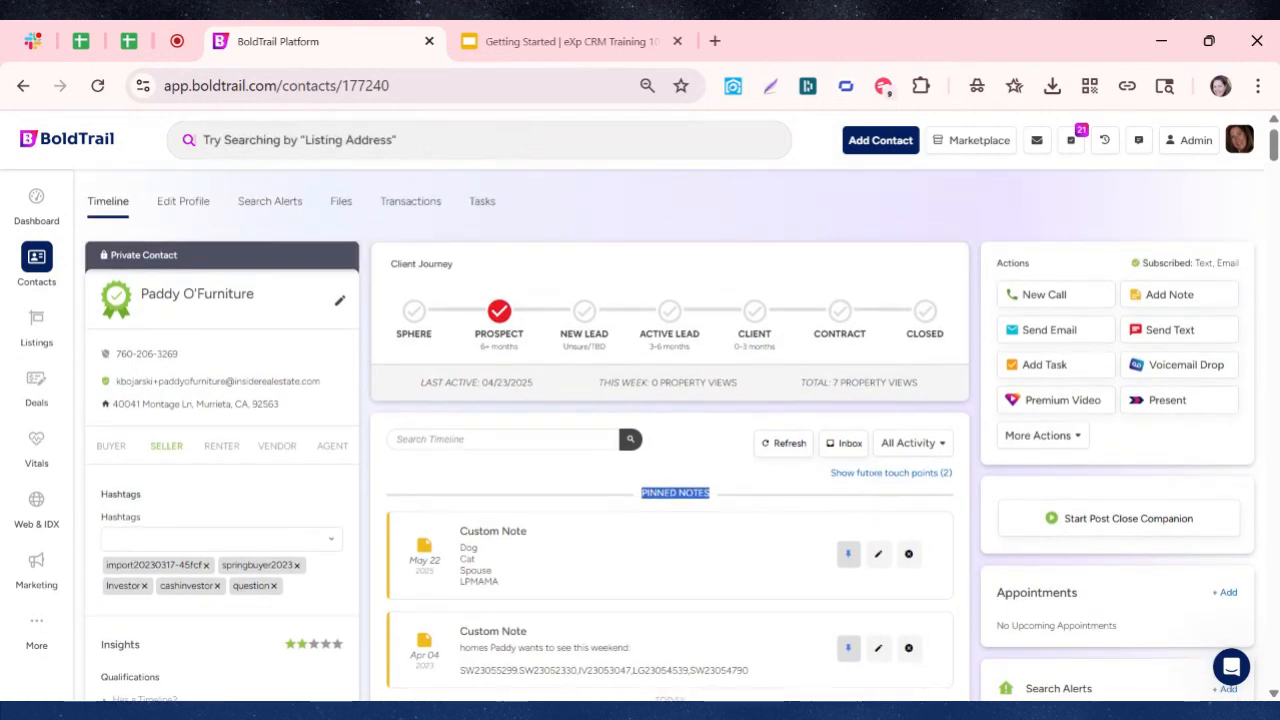
Show the contact's future touch points and remove the Jan 02 email belonging to the Holiday- annual campaign.
left_click(888, 473)
scroll(888, 478, "down", 5)
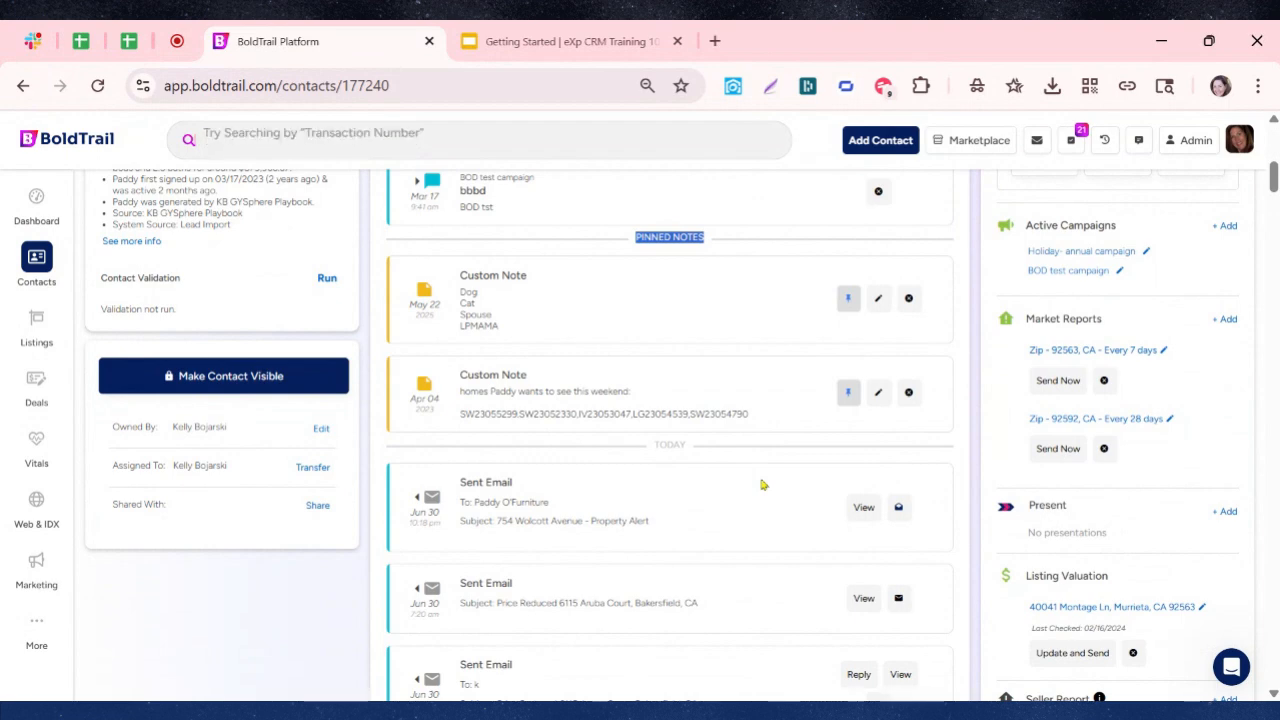
scroll(760, 484, "up", 4)
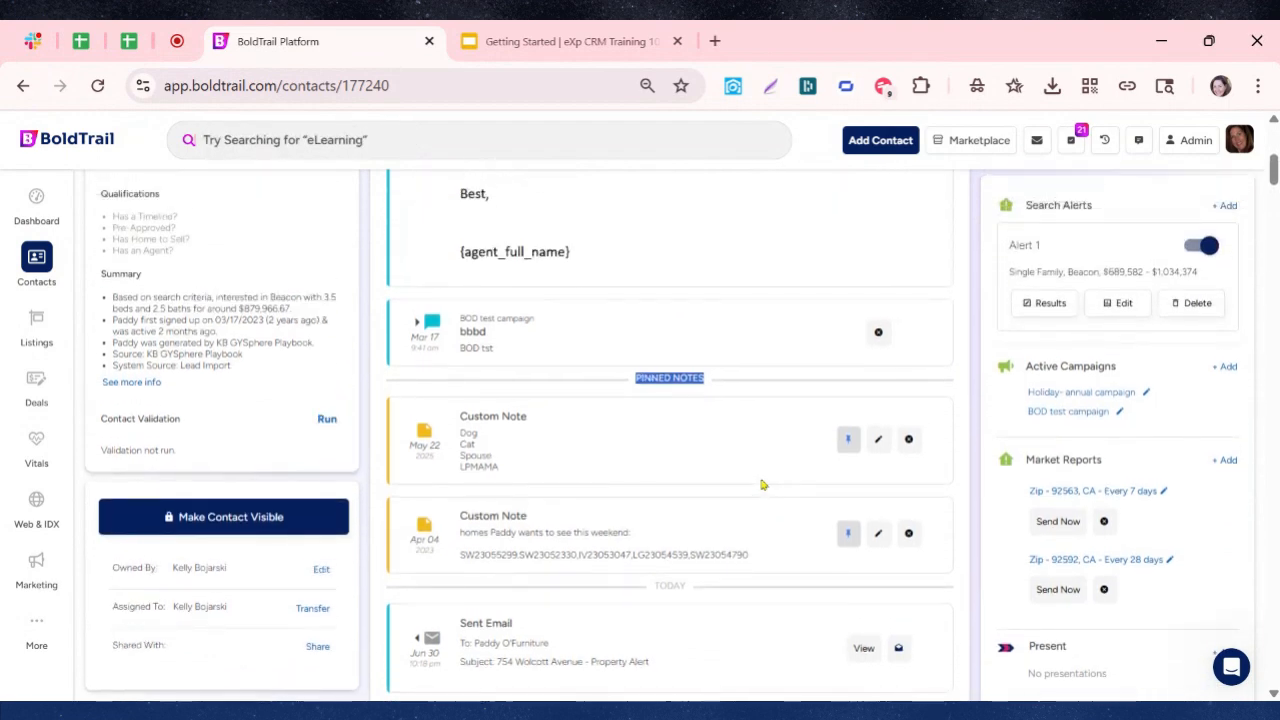
scroll(760, 484, "up", 2)
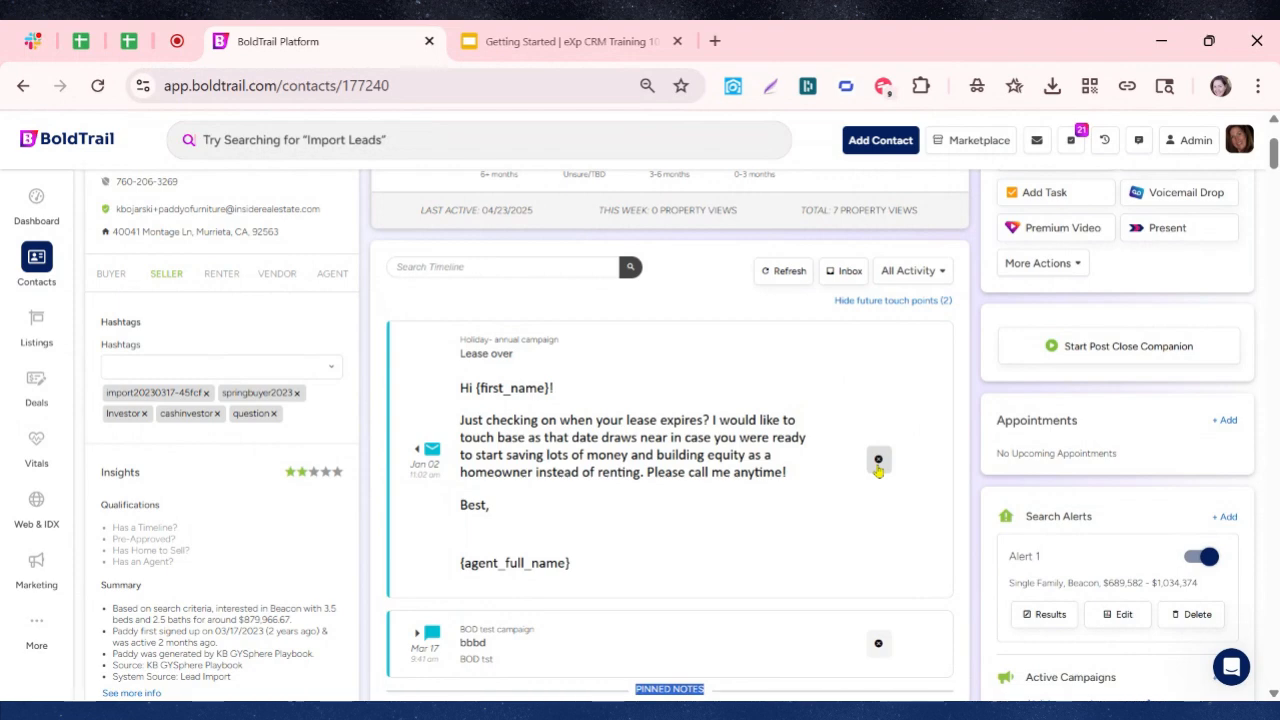
left_click(878, 460)
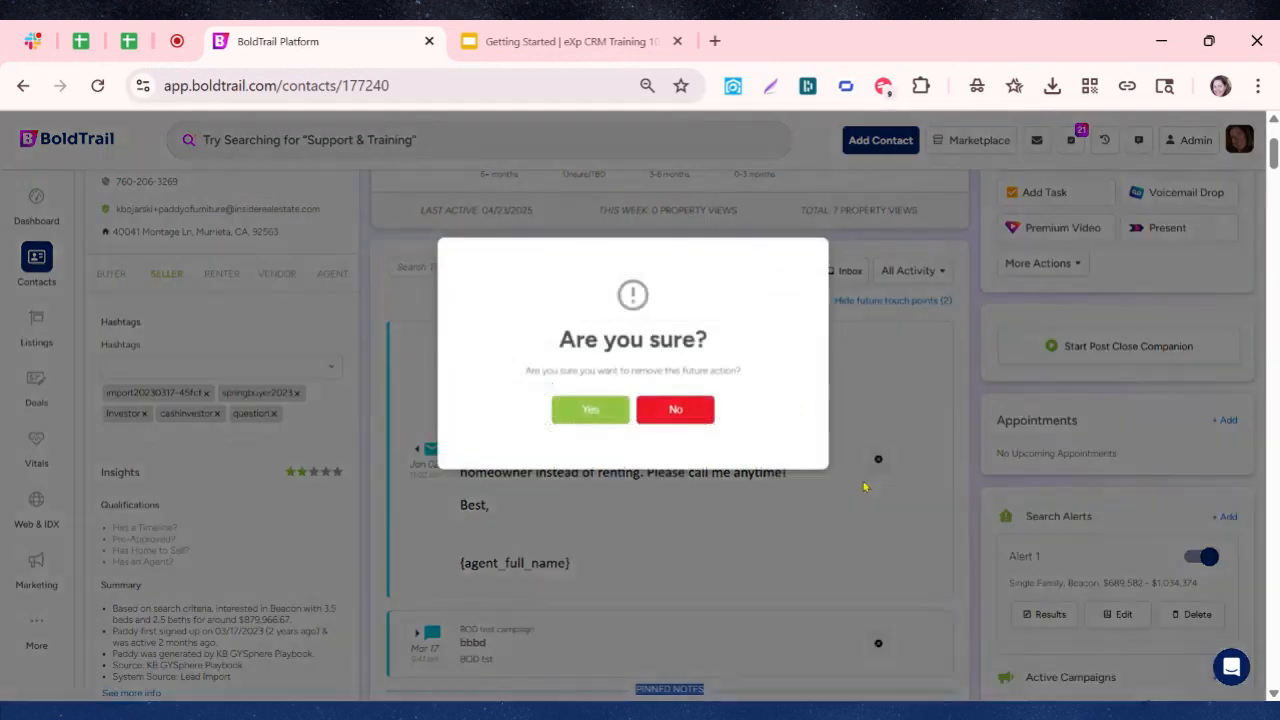
left_click(604, 410)
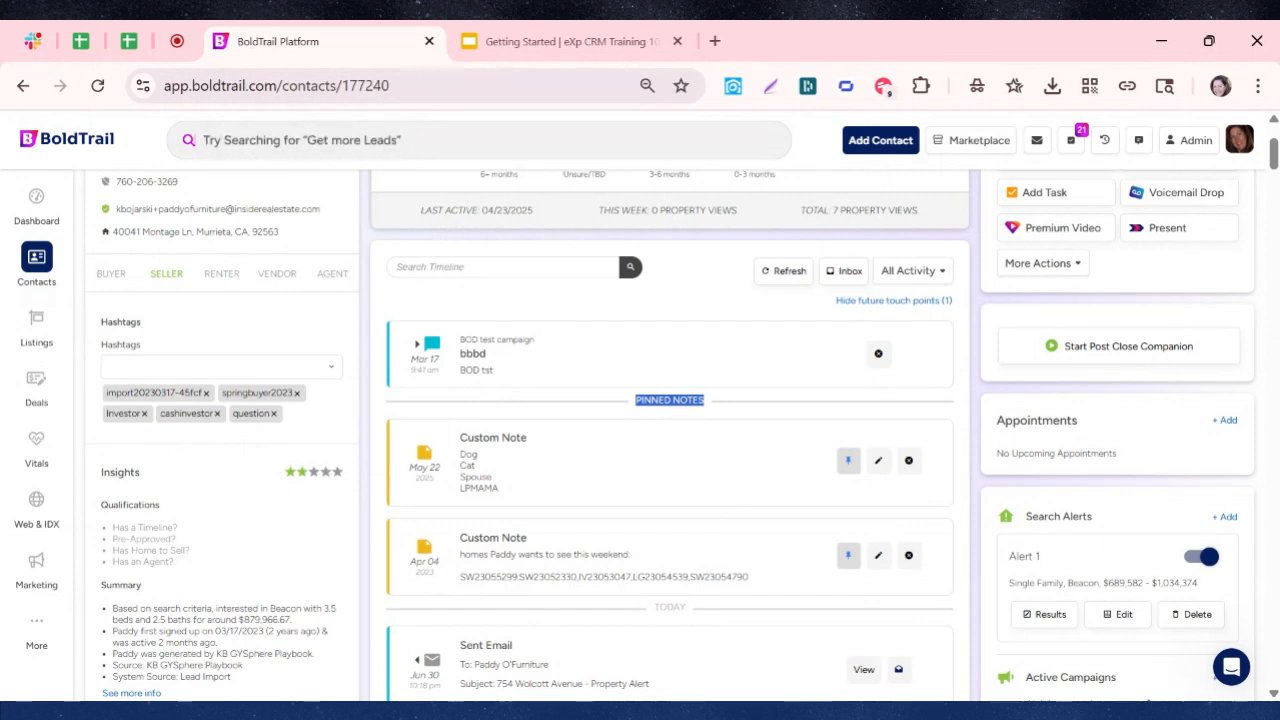
Add the existing hashtag needscreditrepair to the contact's profile.
scroll(722, 506, "up", 3)
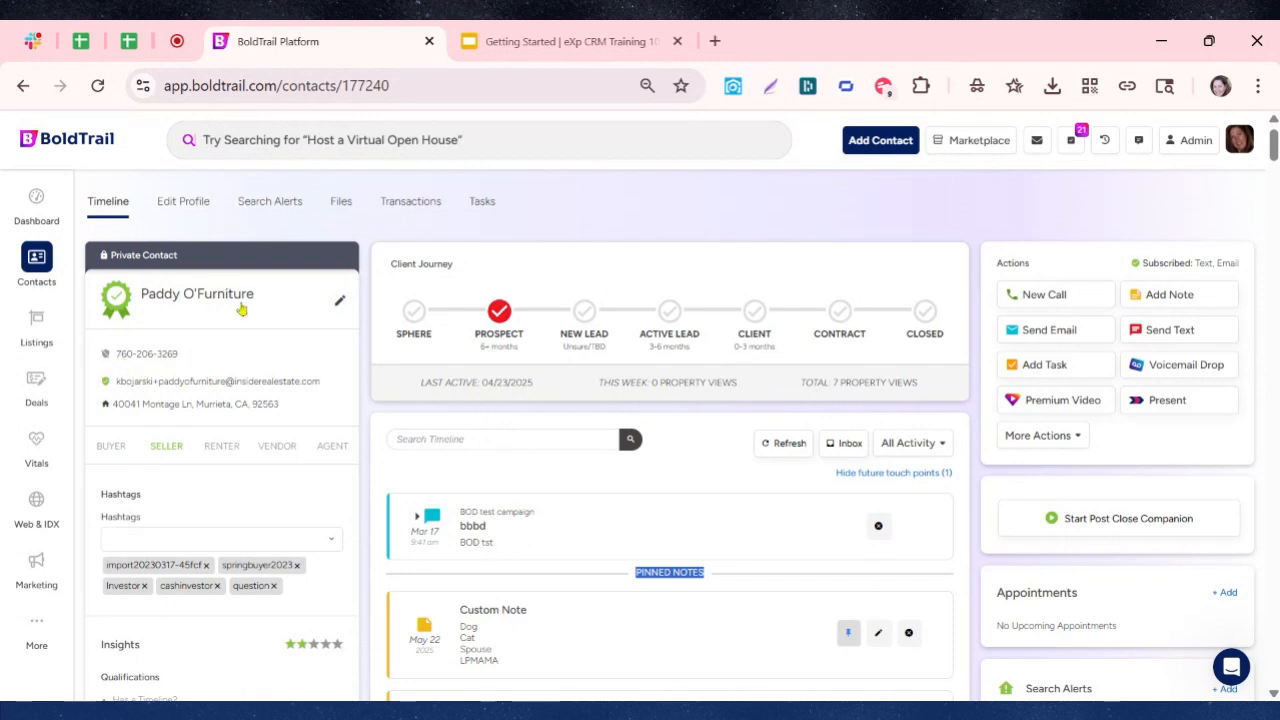
scroll(221, 346, "down", 1)
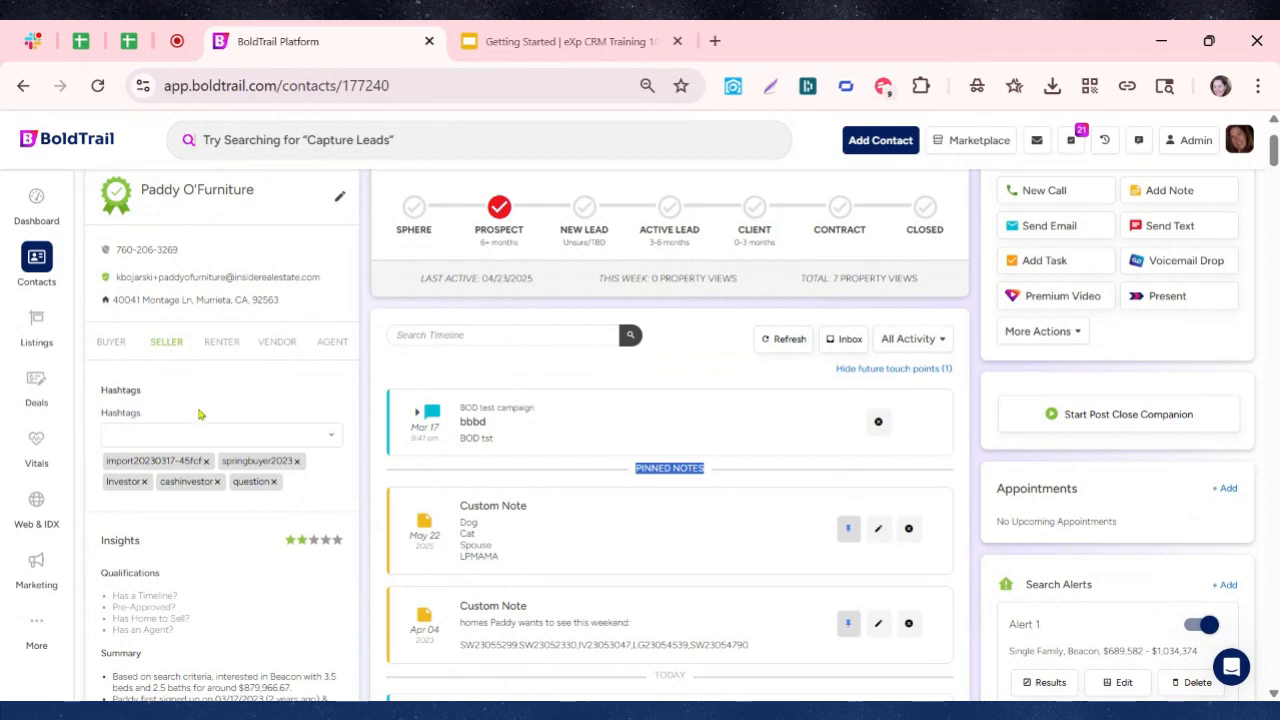
left_click(135, 432)
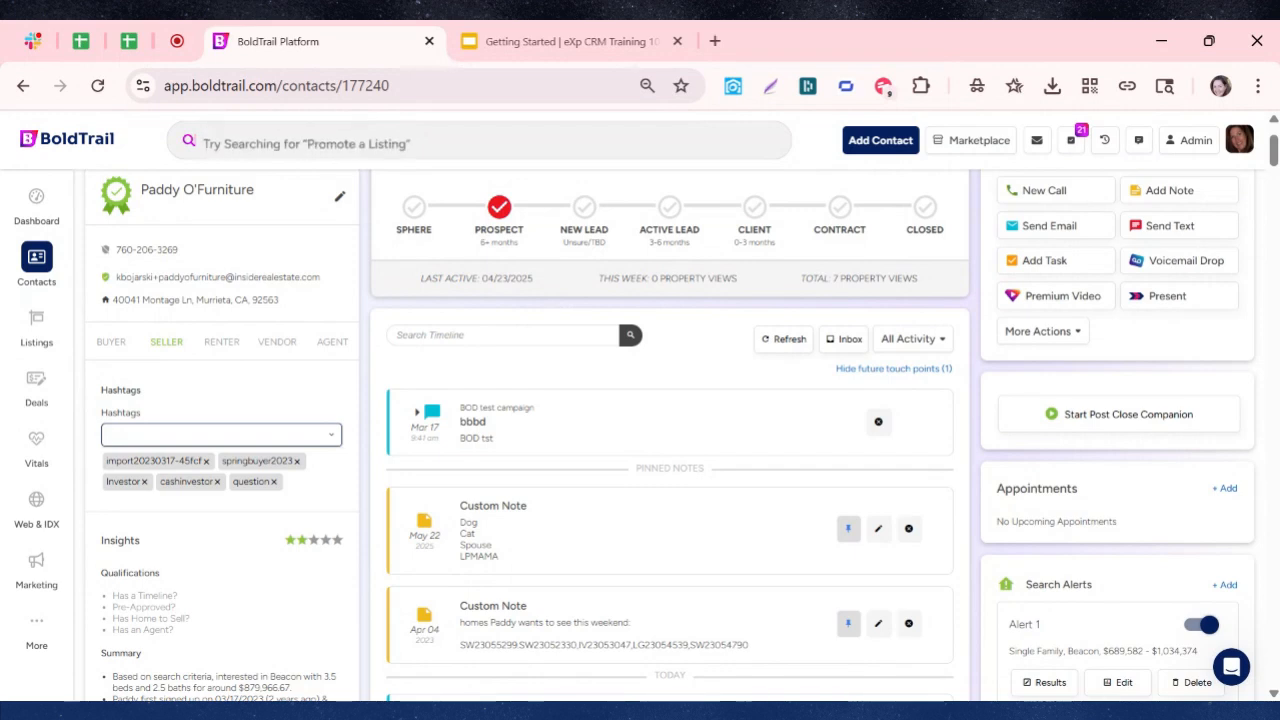
type("need")
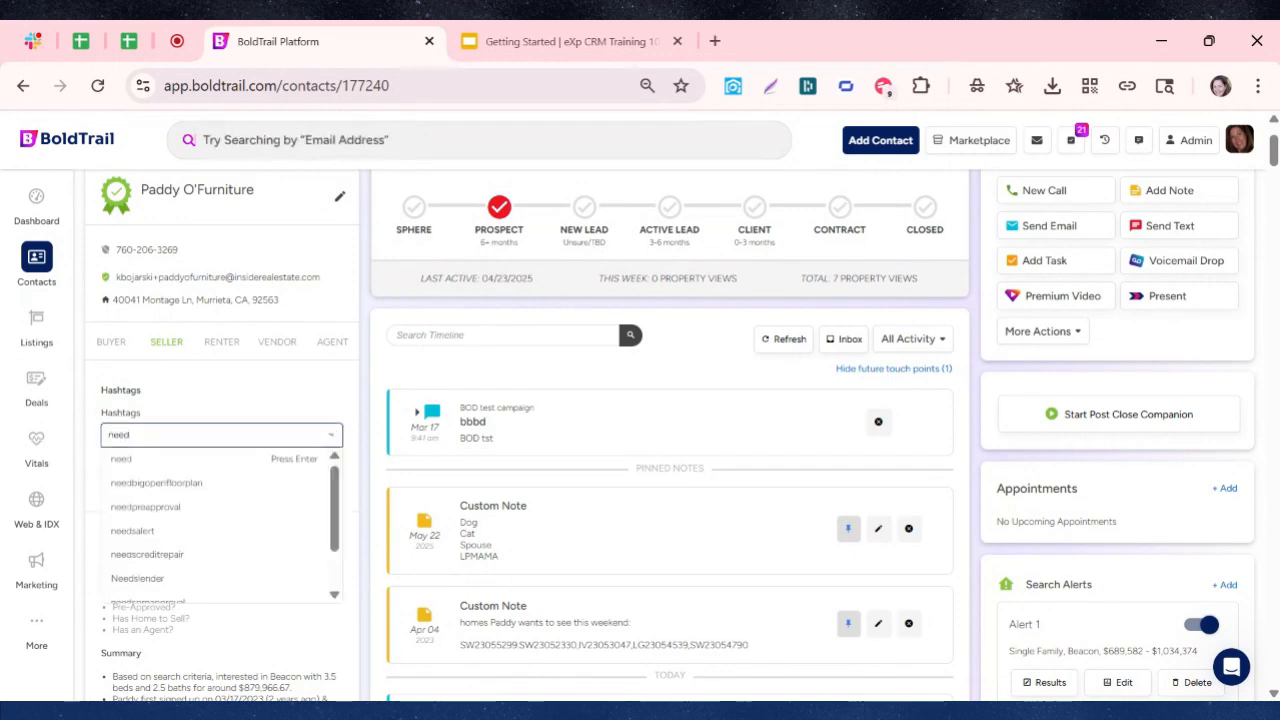
left_click(207, 556)
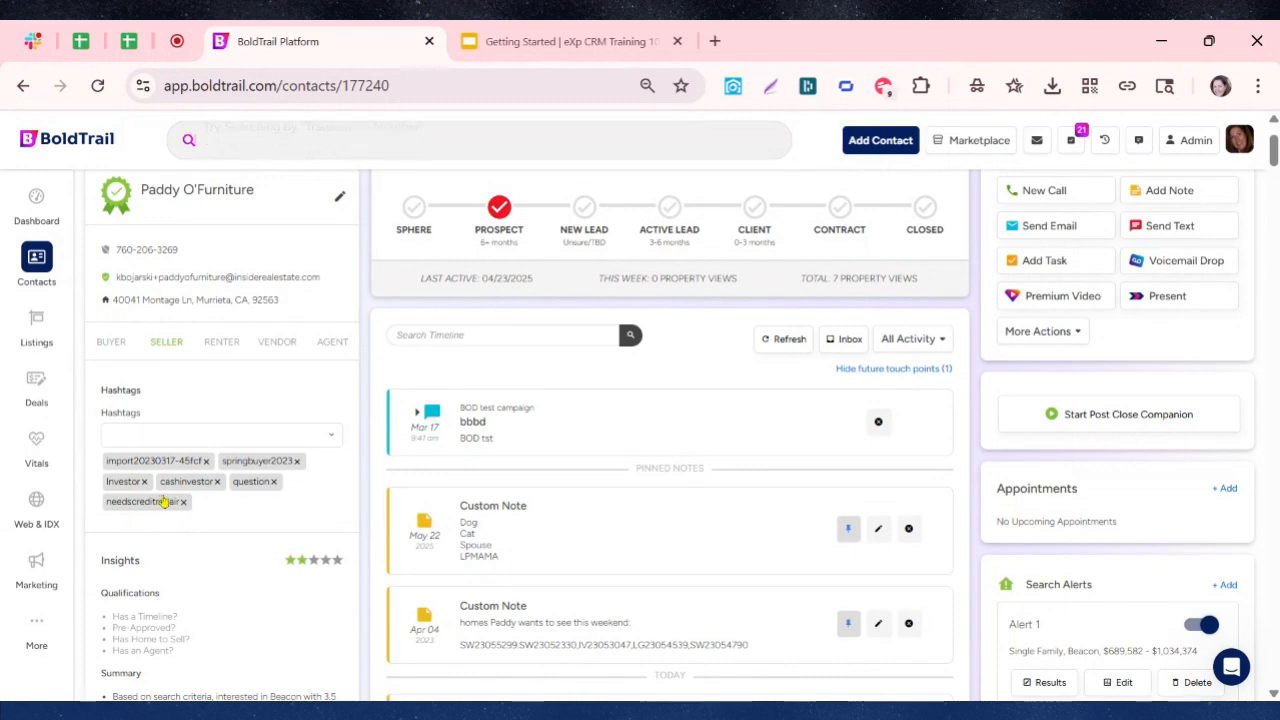
Filter the full contacts list to include only contacts with the hashtag needscreditrepair.
left_click(43, 261)
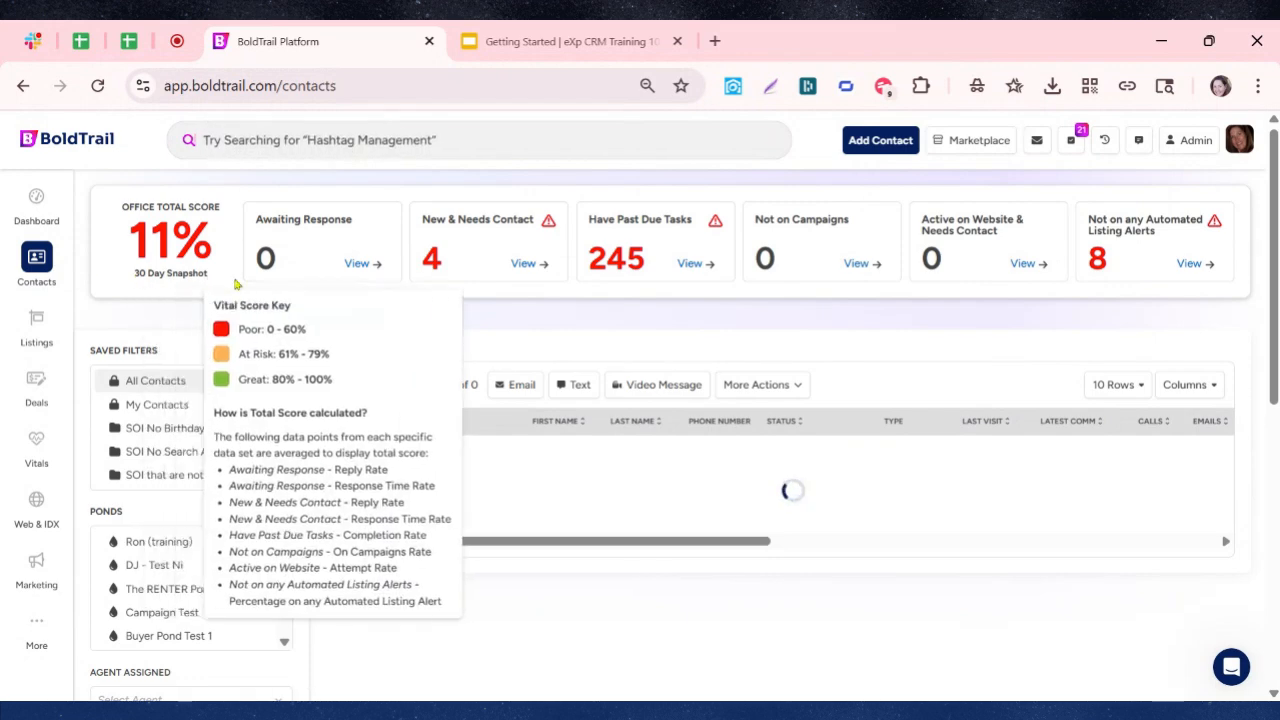
scroll(314, 344, "down", 2)
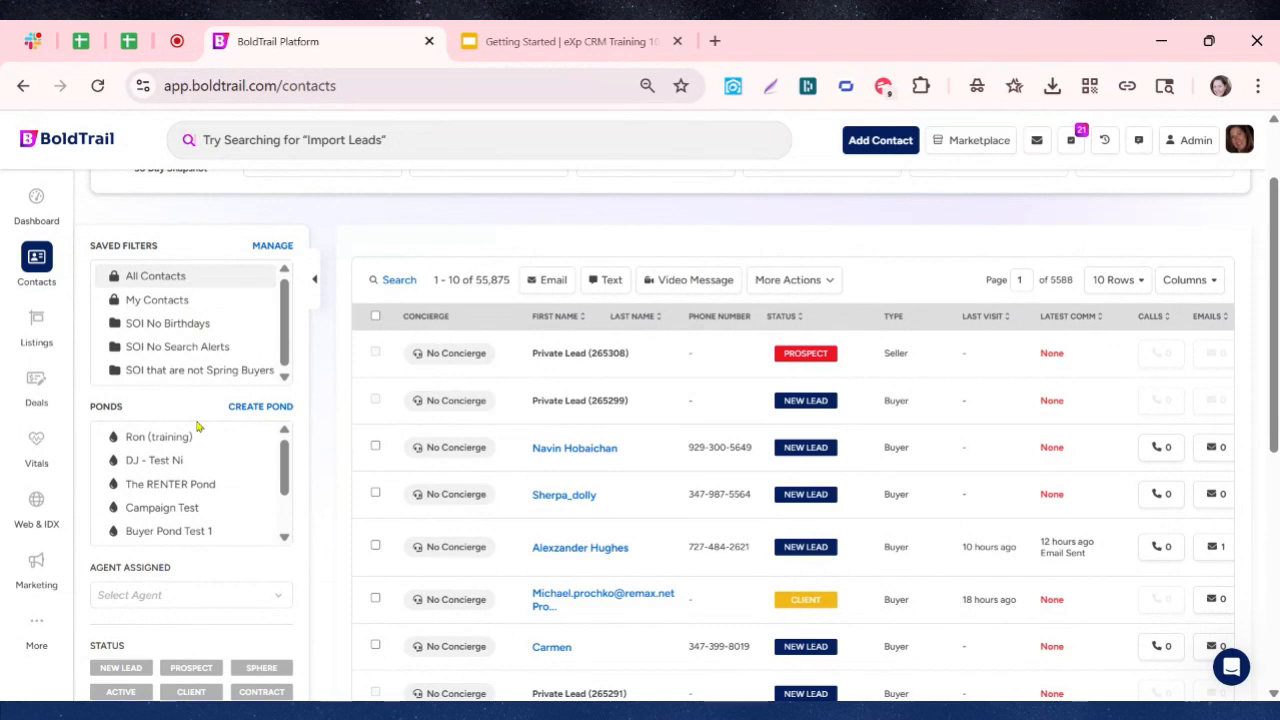
scroll(200, 437, "down", 2)
scroll(334, 480, "down", 3)
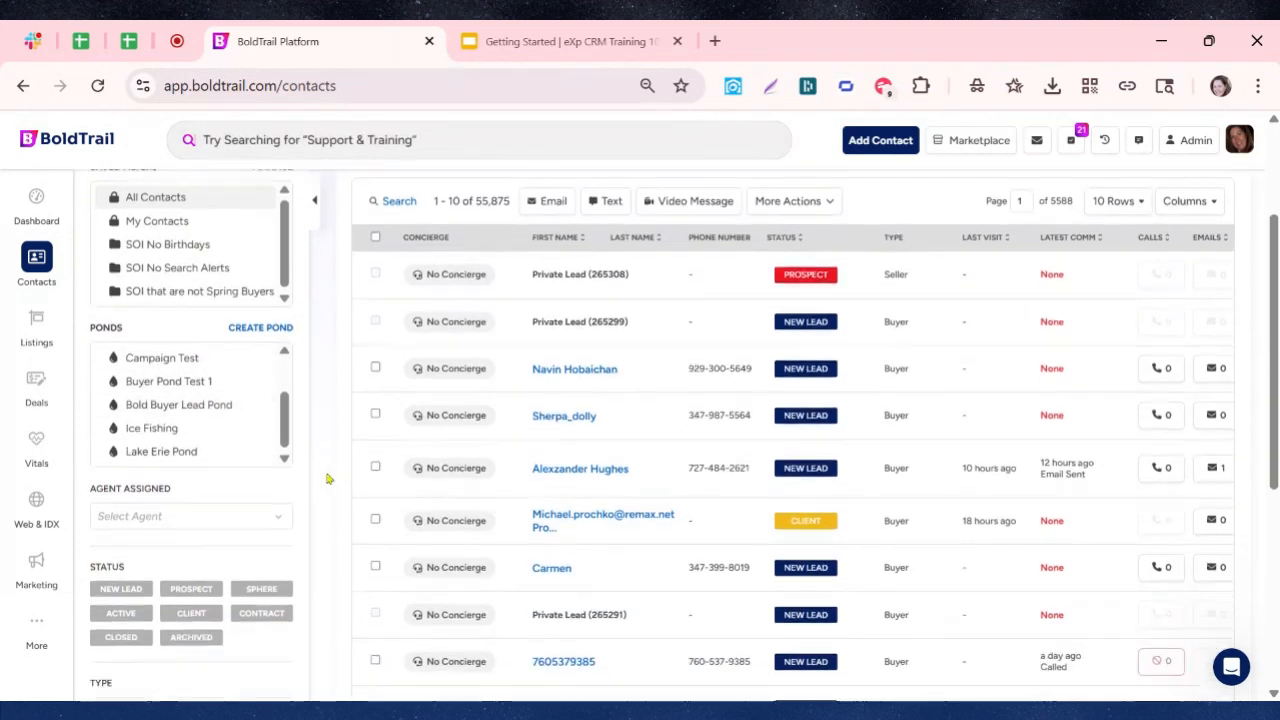
scroll(320, 466, "down", 2)
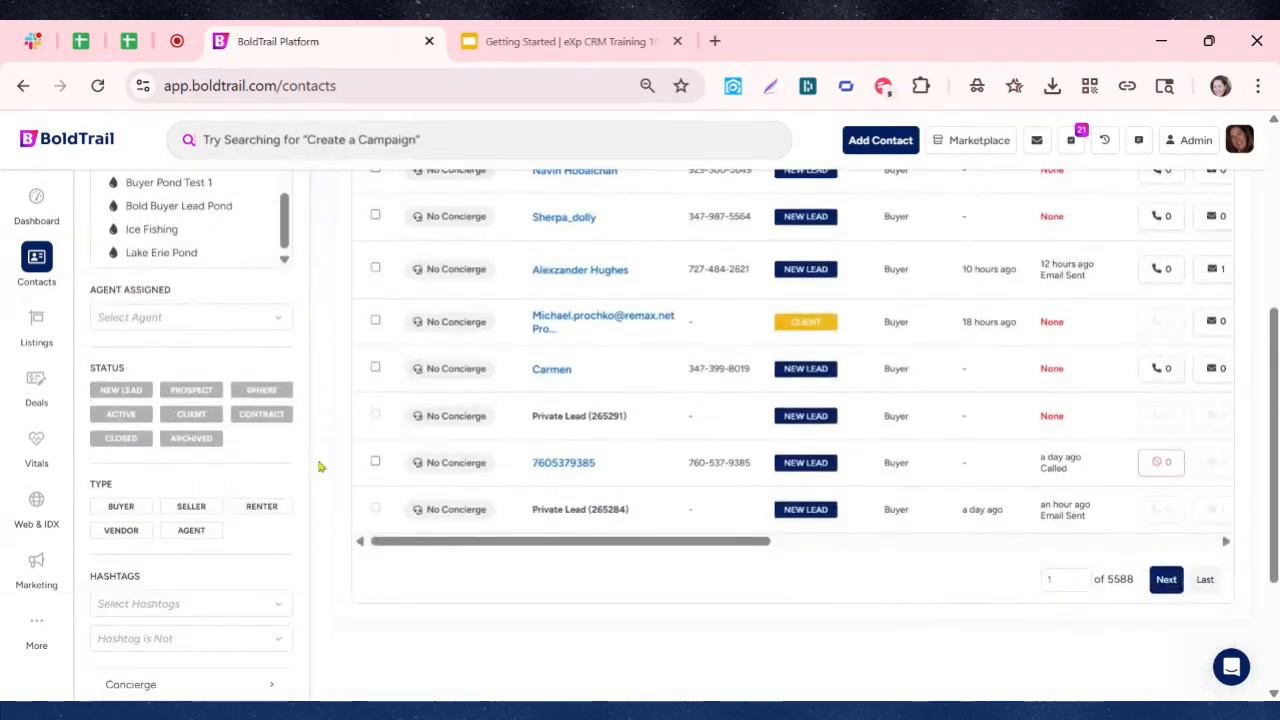
scroll(190, 510, "down", 1)
left_click(140, 530)
type("needs")
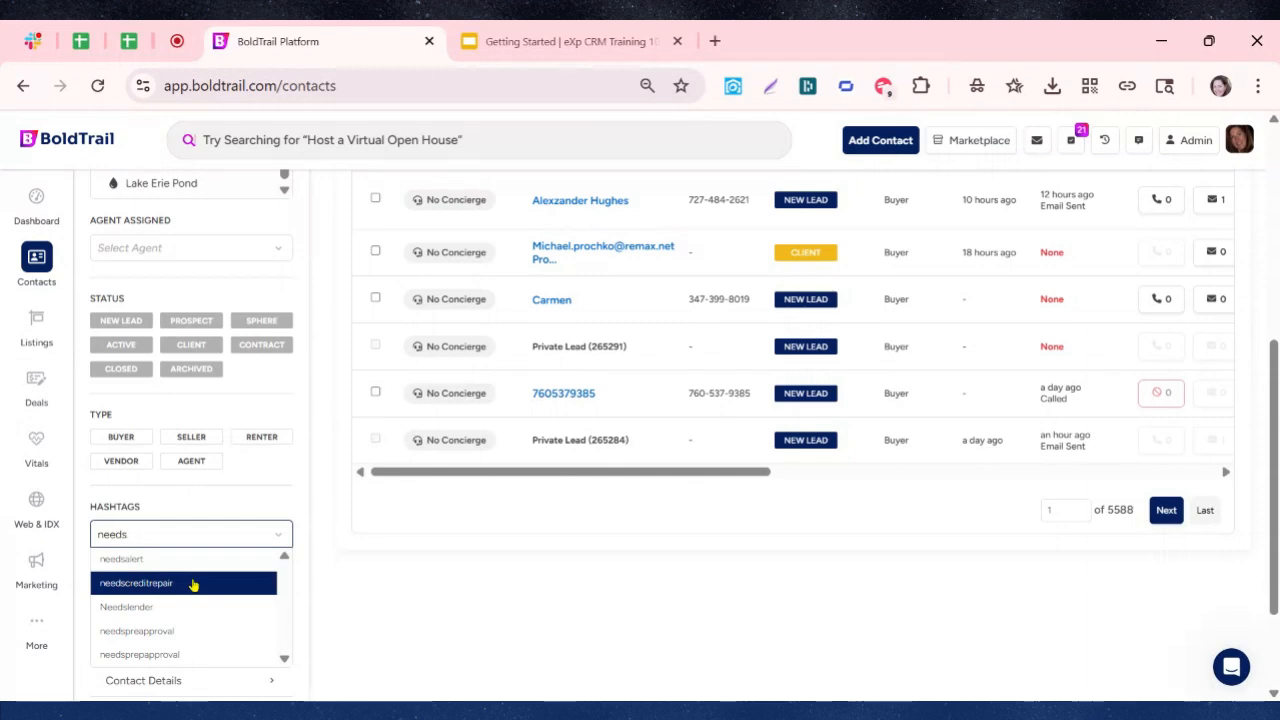
left_click(186, 583)
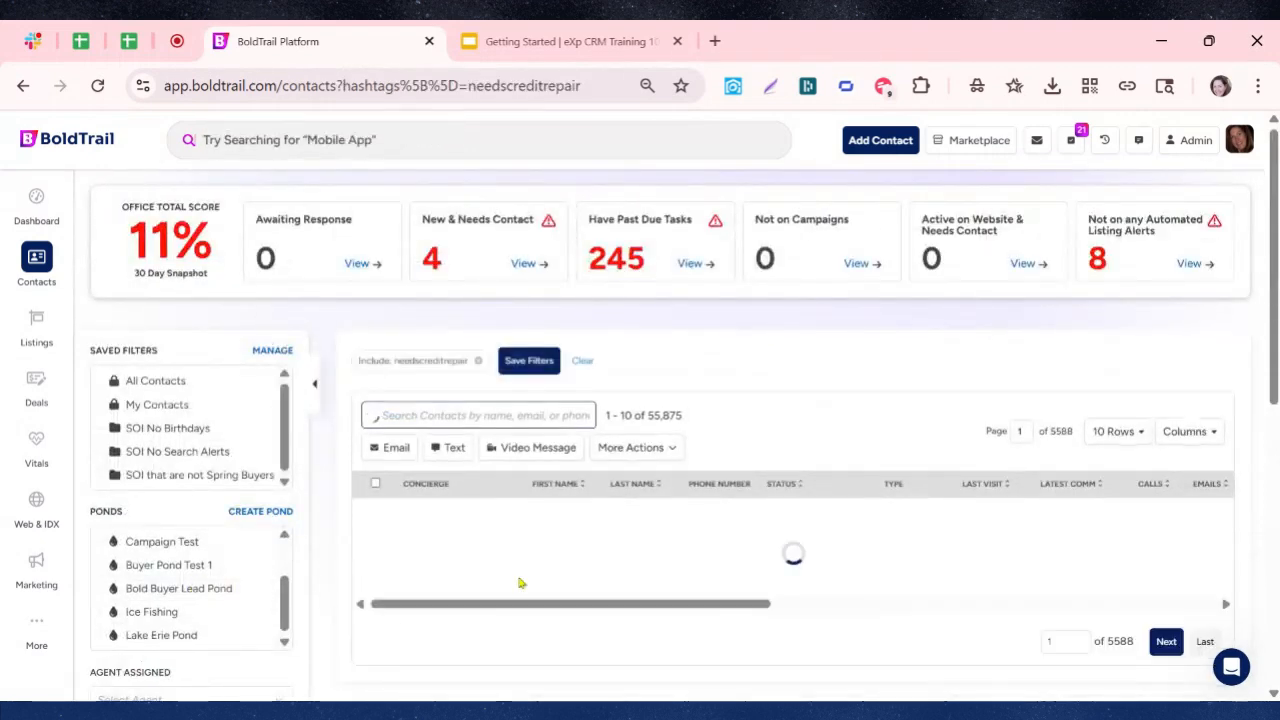
scroll(520, 582, "down", 2)
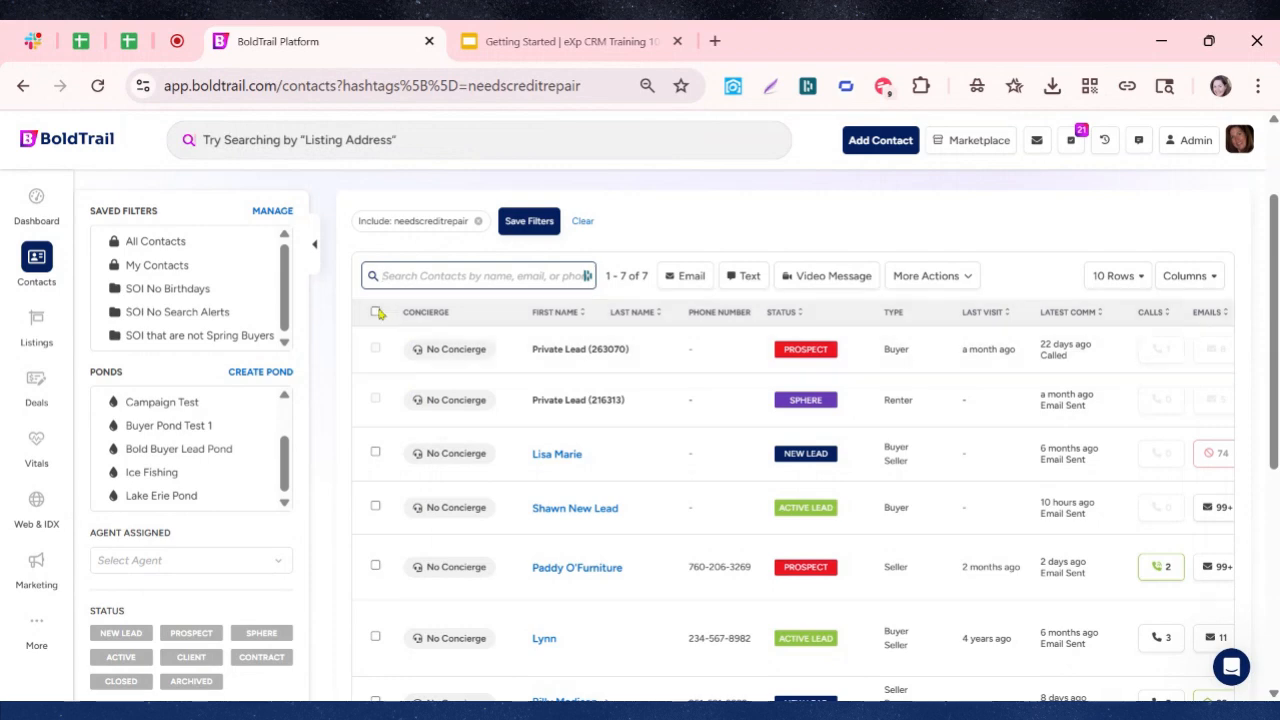
Select all available contacts in the filtered list, and clear the whole selection again.
left_click(376, 312)
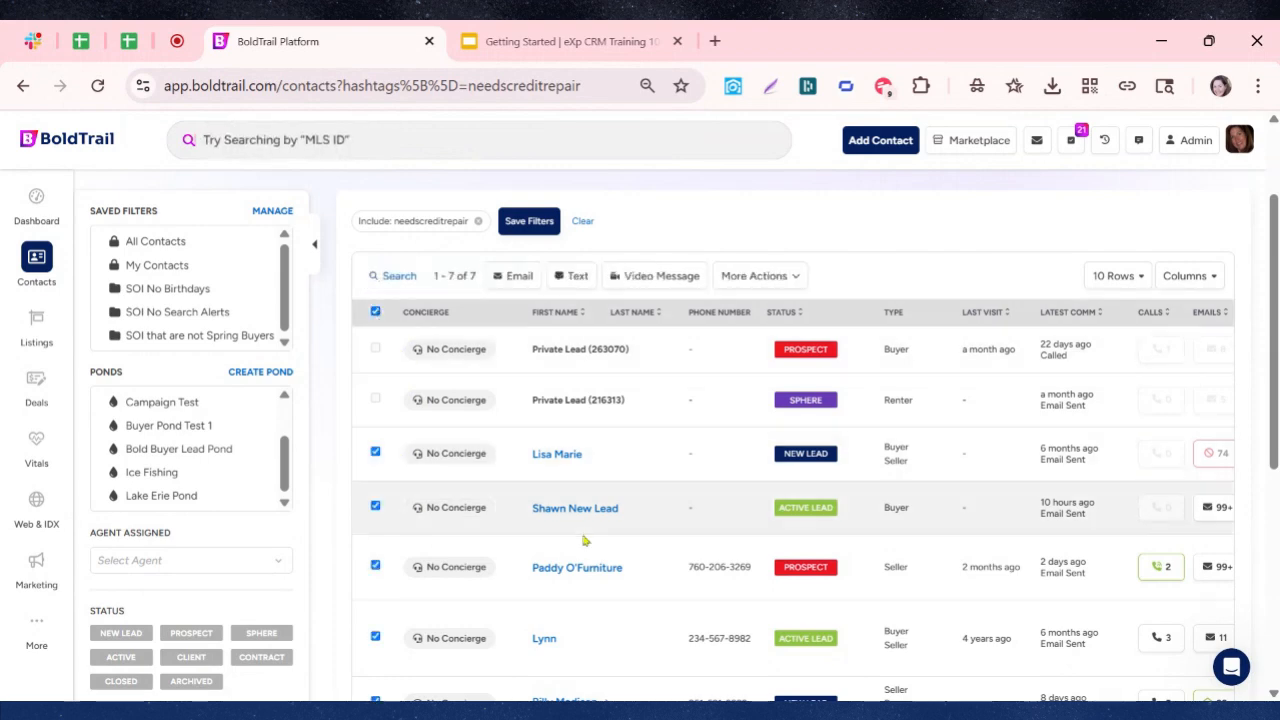
scroll(576, 535, "down", 2)
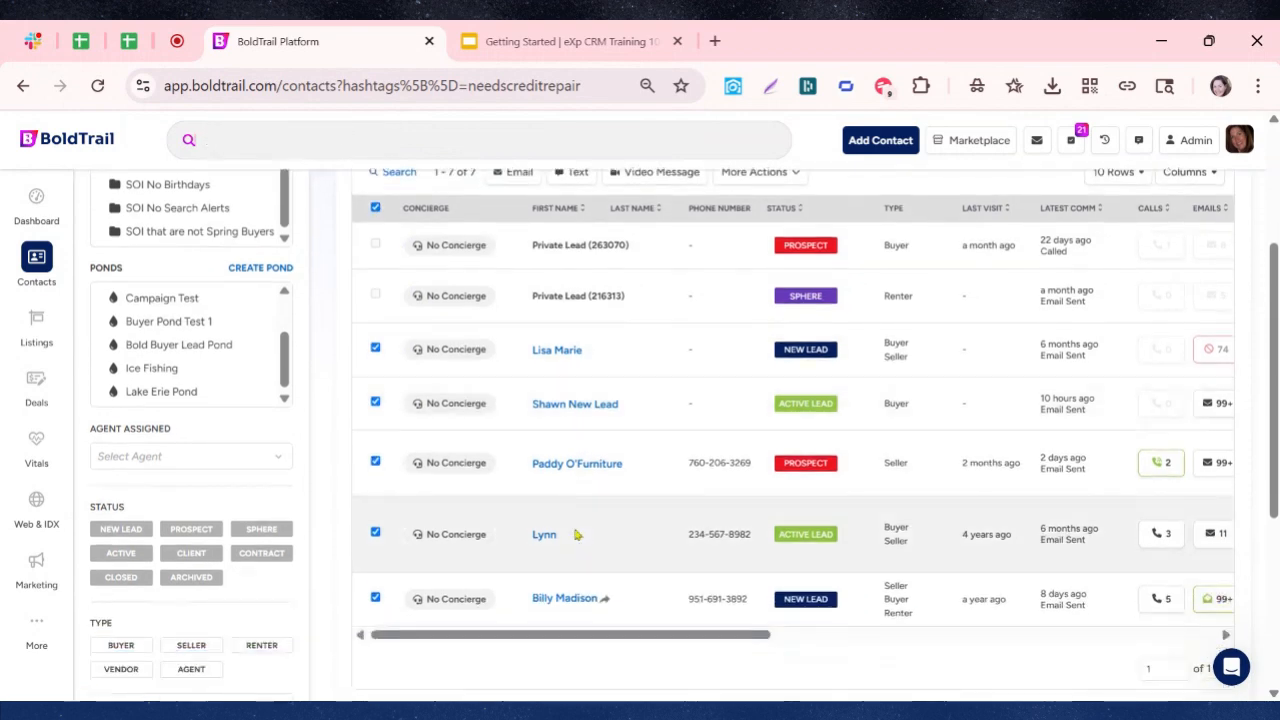
scroll(545, 525, "up", 1)
left_click(375, 277)
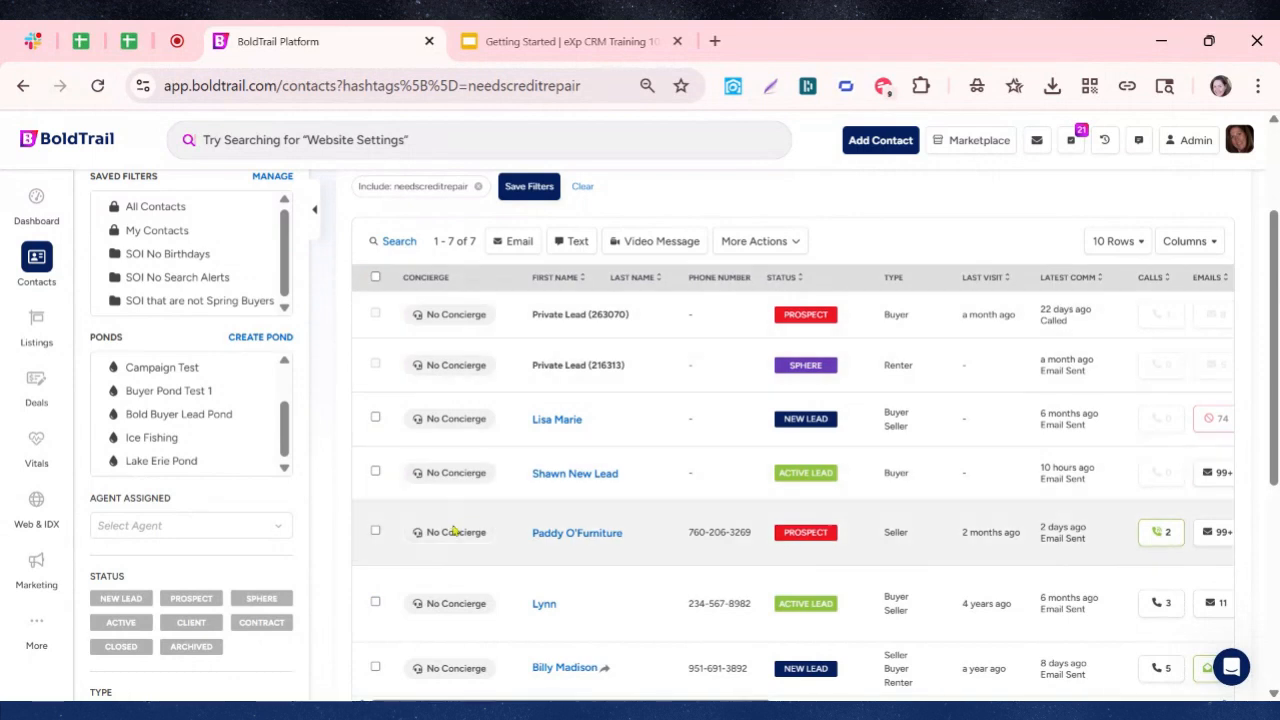
Select the third to sixth contacts in the filtered list individually.
left_click(375, 417)
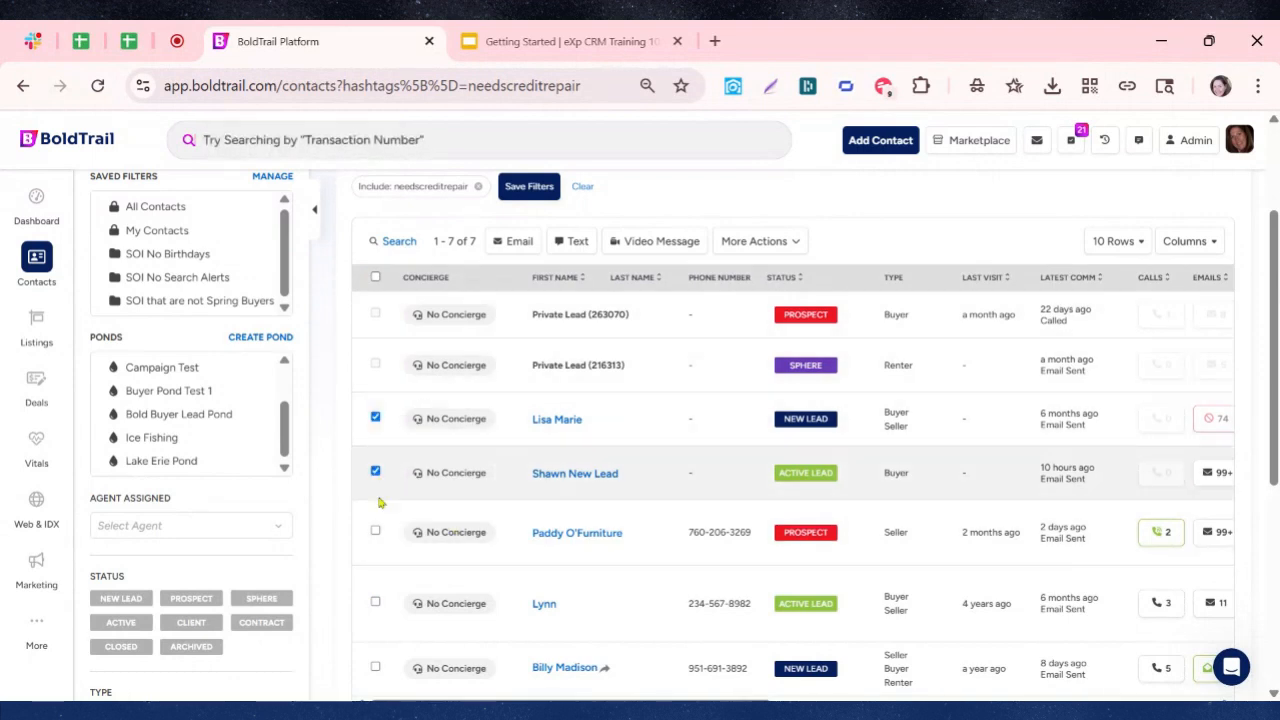
left_click(375, 531)
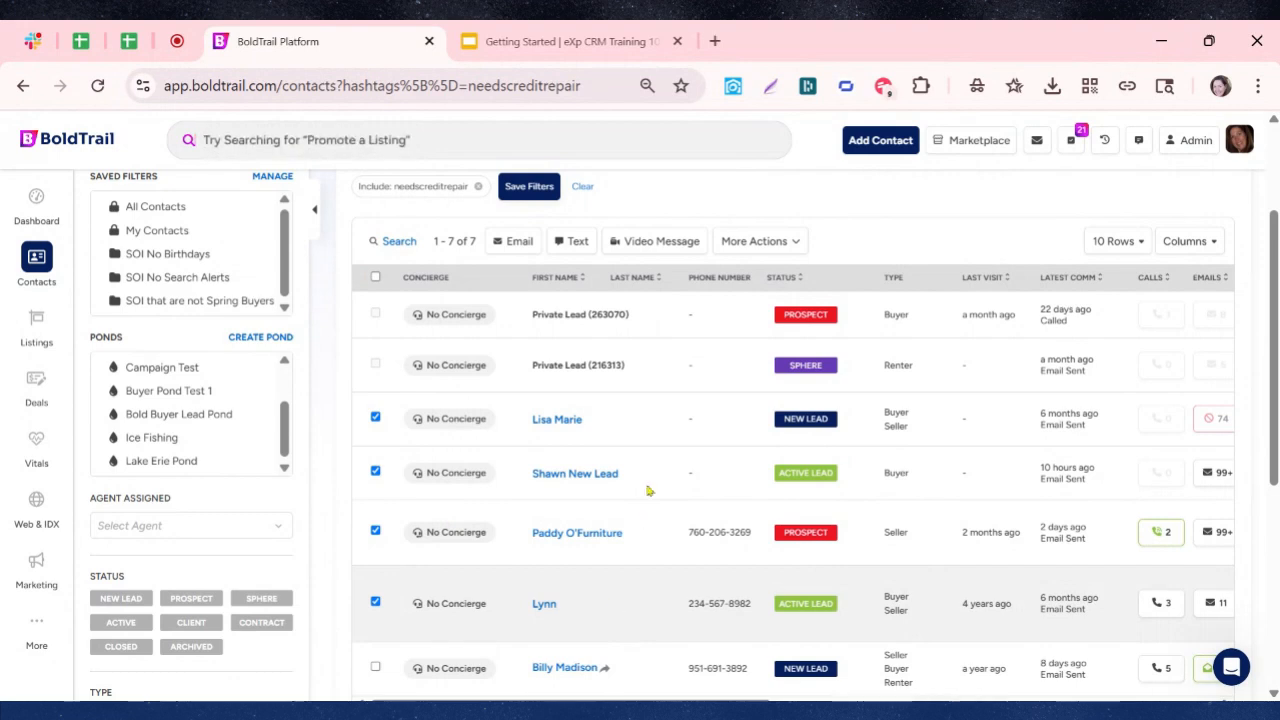
scroll(503, 449, "up", 1)
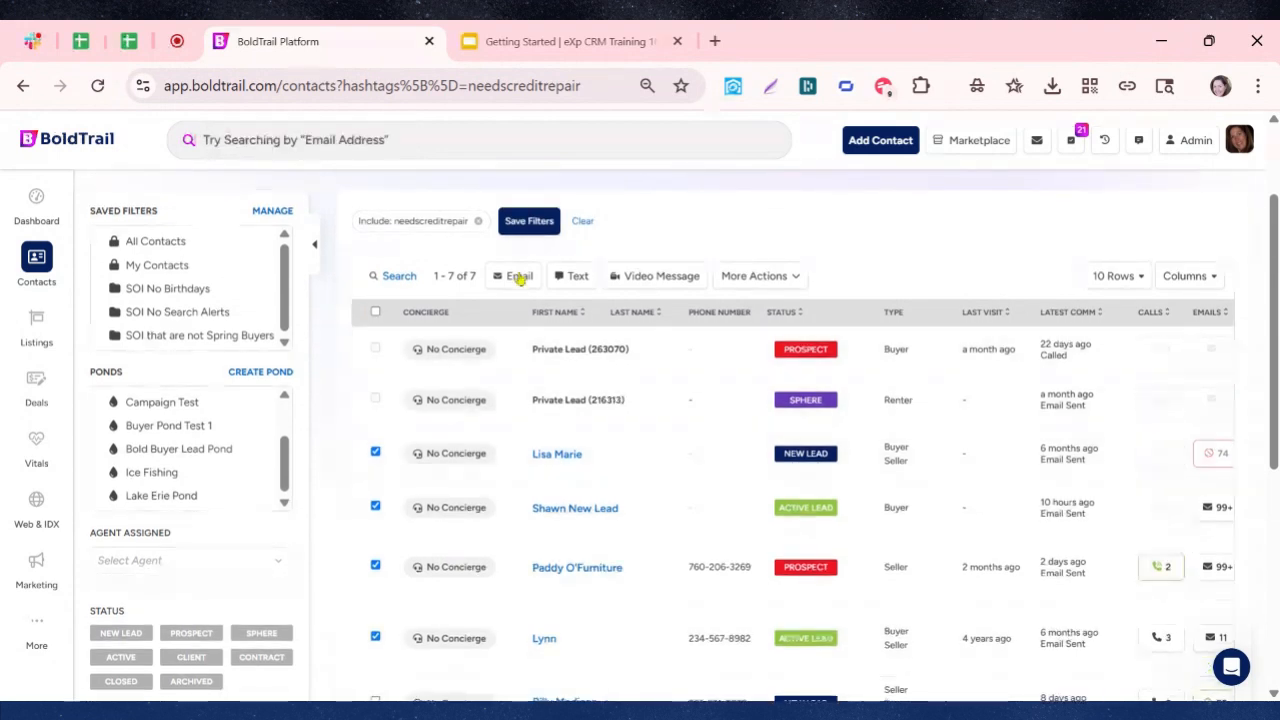
Generate a text message to the selected contacts with Smart Assistant, prompting "please write a text that invites these people to my credit repair seminar on July 10th".
left_click(577, 281)
scroll(566, 460, "down", 1)
scroll(566, 468, "down", 2)
left_click(403, 443)
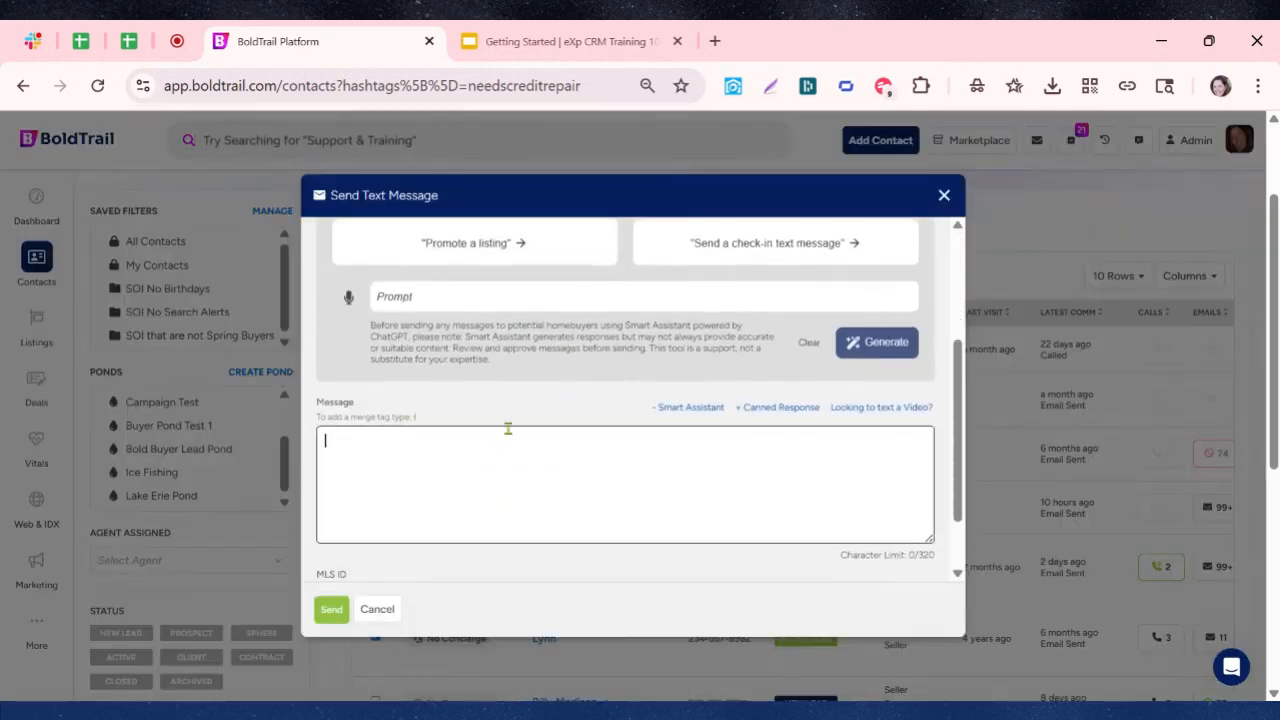
scroll(523, 495, "up", 2)
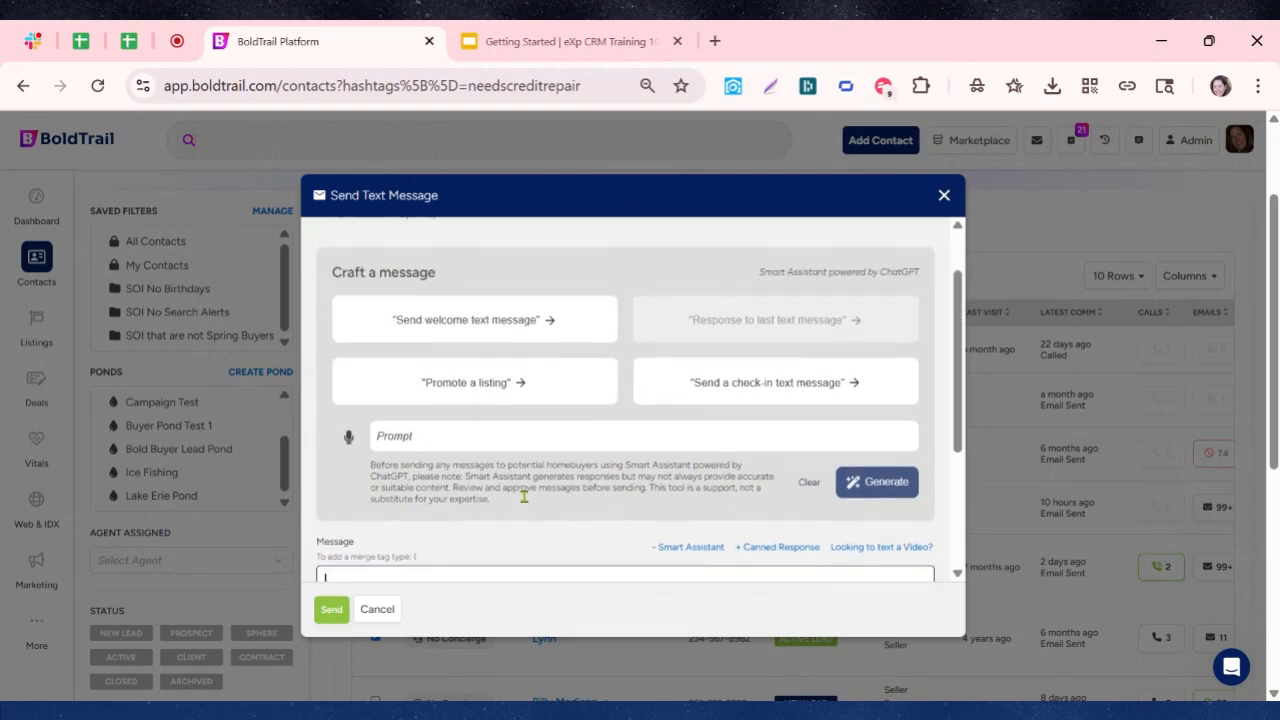
left_click(549, 435)
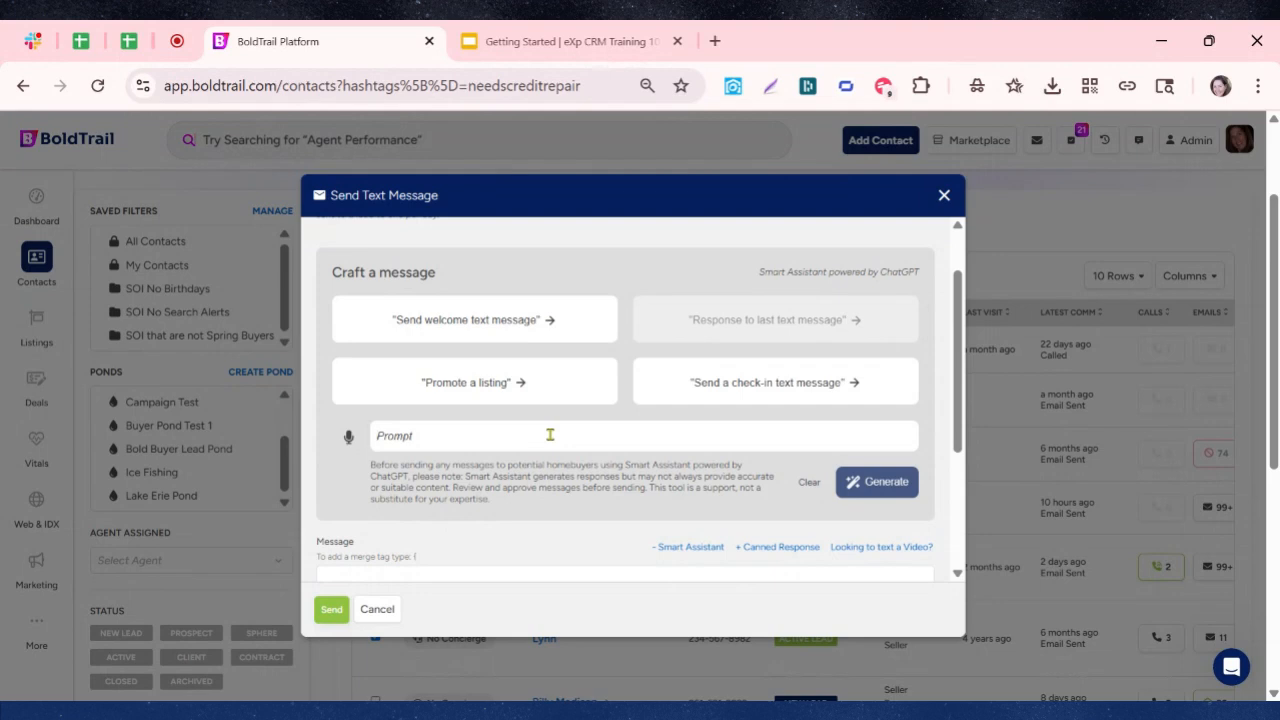
type("p")
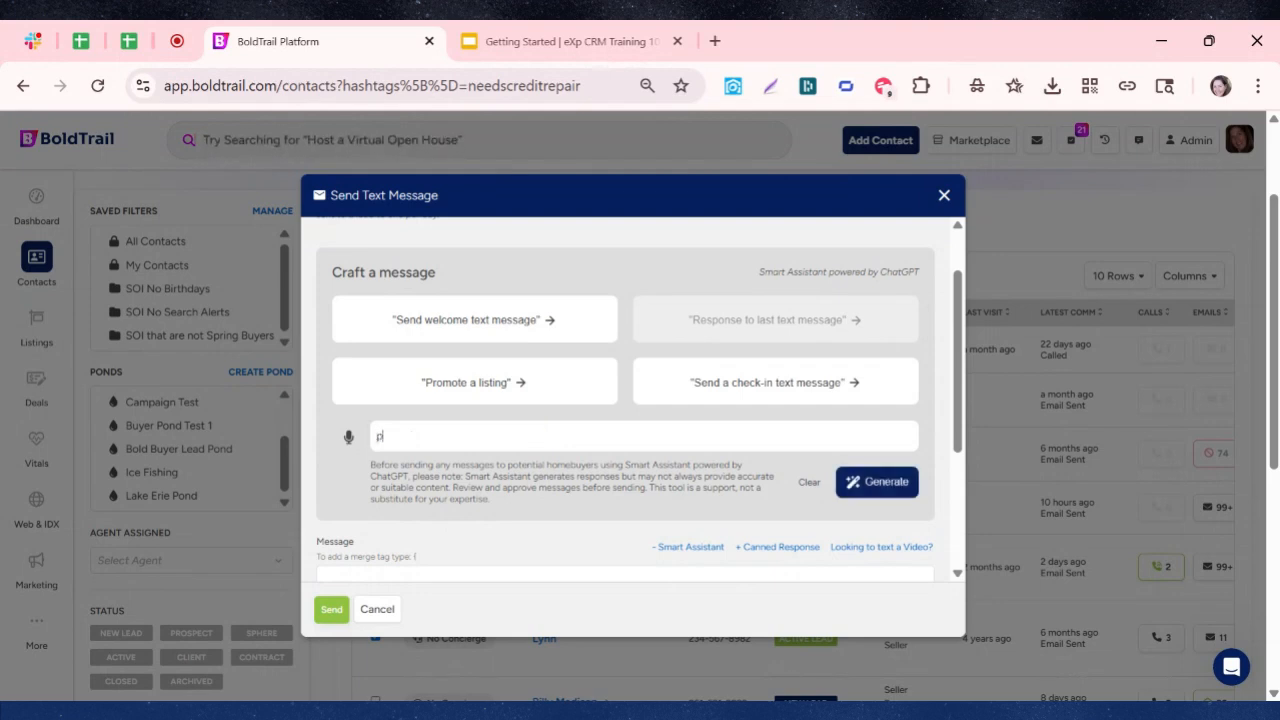
type("lease write a text that")
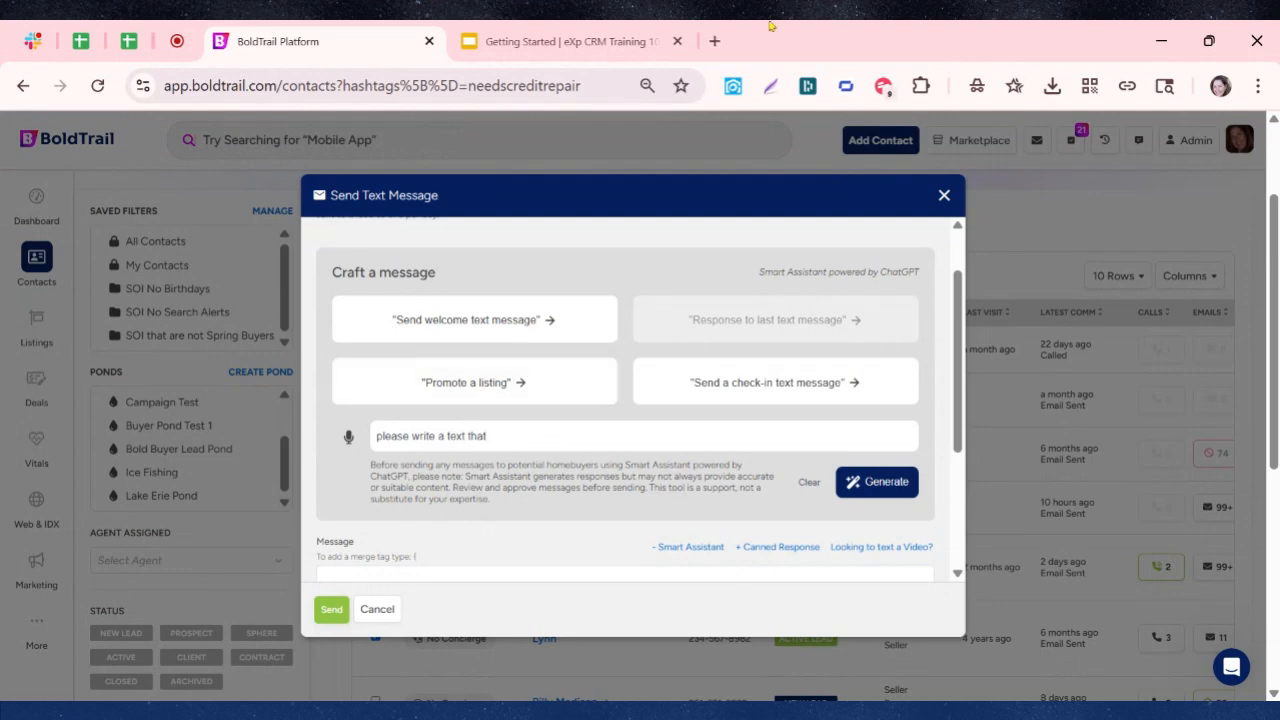
type(" invites these peop")
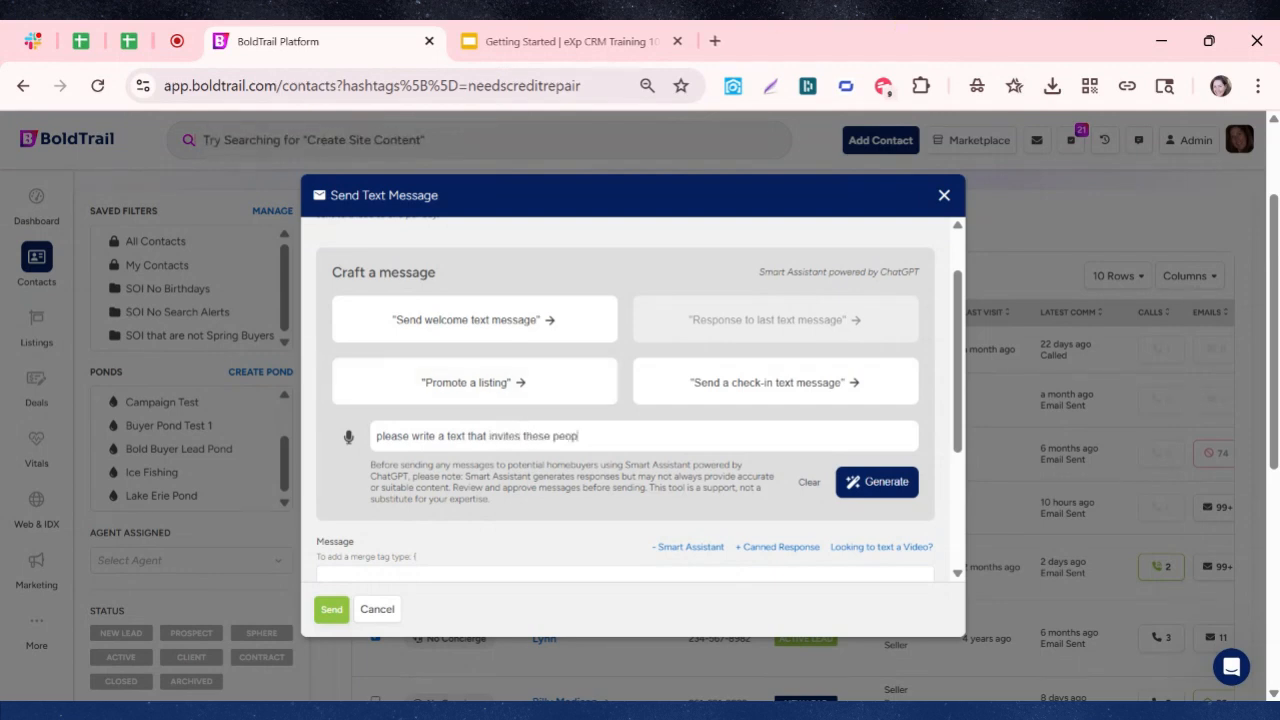
type("le to my cree")
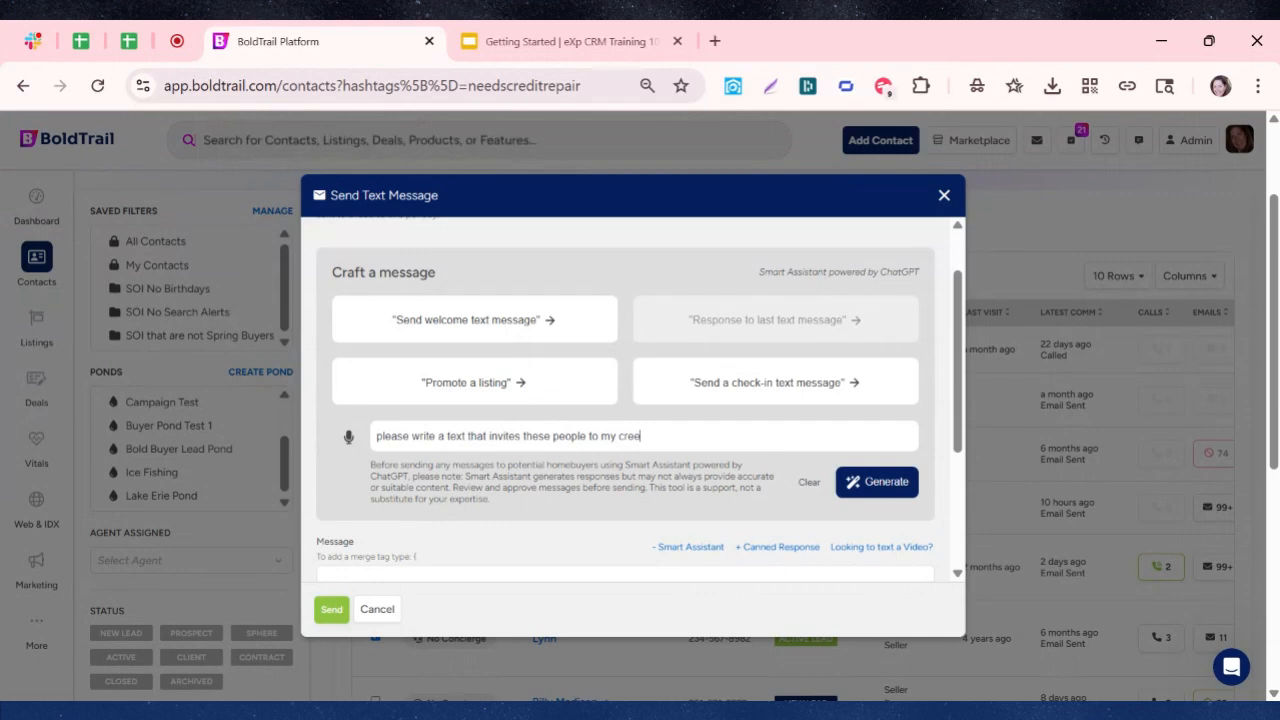
key("BackSpace")
type("dit repair seminar on July 1")
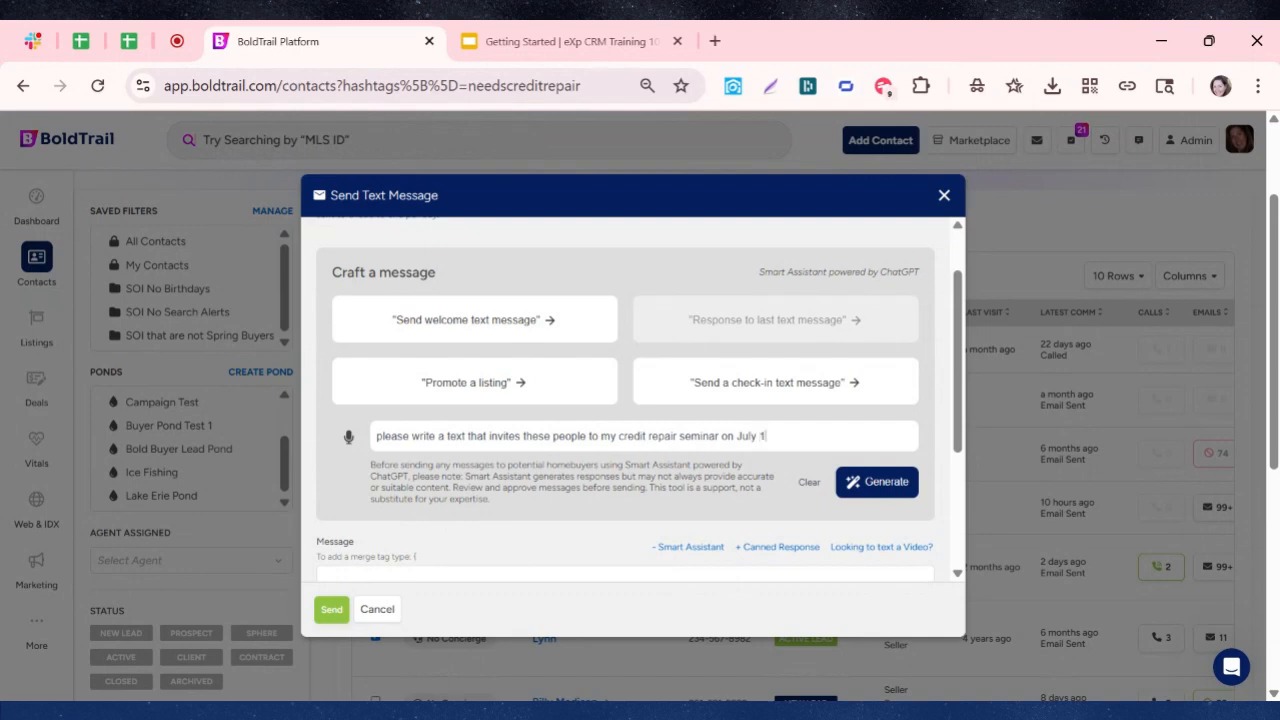
key("BackSpace")
key("BackSpace")
key("BackSpace")
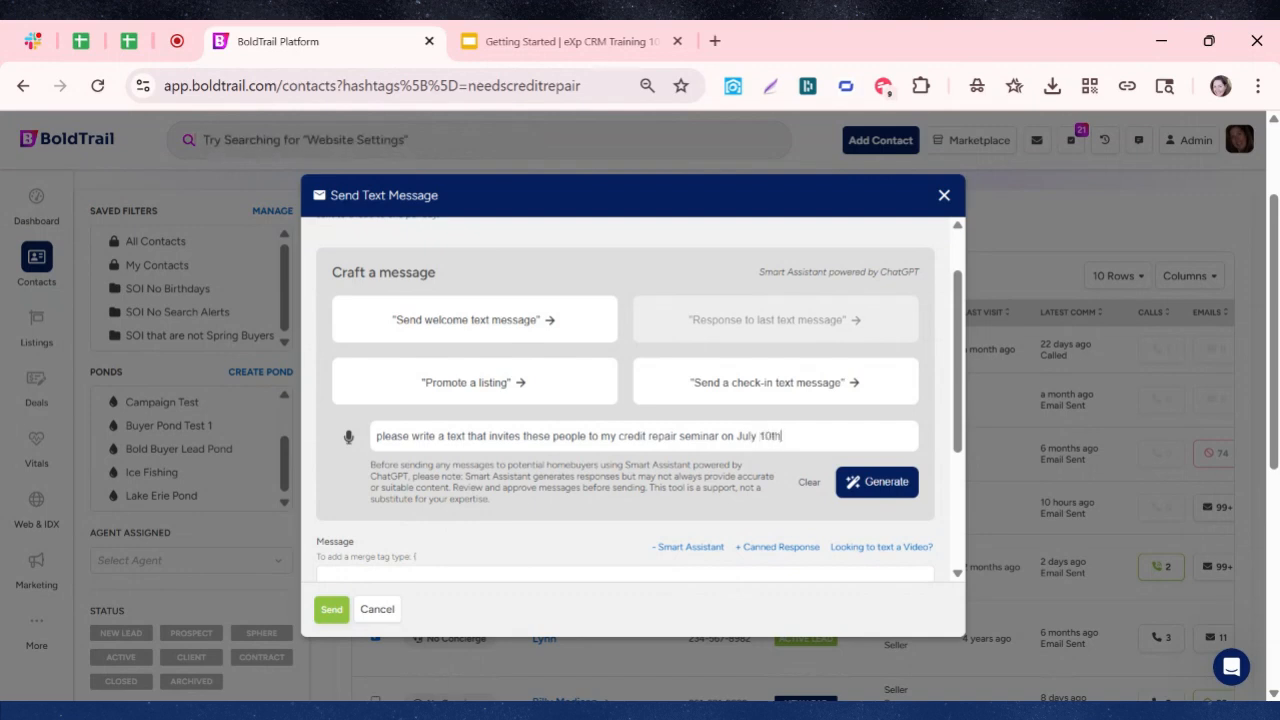
left_click(880, 487)
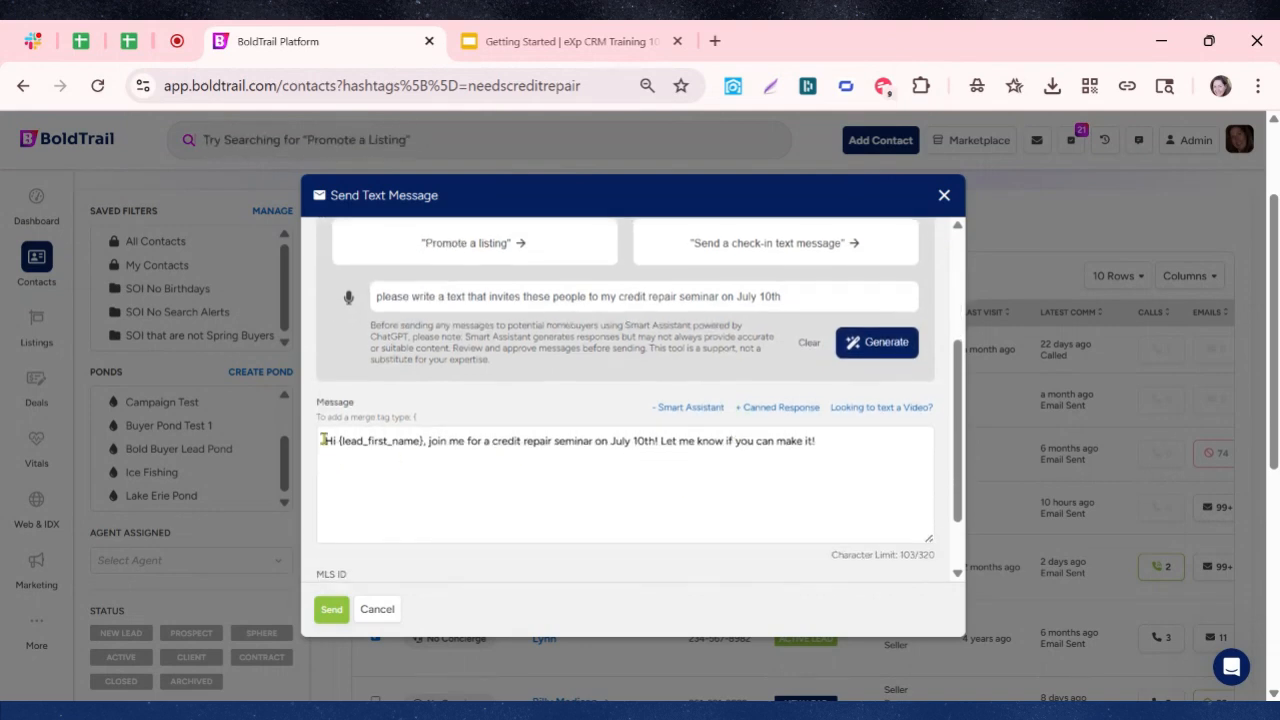
Highlight the generated message and its {lead_first_name} merge tag for review, and discard the text message without sending it.
left_click_drag(322, 440, 822, 441)
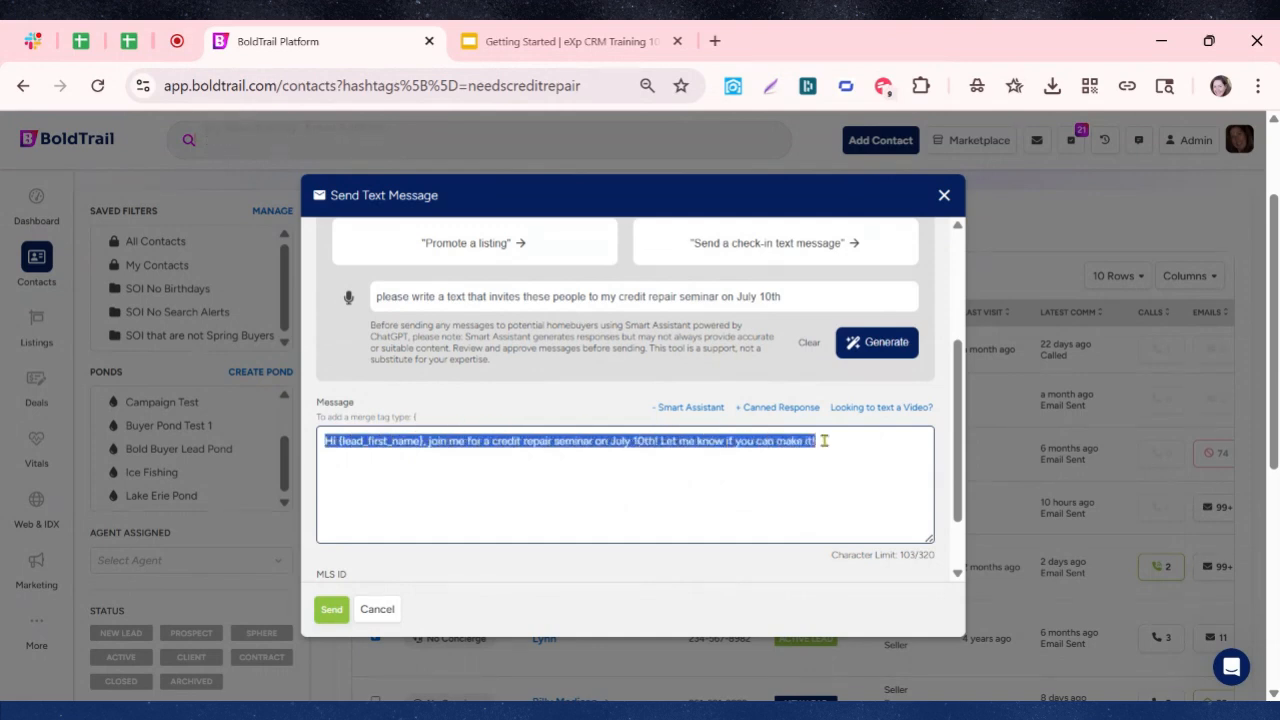
left_click(408, 443)
left_click_drag(335, 440, 424, 441)
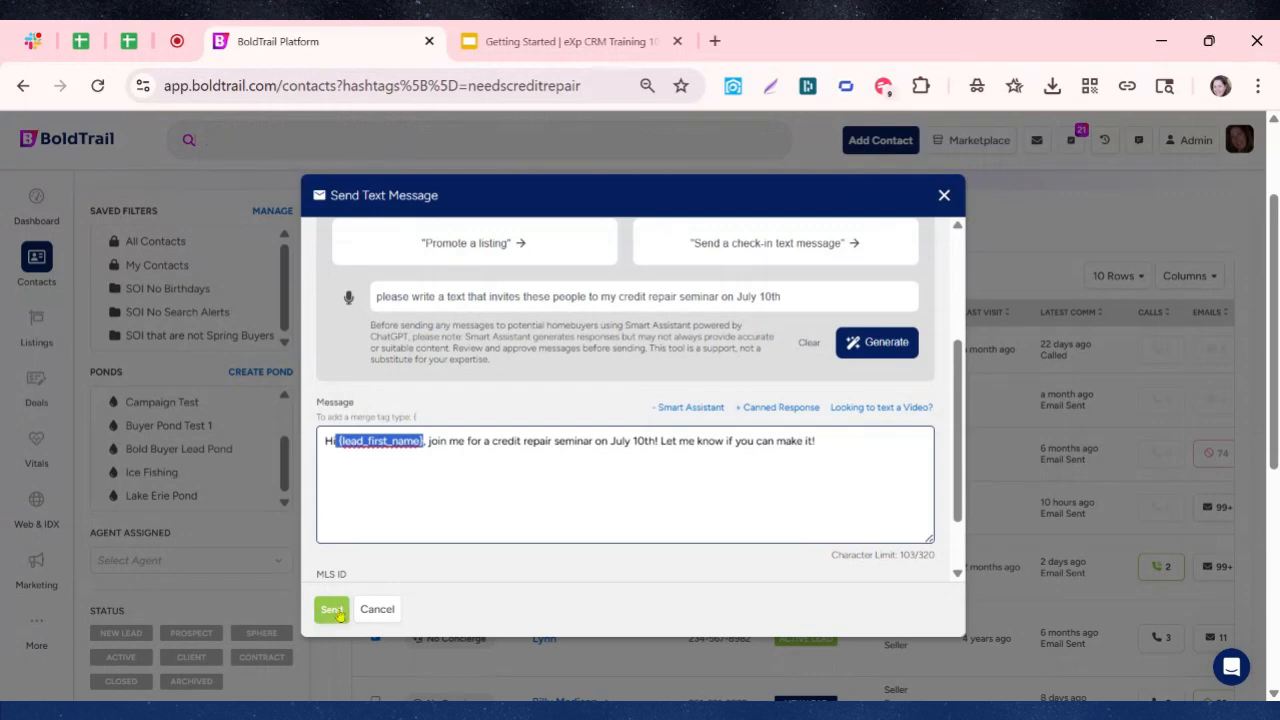
left_click(944, 195)
left_click(590, 410)
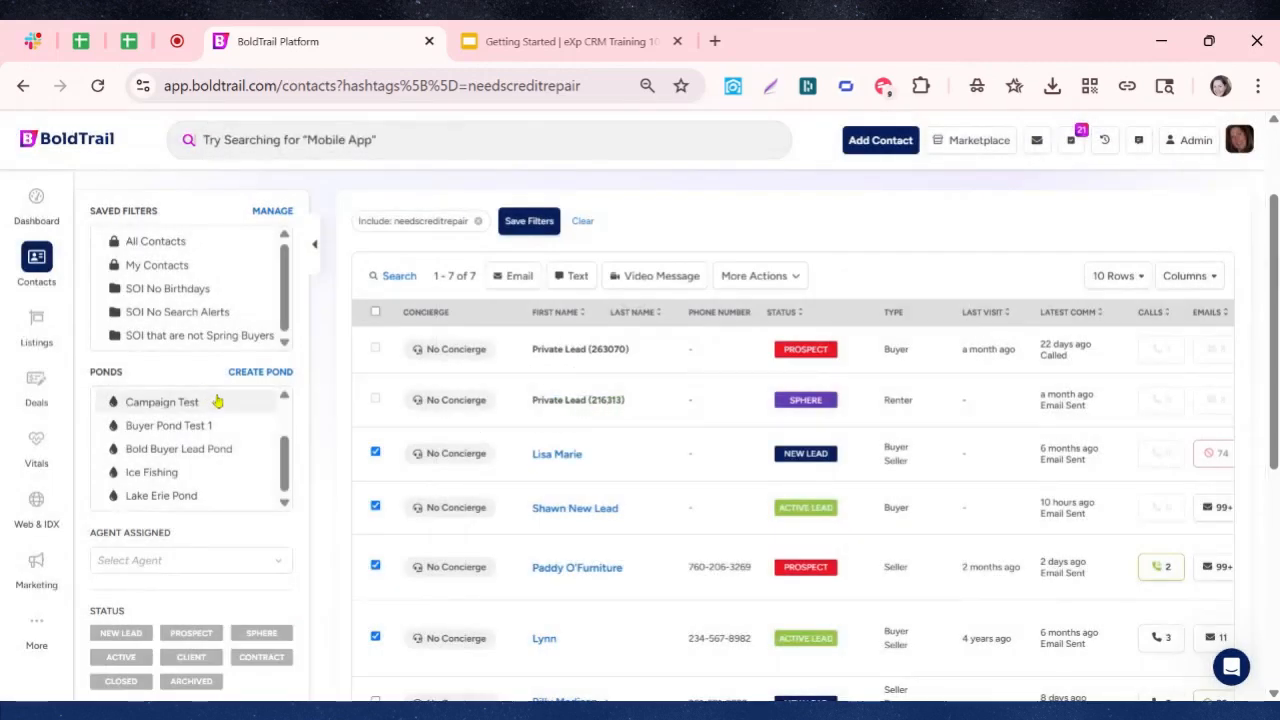
Open the live training calendar from the dashboard's System Training section and expand the Pacific time zone.
scroll(223, 424, "up", 1)
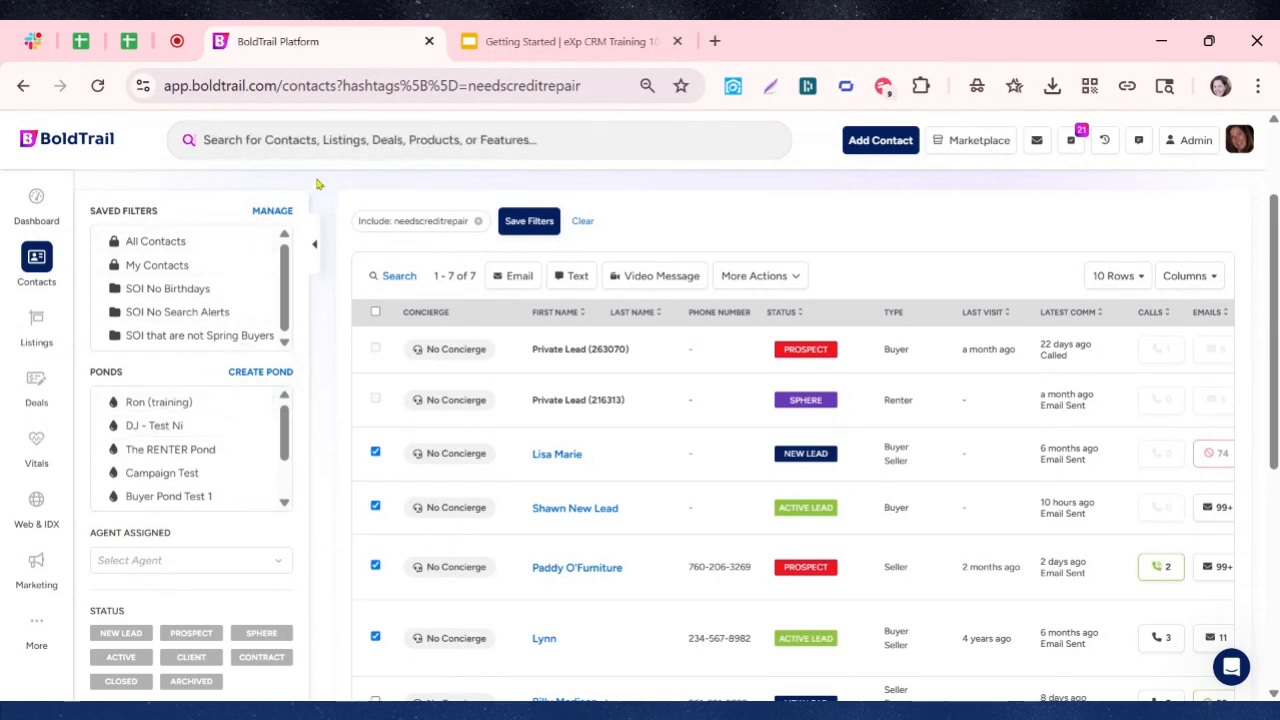
left_click(36, 196)
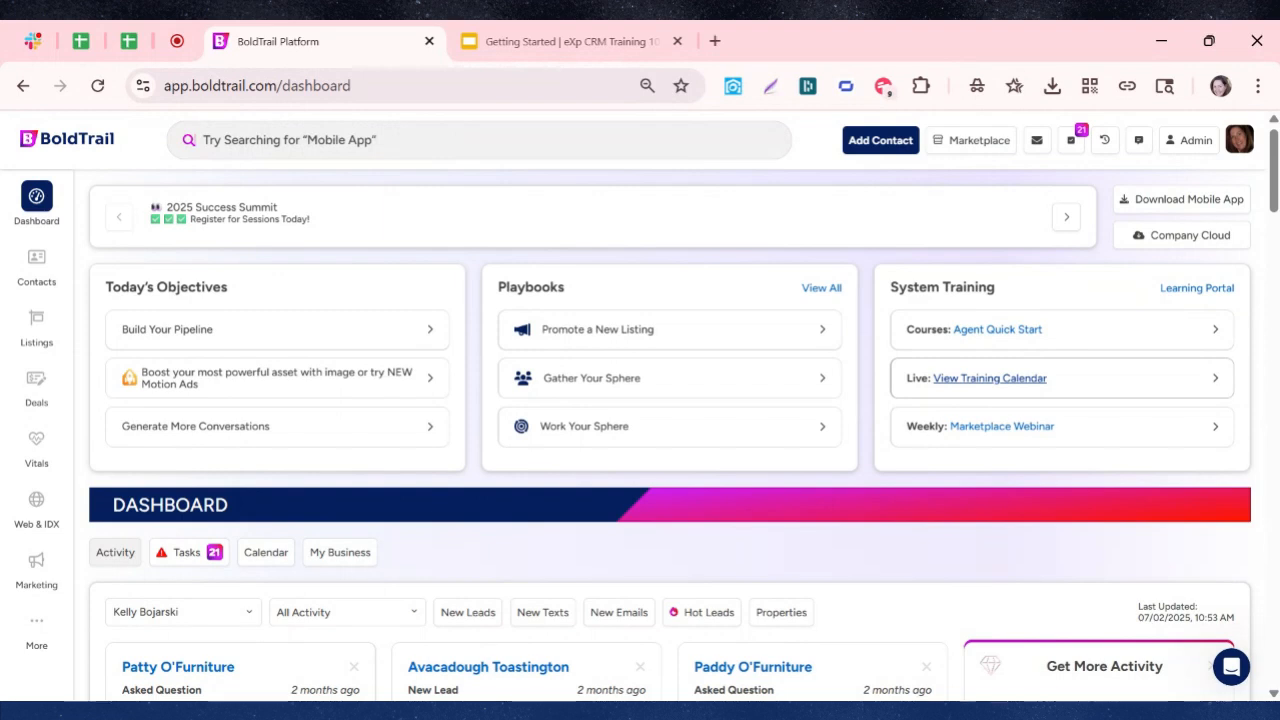
left_click(1006, 380)
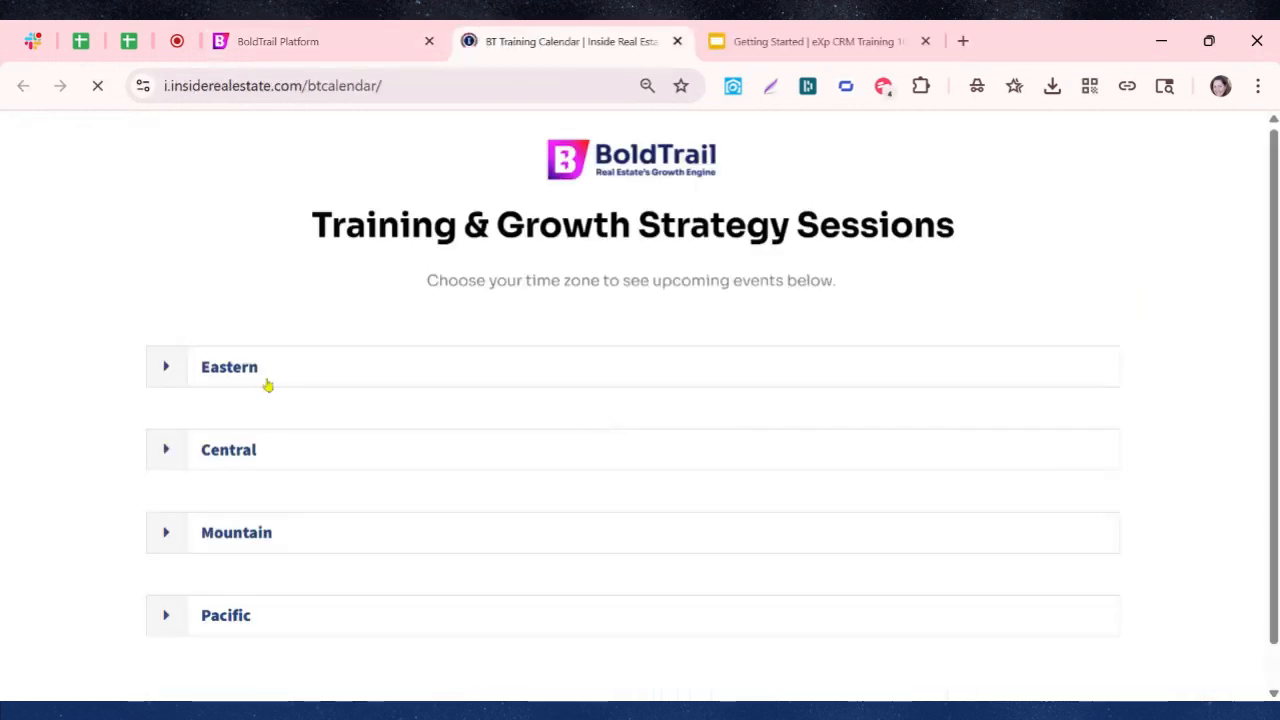
left_click(220, 616)
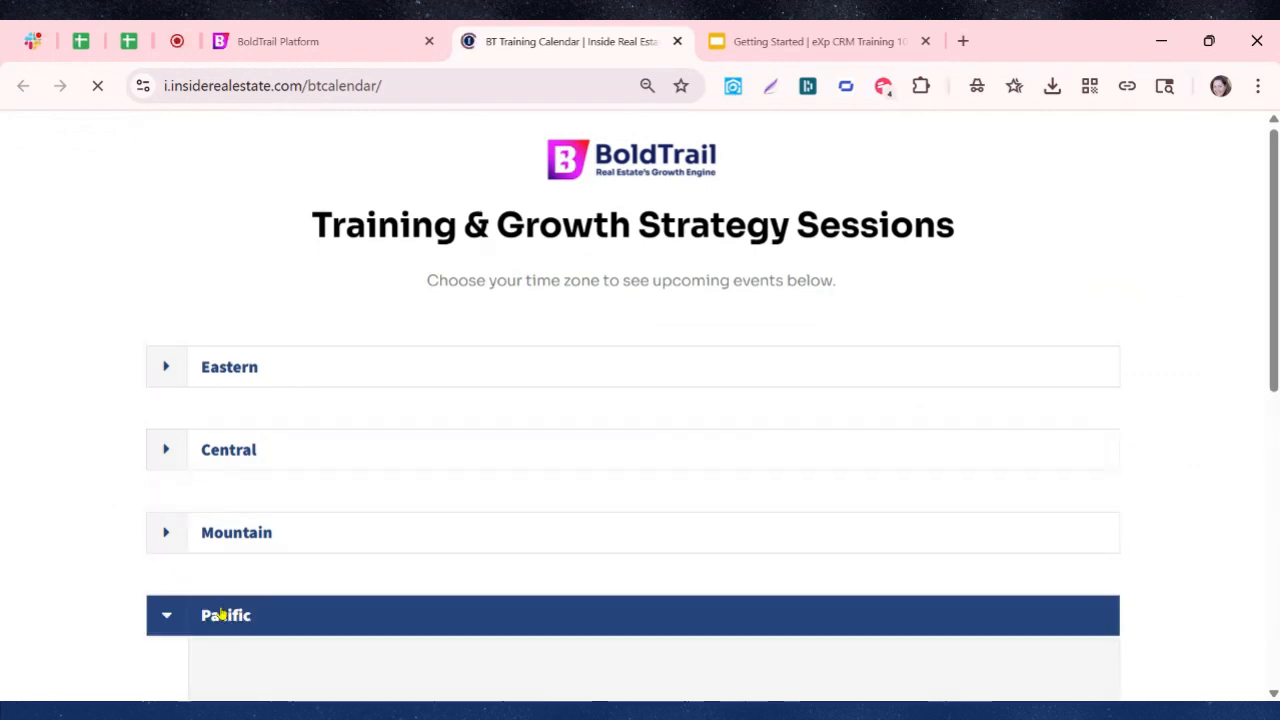
Browse the Pacific training schedule and view the details of the July 3 BoldTrail Orientation session at 1 – 1:30pm, closing them when done.
scroll(266, 598, "down", 5)
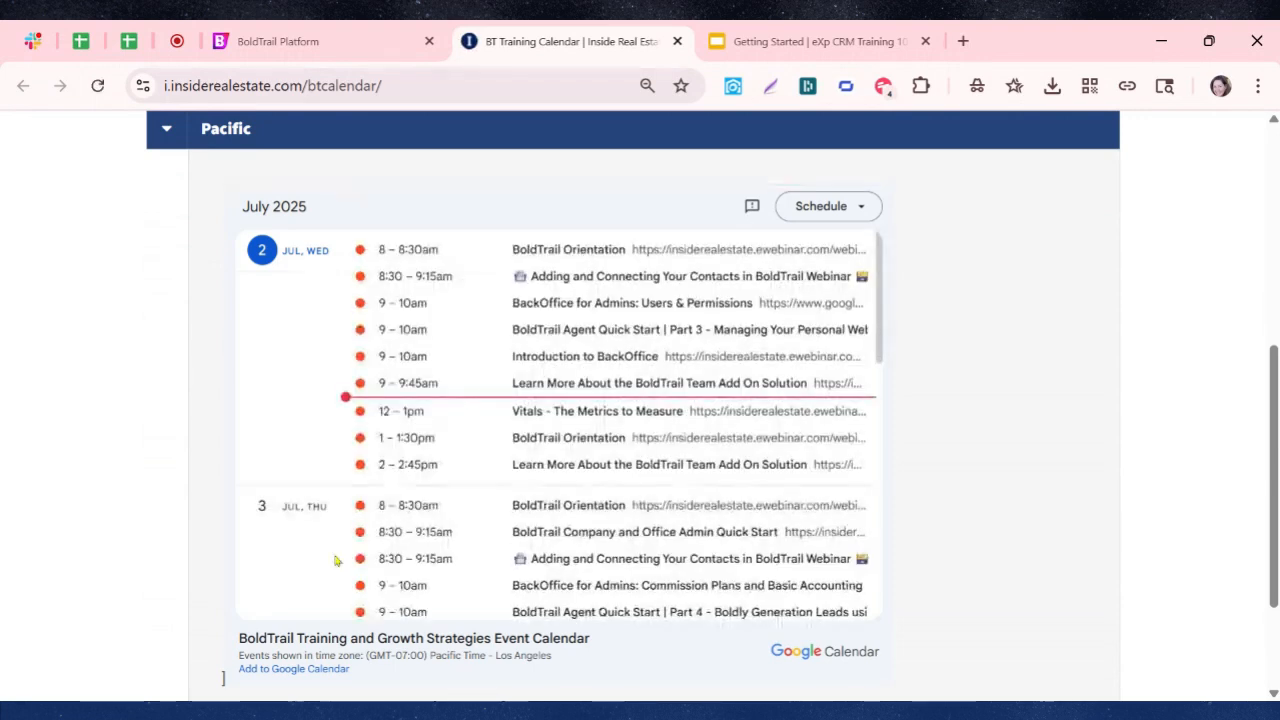
scroll(449, 549, "down", 3)
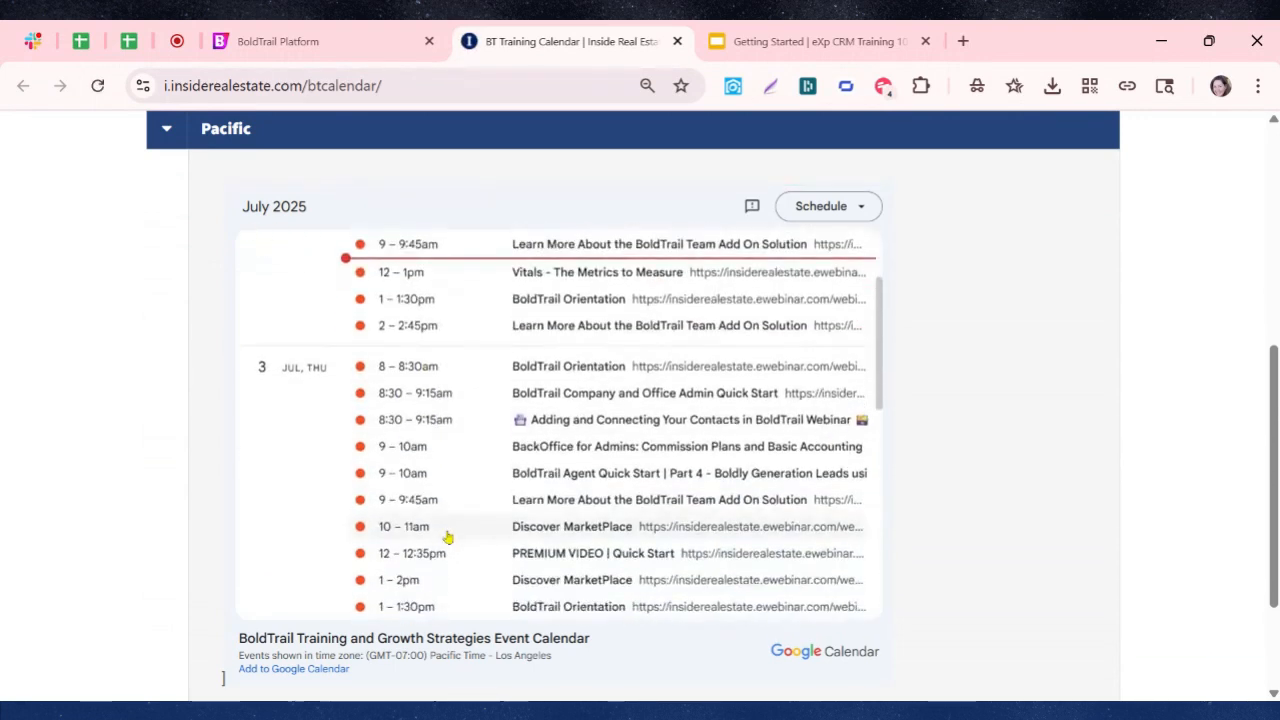
scroll(447, 537, "down", 2)
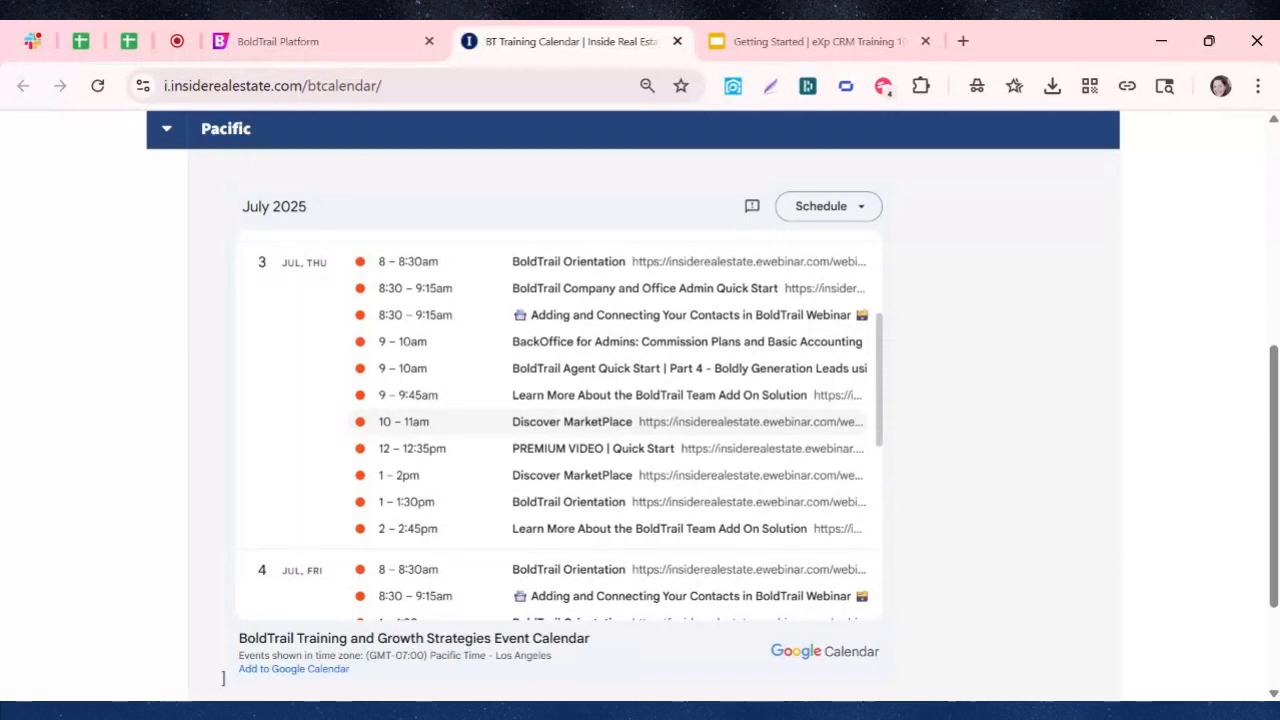
left_click(409, 505)
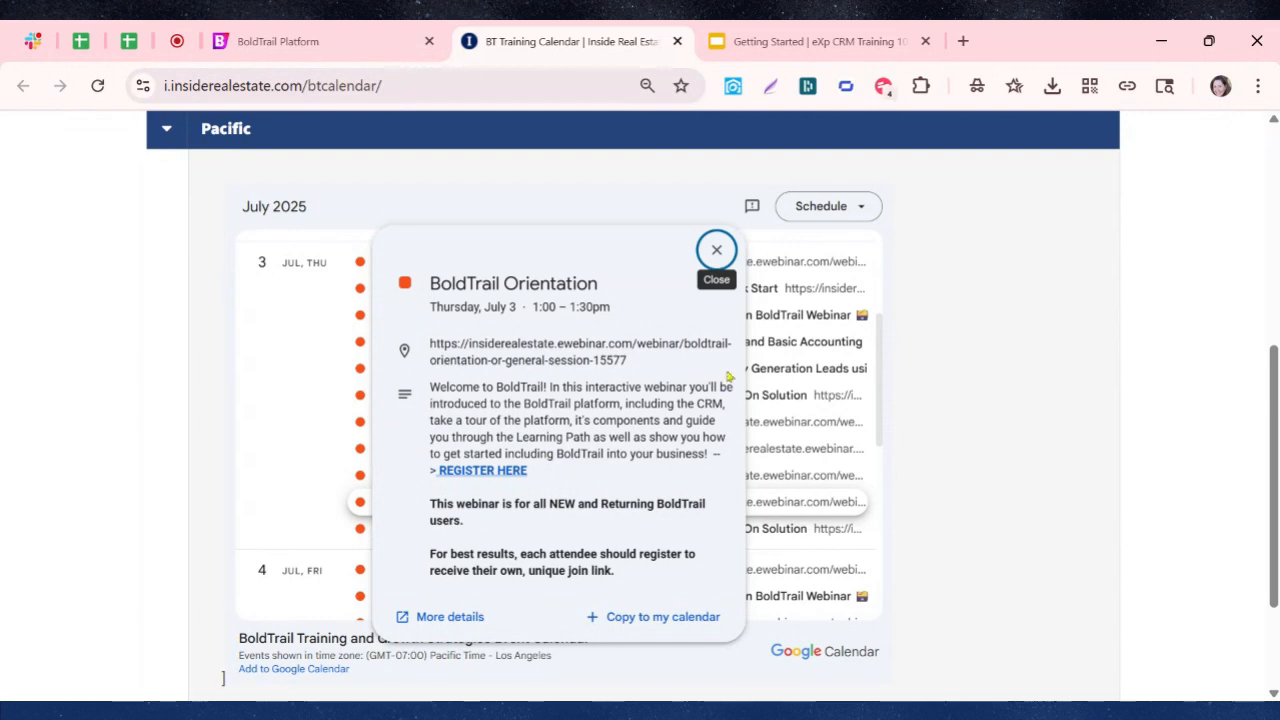
left_click(717, 251)
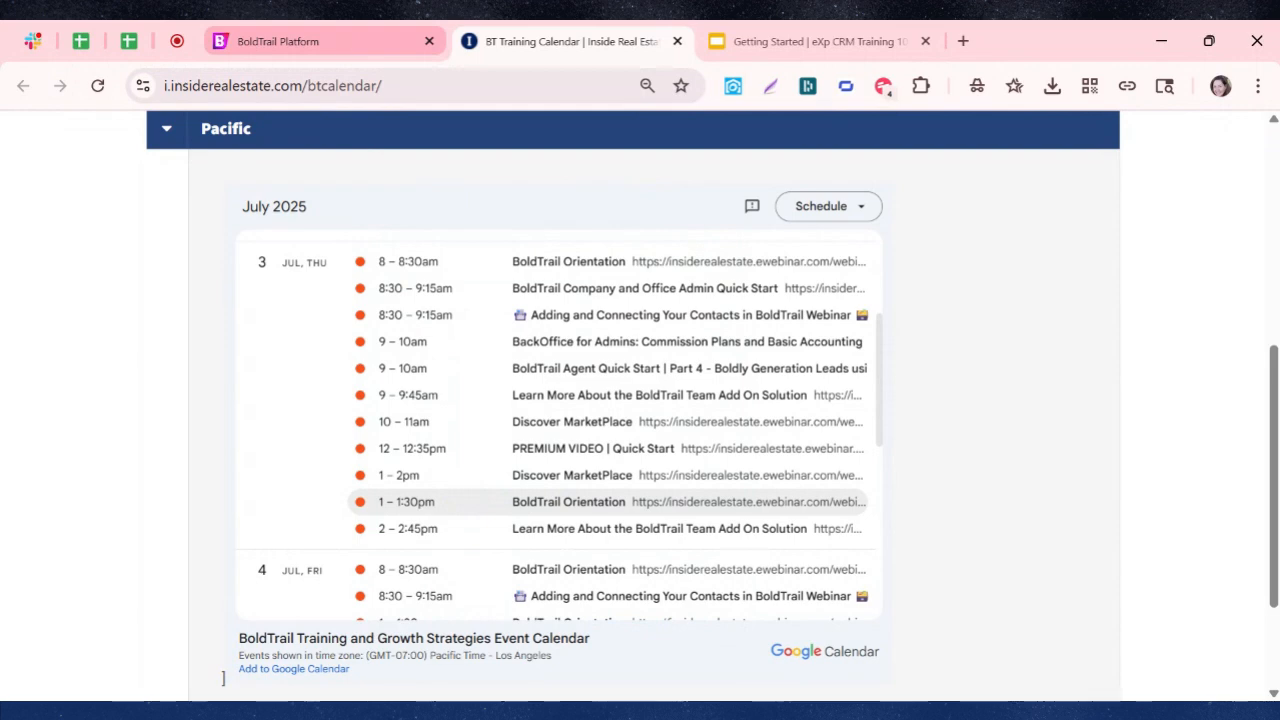
Switch to the Getting Started presentation and advance past the "Before We Wrap It Up" slide to the support slide.
left_click(770, 44)
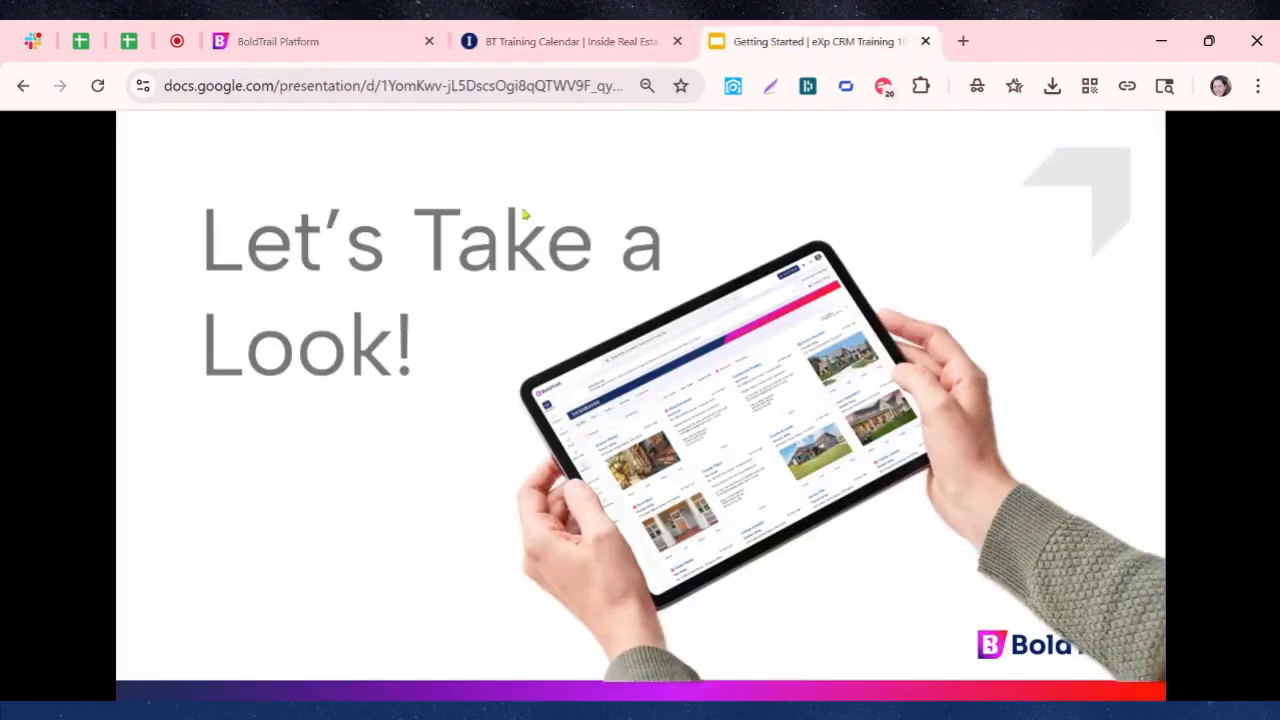
left_click(97, 671)
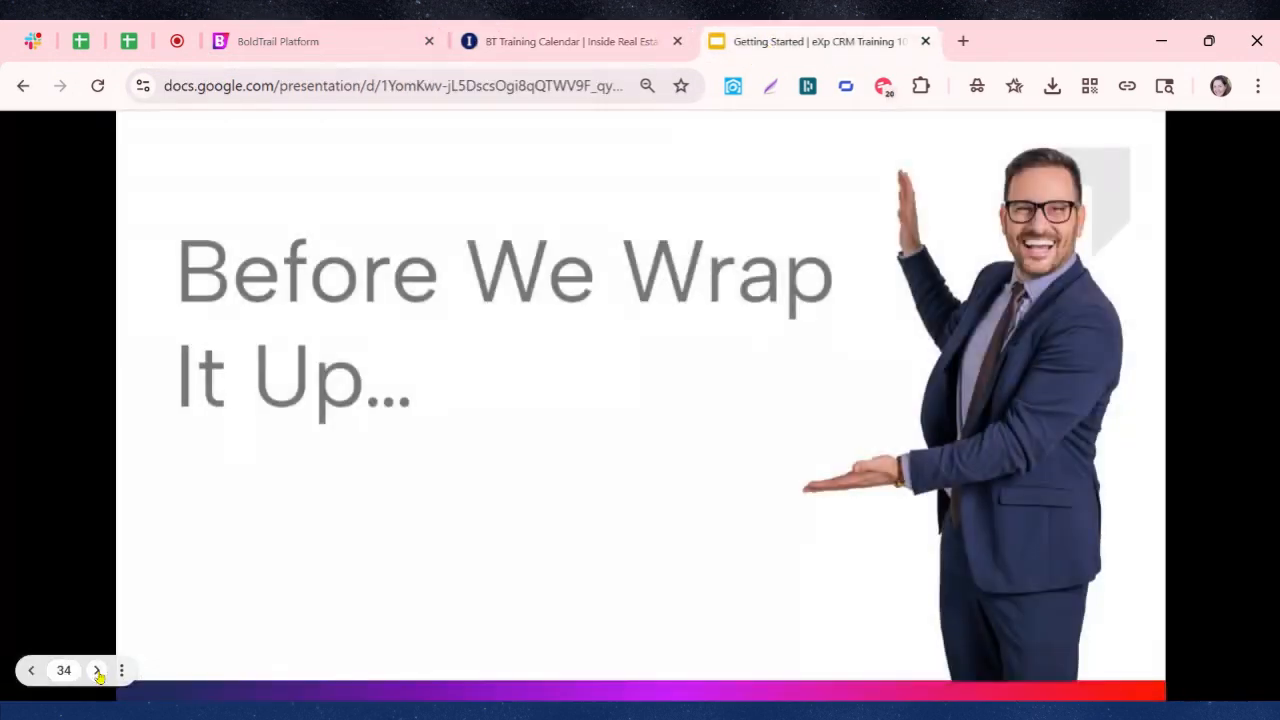
left_click(97, 671)
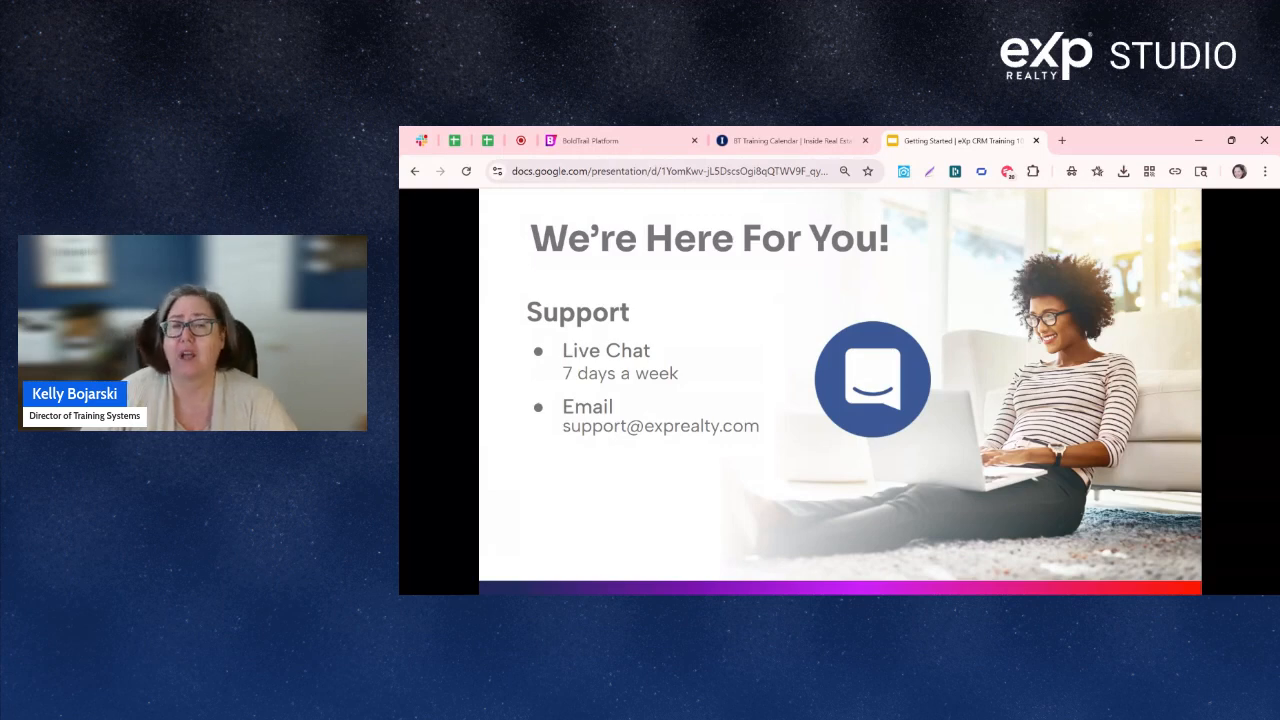
Switch to BoldTrail, open a new contact form, review its contact info and permission fields, and close it without saving.
left_click(625, 145)
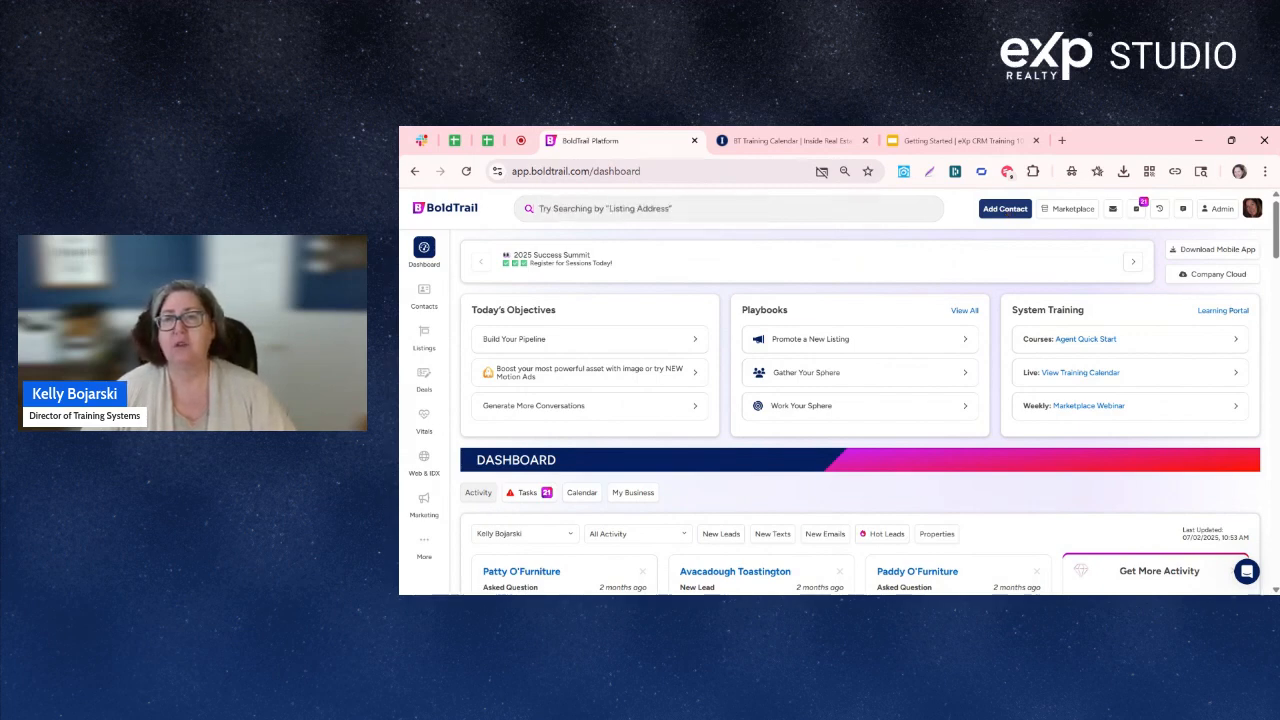
left_click(1005, 209)
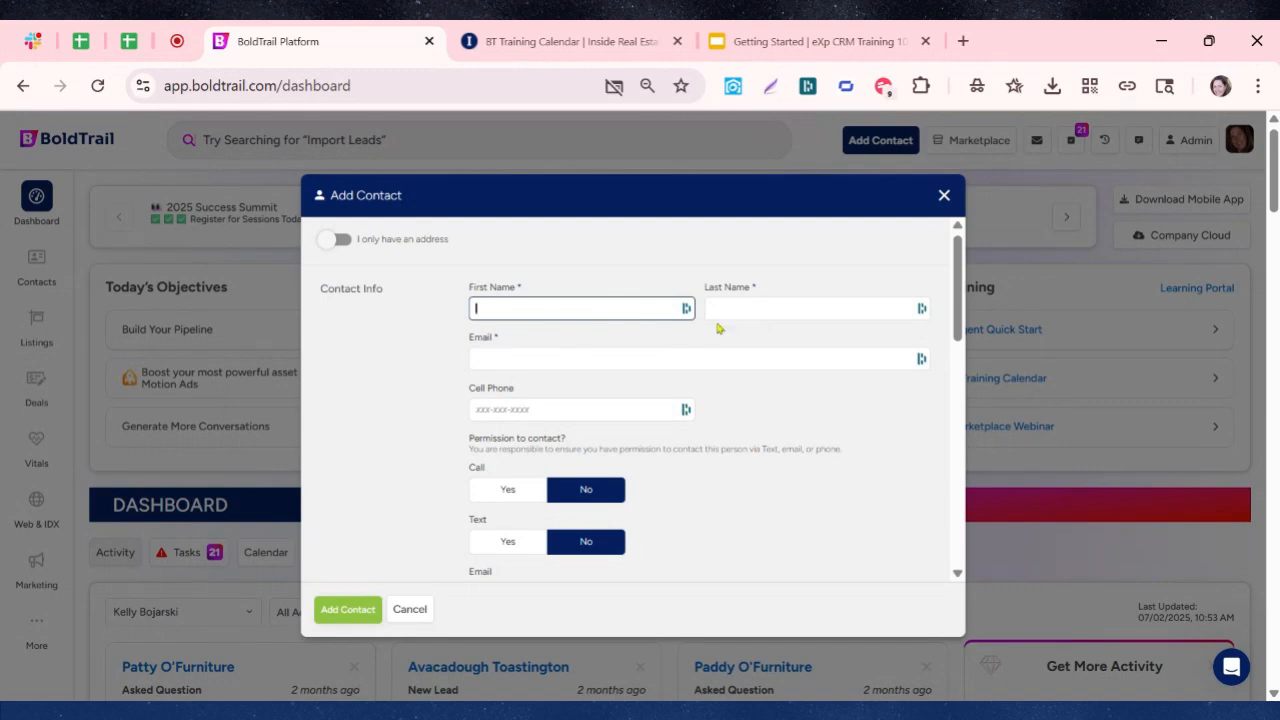
scroll(710, 372, "down", 1)
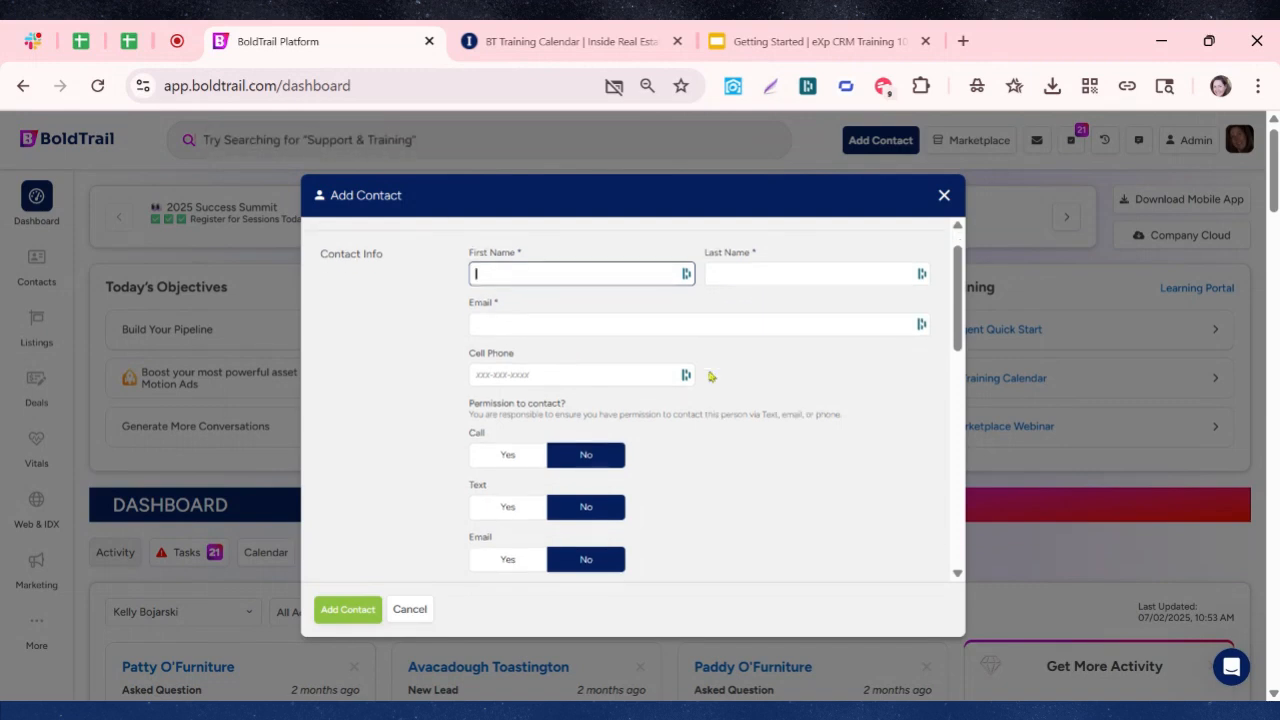
scroll(709, 374, "down", 1)
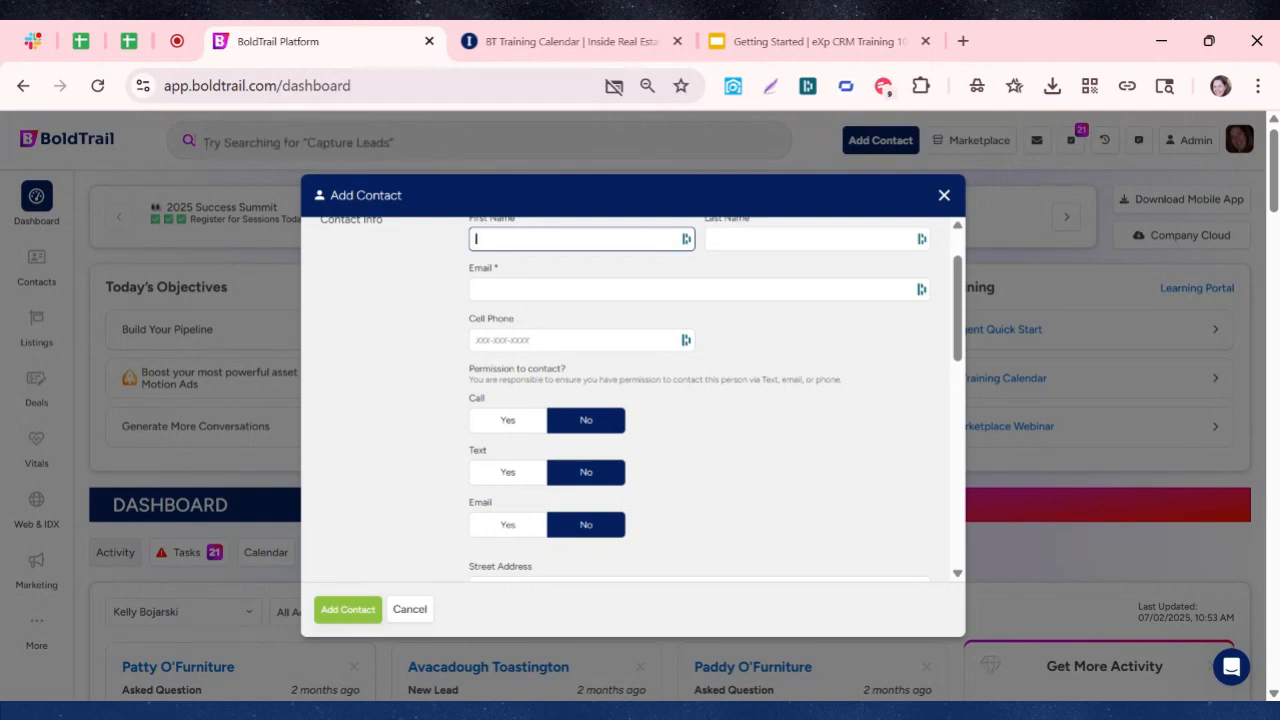
scroll(451, 297, "up", 1)
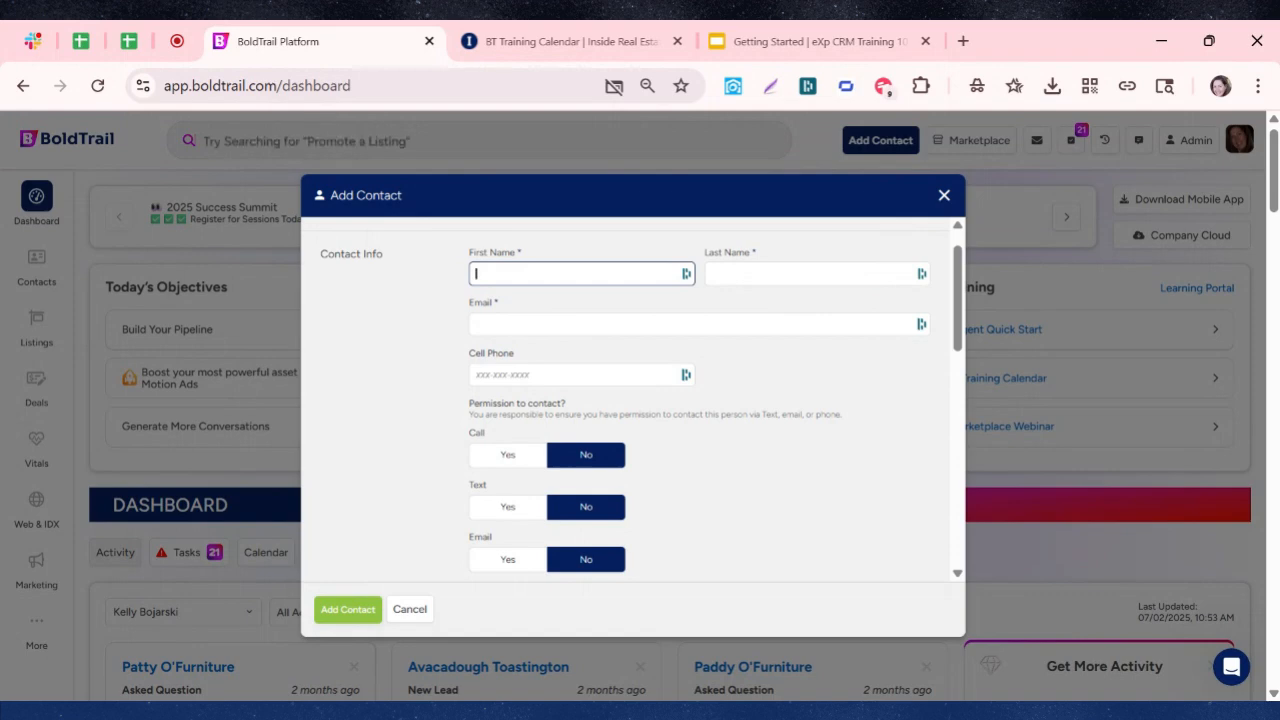
left_click(943, 196)
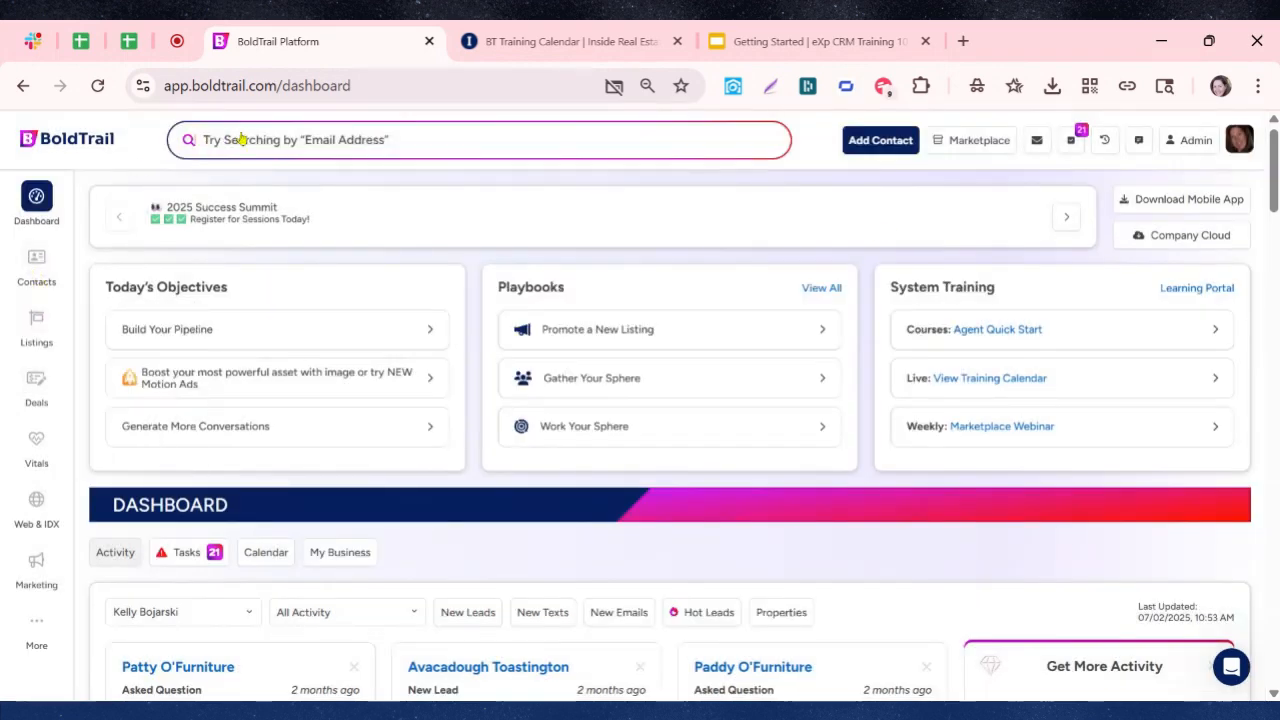
Search the platform for "import" and look through the matching contacts, listings and features.
left_click(243, 139)
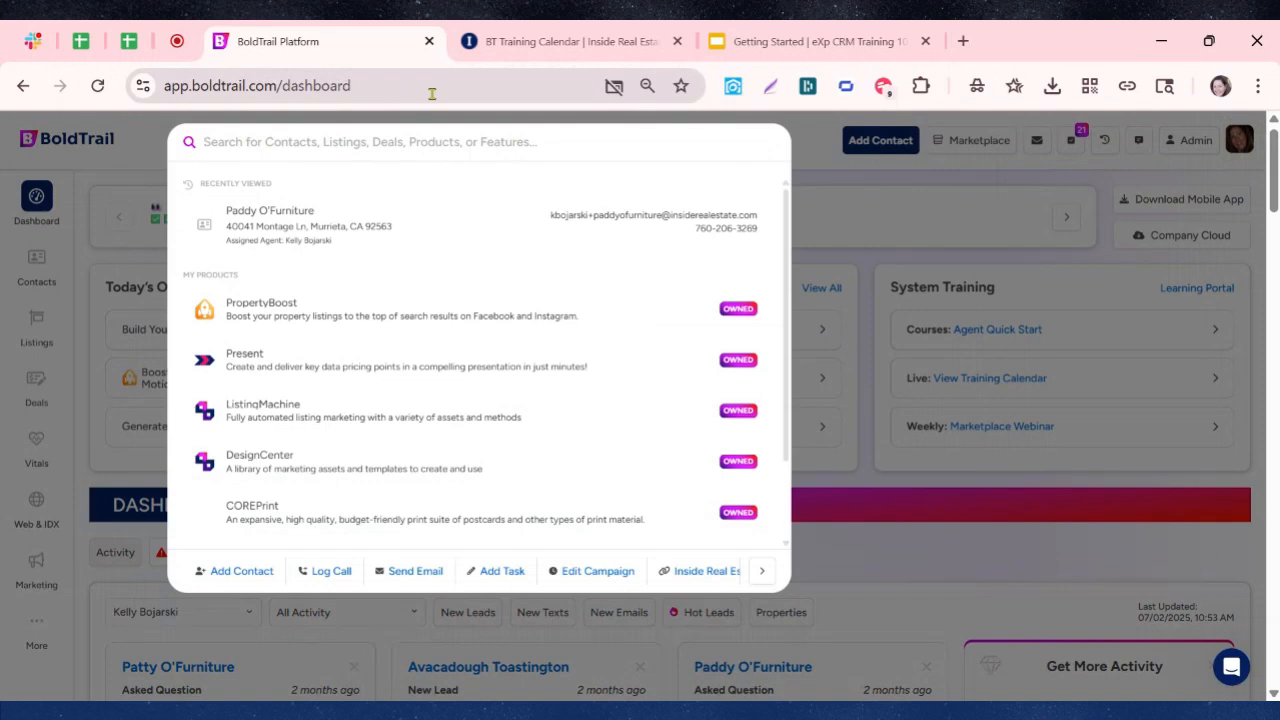
type("im")
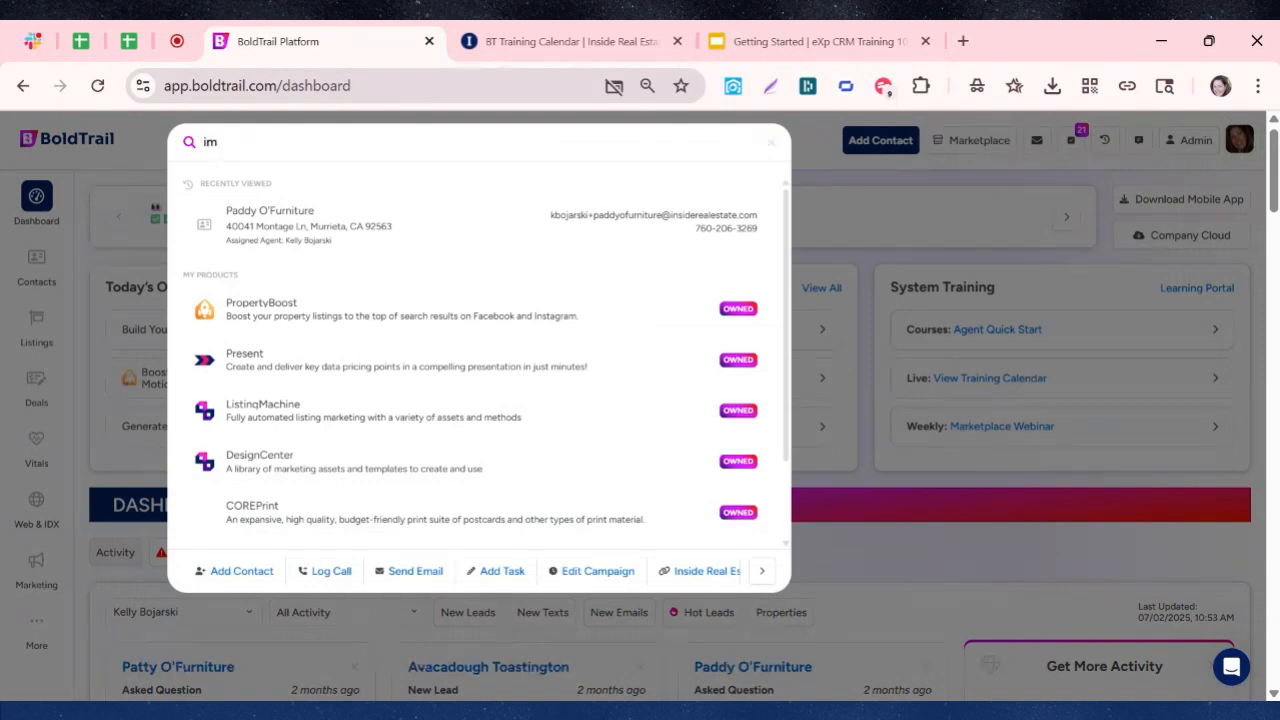
type("potrt")
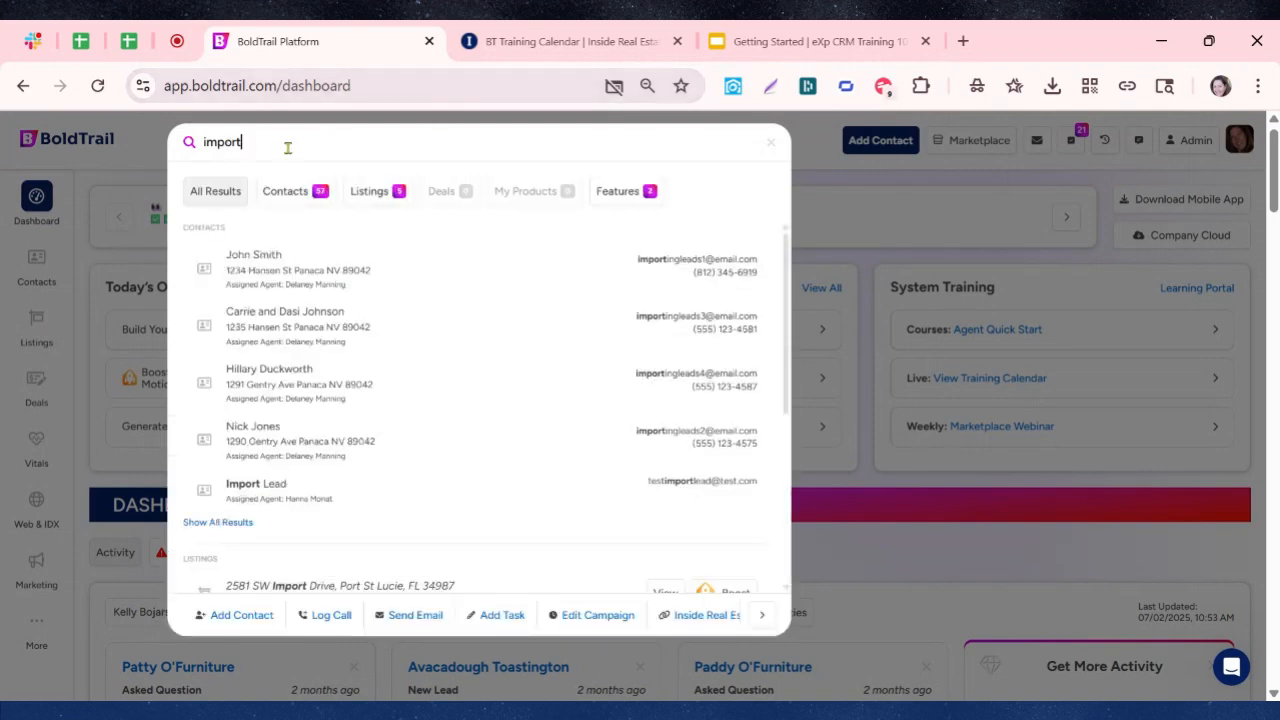
scroll(286, 314, "down", 3)
scroll(330, 345, "down", 3)
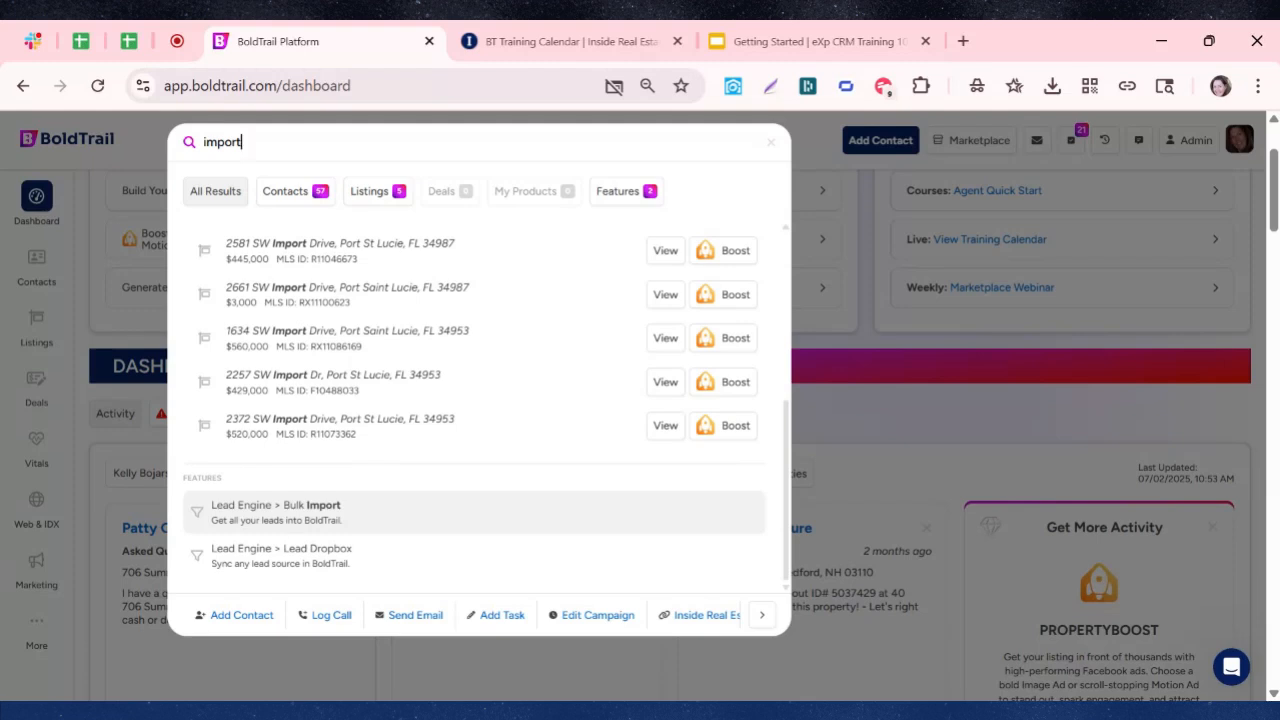
scroll(309, 520, "up", 5)
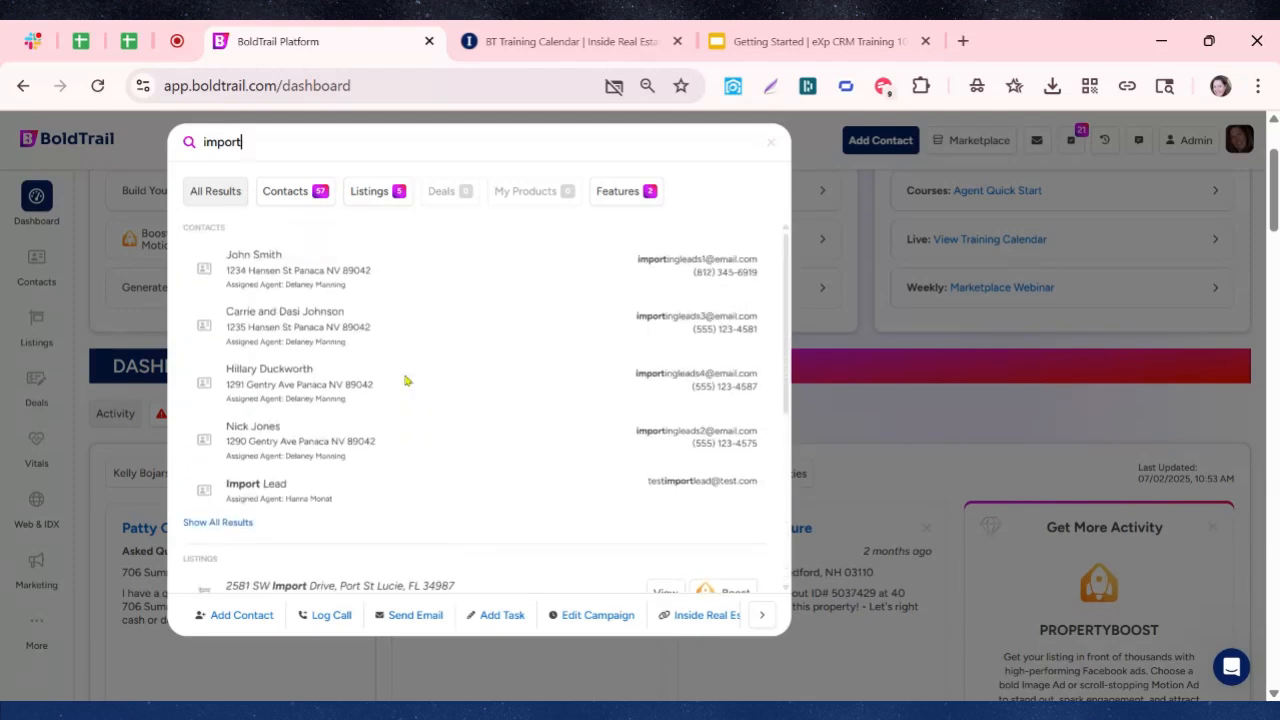
Open the Lead Engine Bulk Import feature from the results and review its "Let us handle it" and "Do It Yourself" options.
left_click_drag(180, 232, 238, 229)
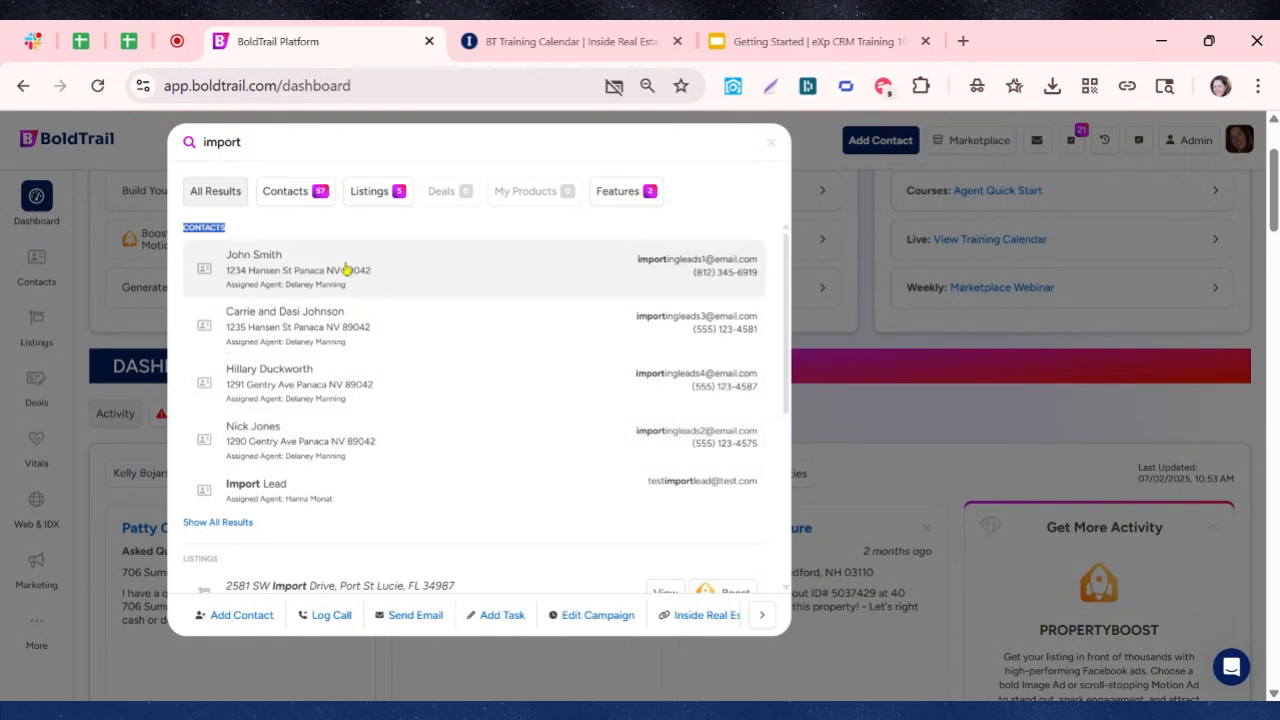
scroll(352, 376, "down", 5)
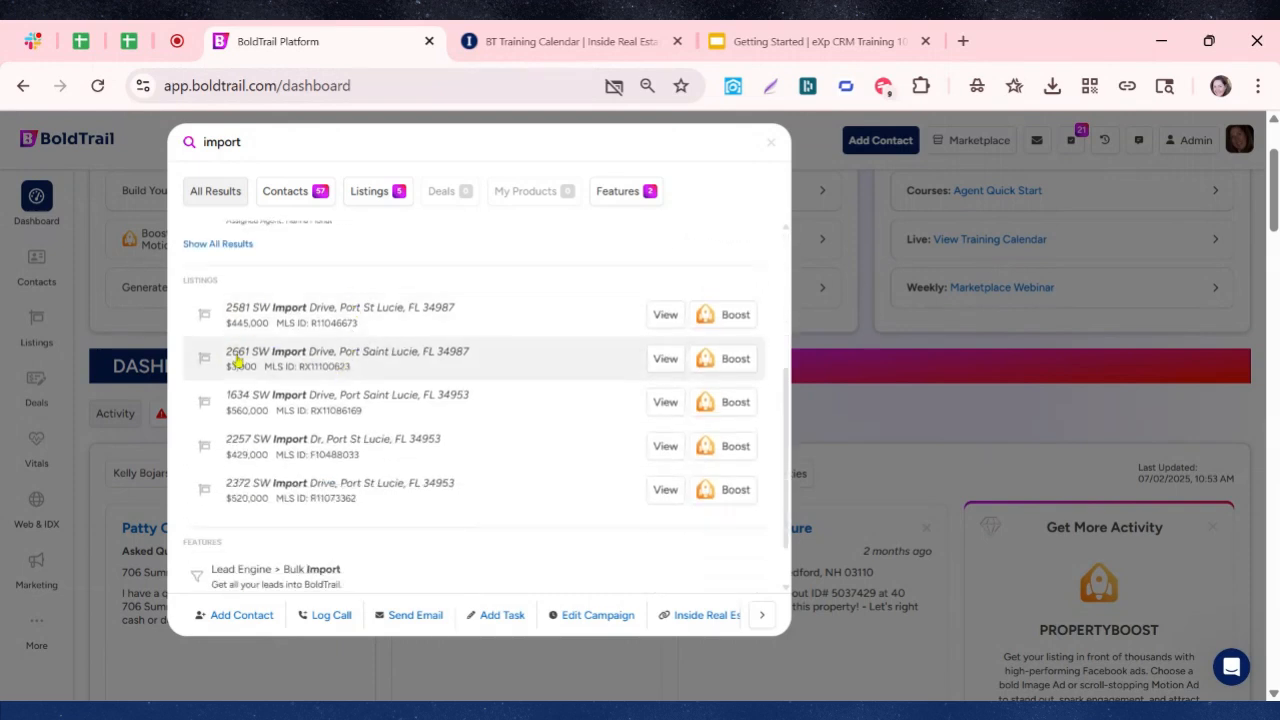
scroll(252, 436, "down", 3)
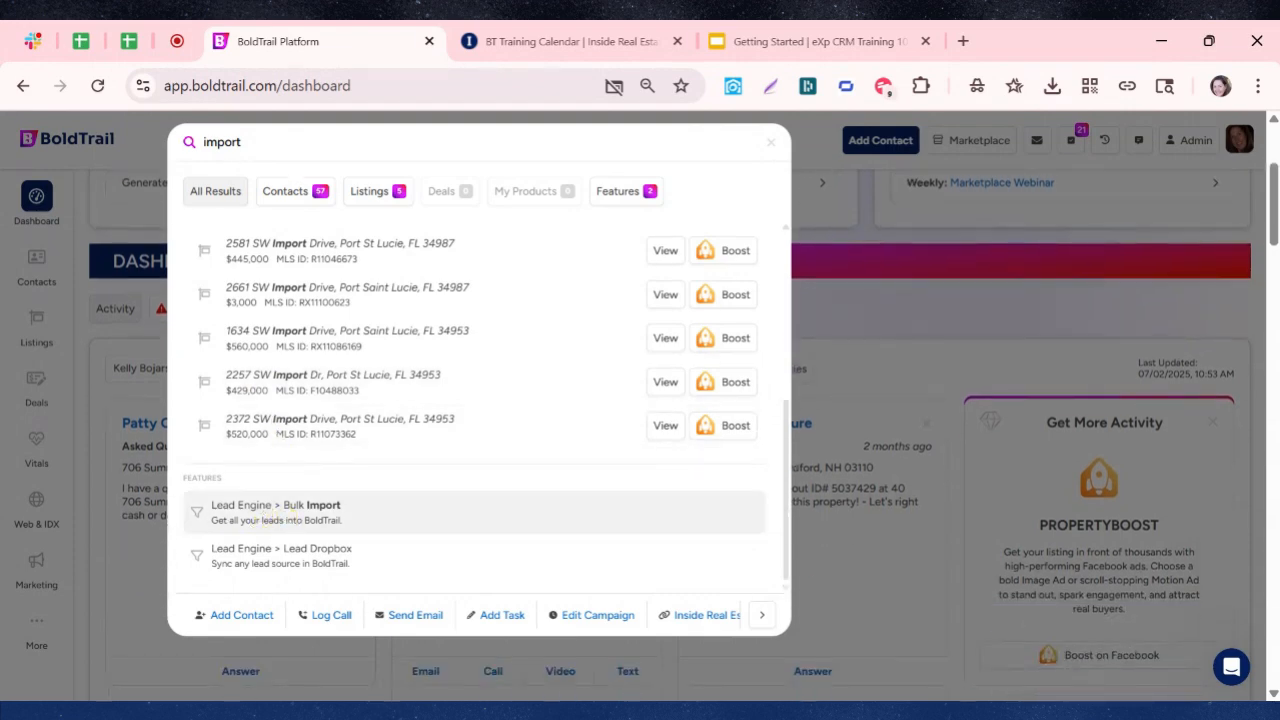
left_click(268, 511)
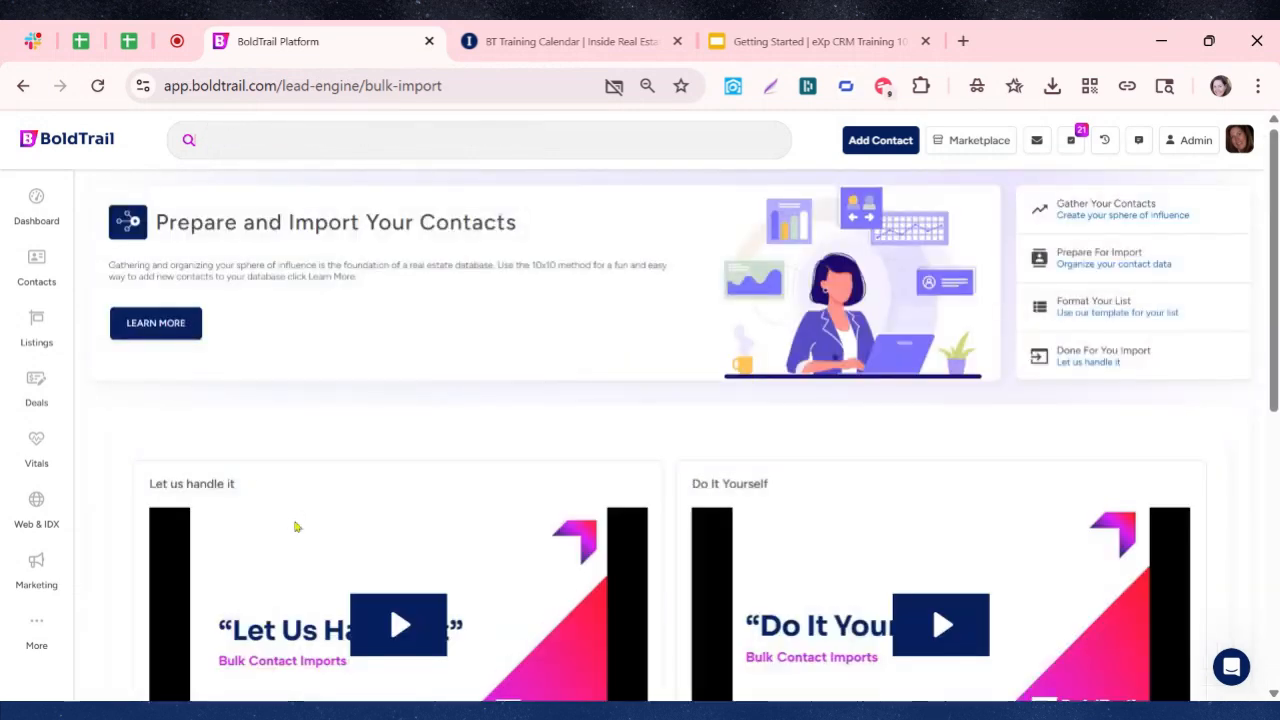
scroll(296, 527, "down", 1)
scroll(296, 527, "down", 2)
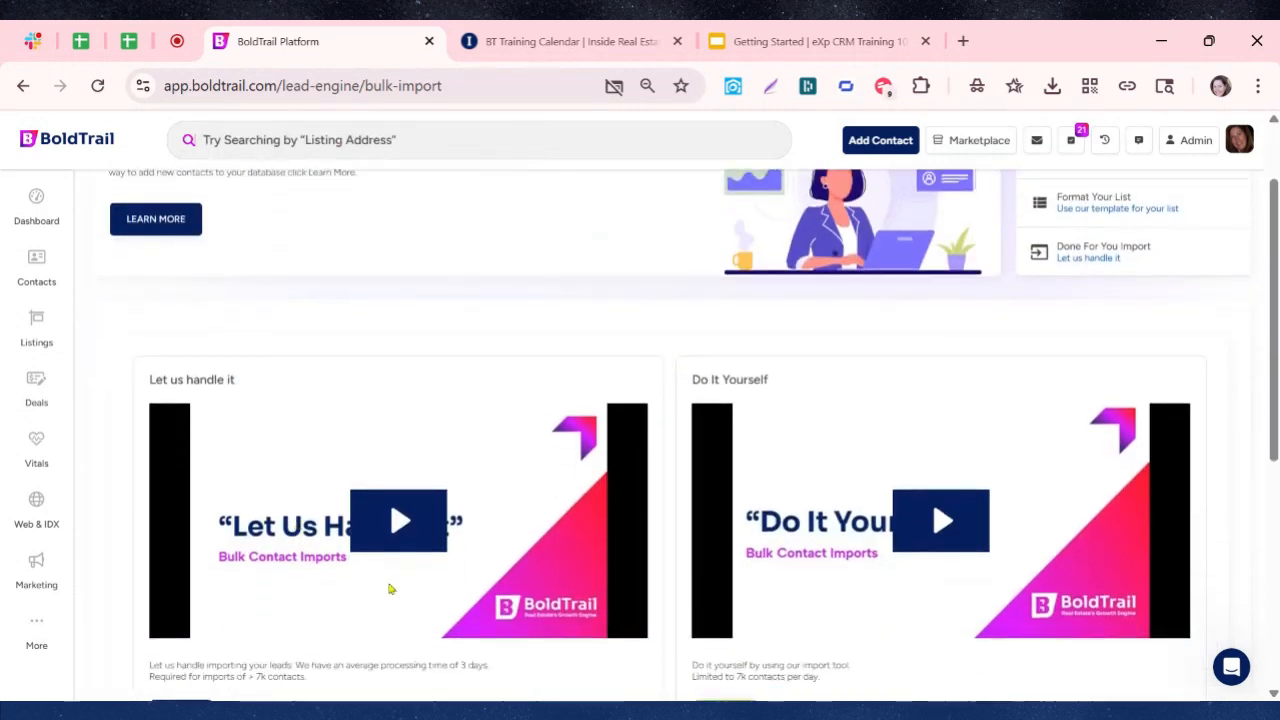
scroll(990, 520, "down", 1)
scroll(968, 555, "down", 3)
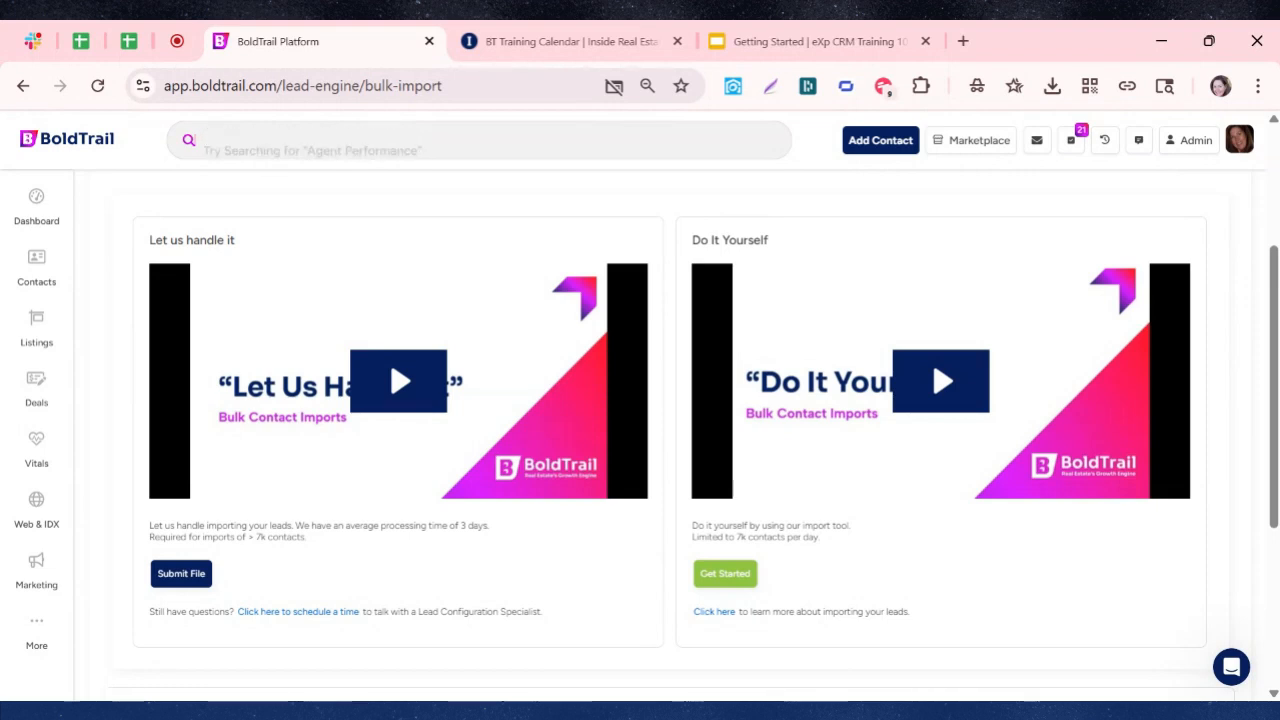
scroll(286, 615, "up", 3)
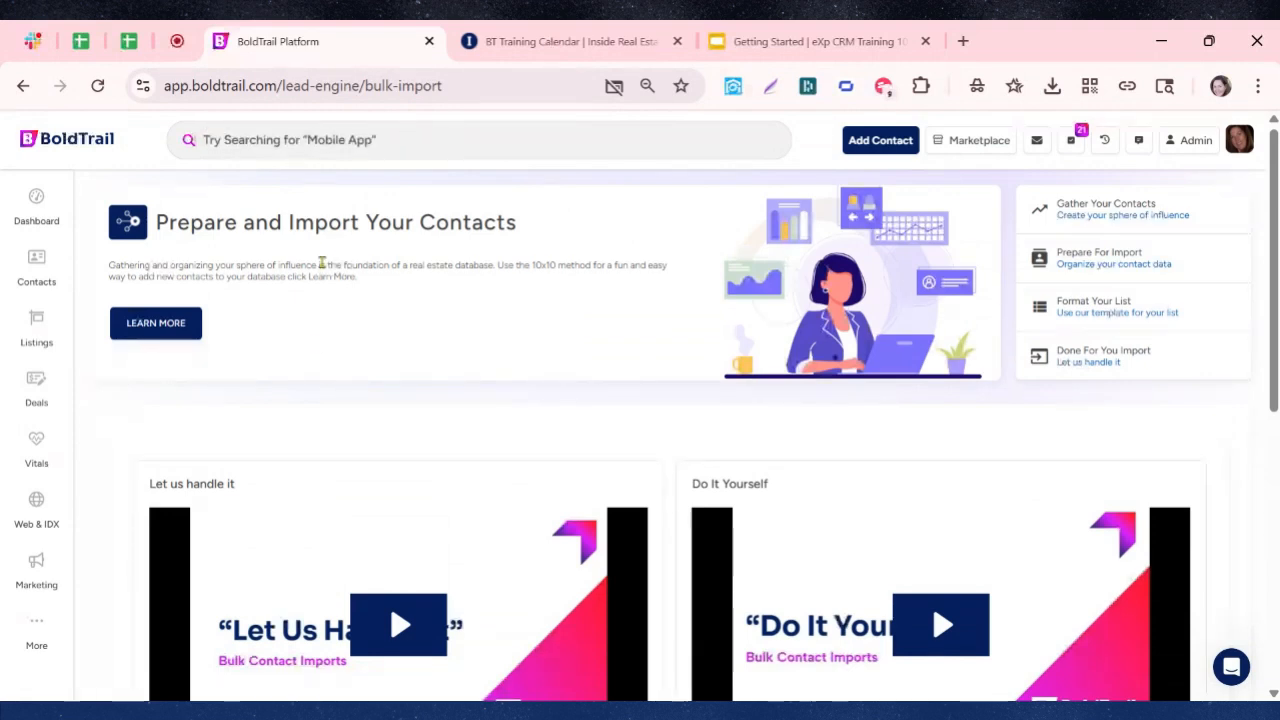
Search the platform for "playbook" and open the System Playbooks feature from the results.
left_click(316, 140)
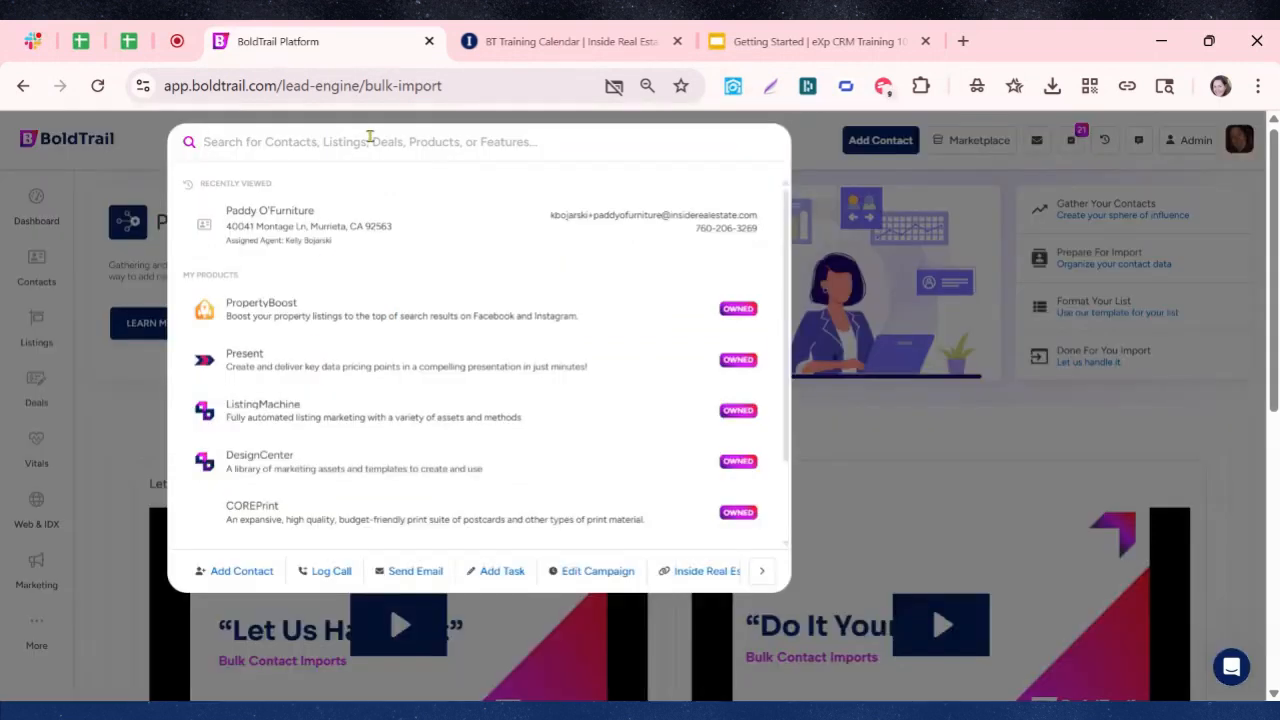
type("playbook")
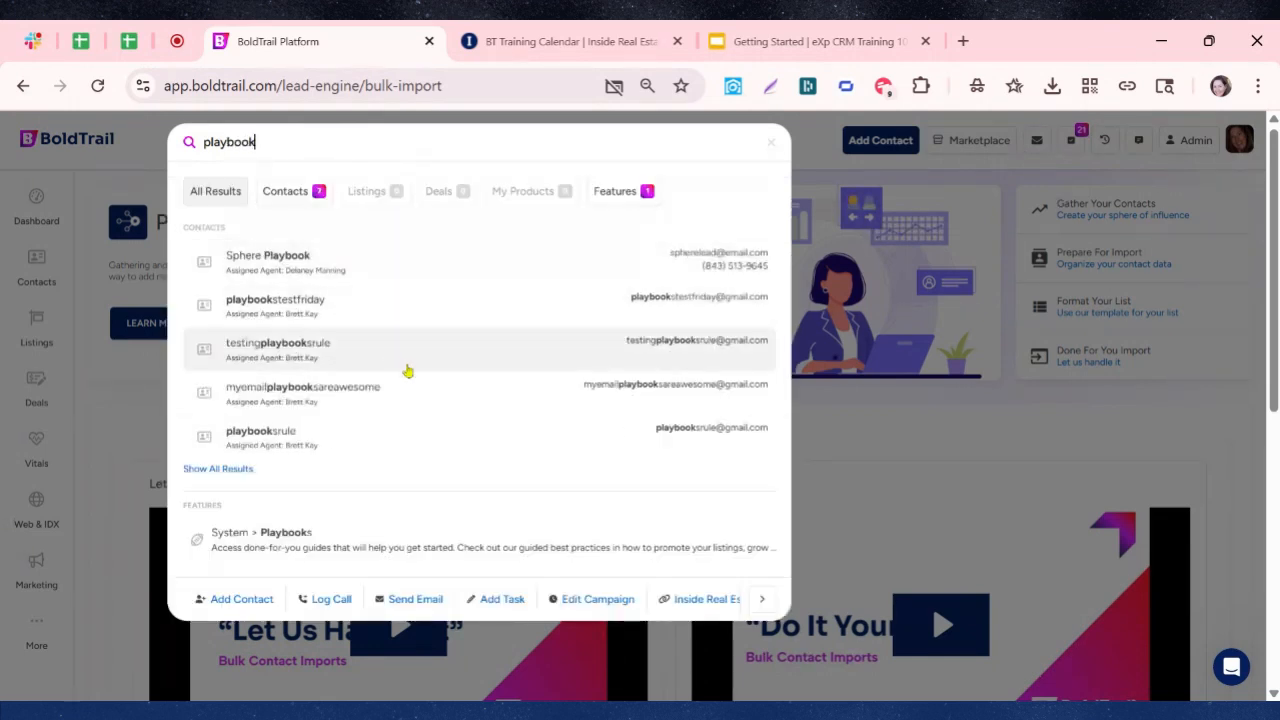
scroll(393, 545, "down", 2)
scroll(393, 545, "down", 3)
left_click(263, 566)
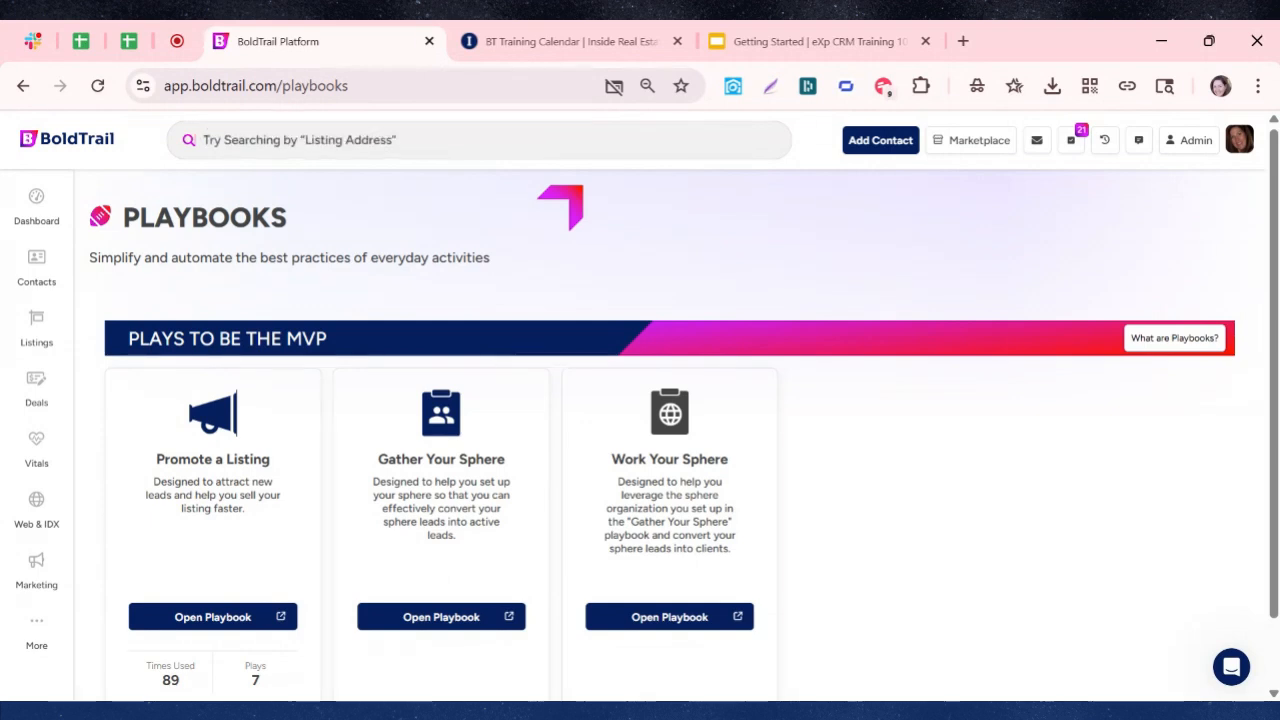
Switch to the Getting Started presentation and advance through the Training Resources slide to the Get Started Today slide.
left_click(850, 40)
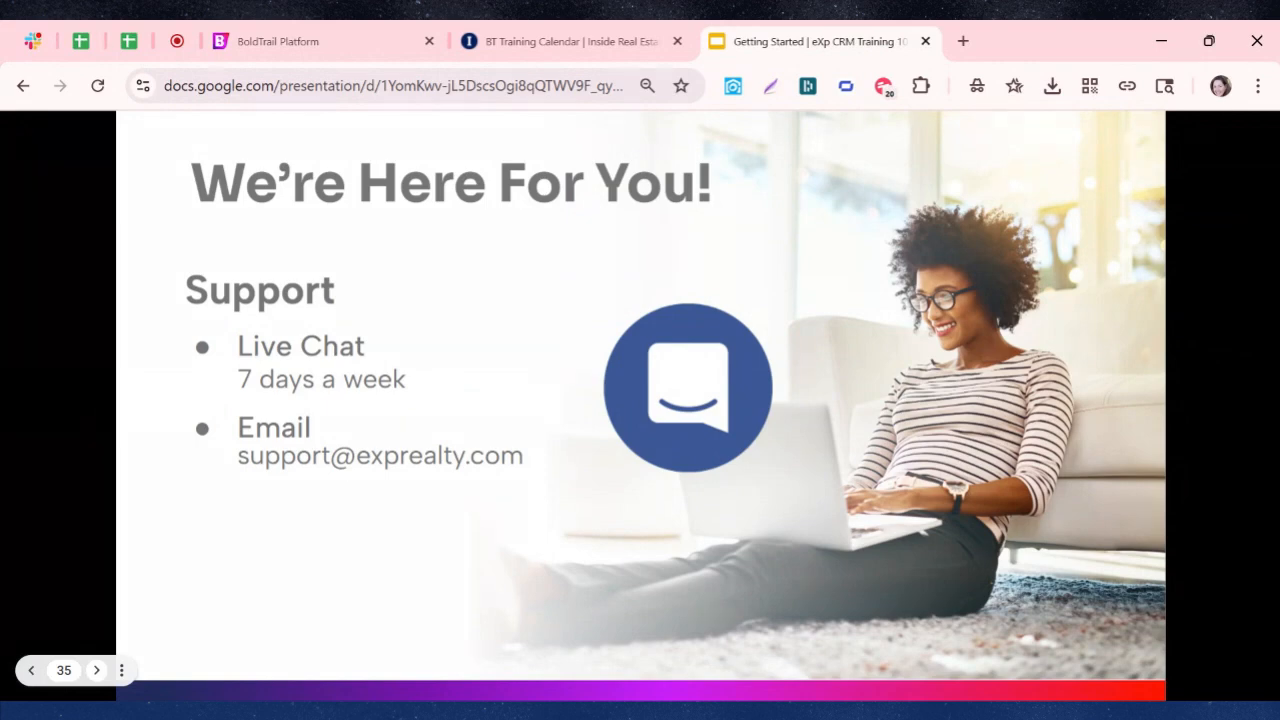
left_click(97, 670)
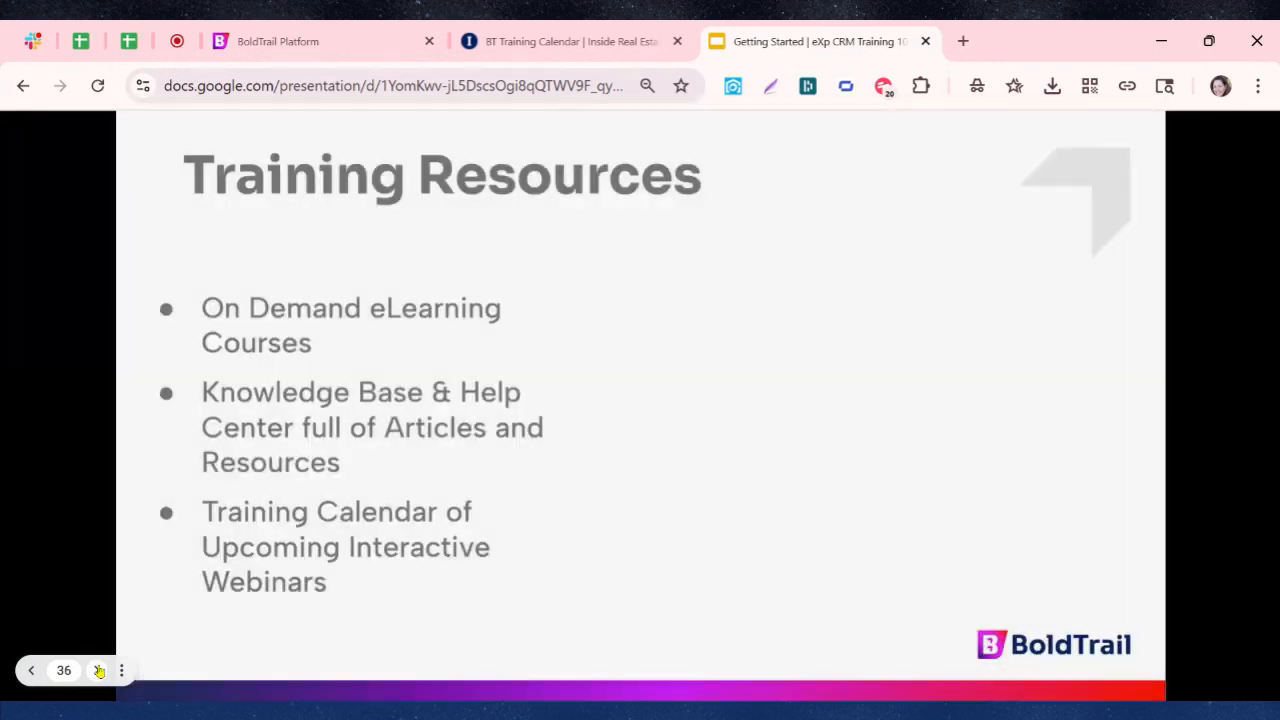
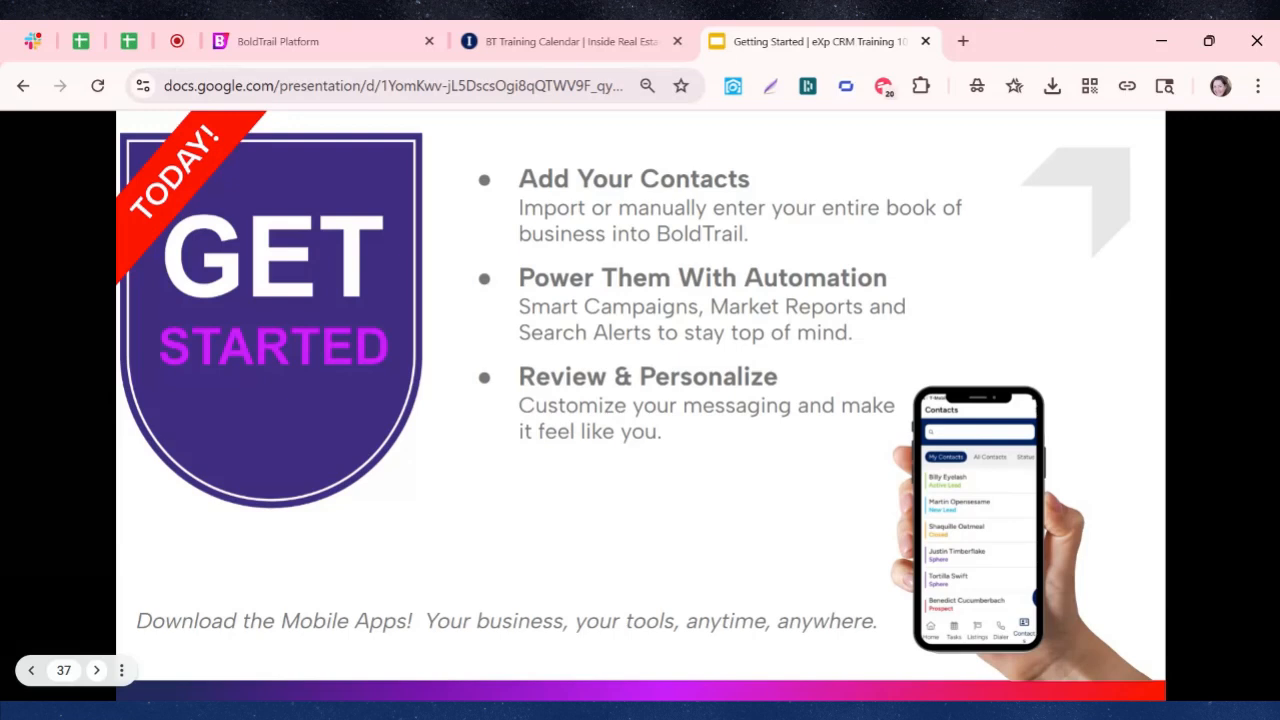
Return to BoldTrail and go through the dashboard to the Marketing page.
left_click(305, 42)
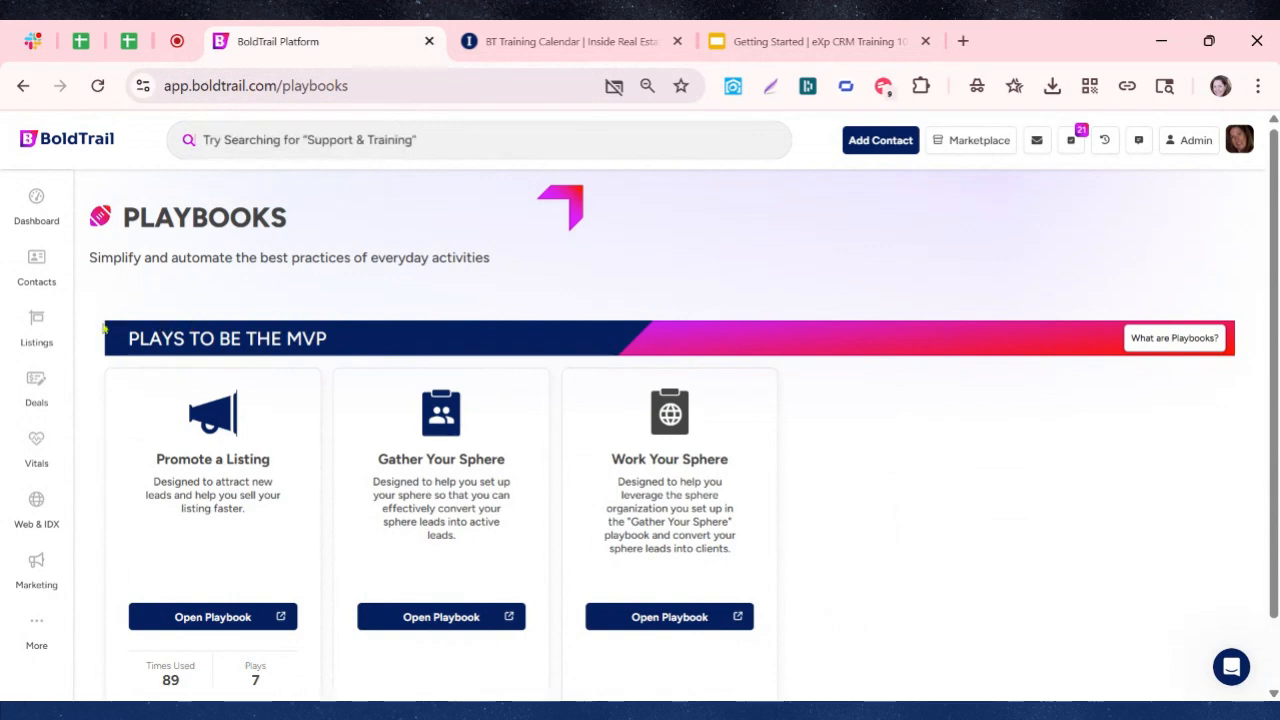
left_click(36, 198)
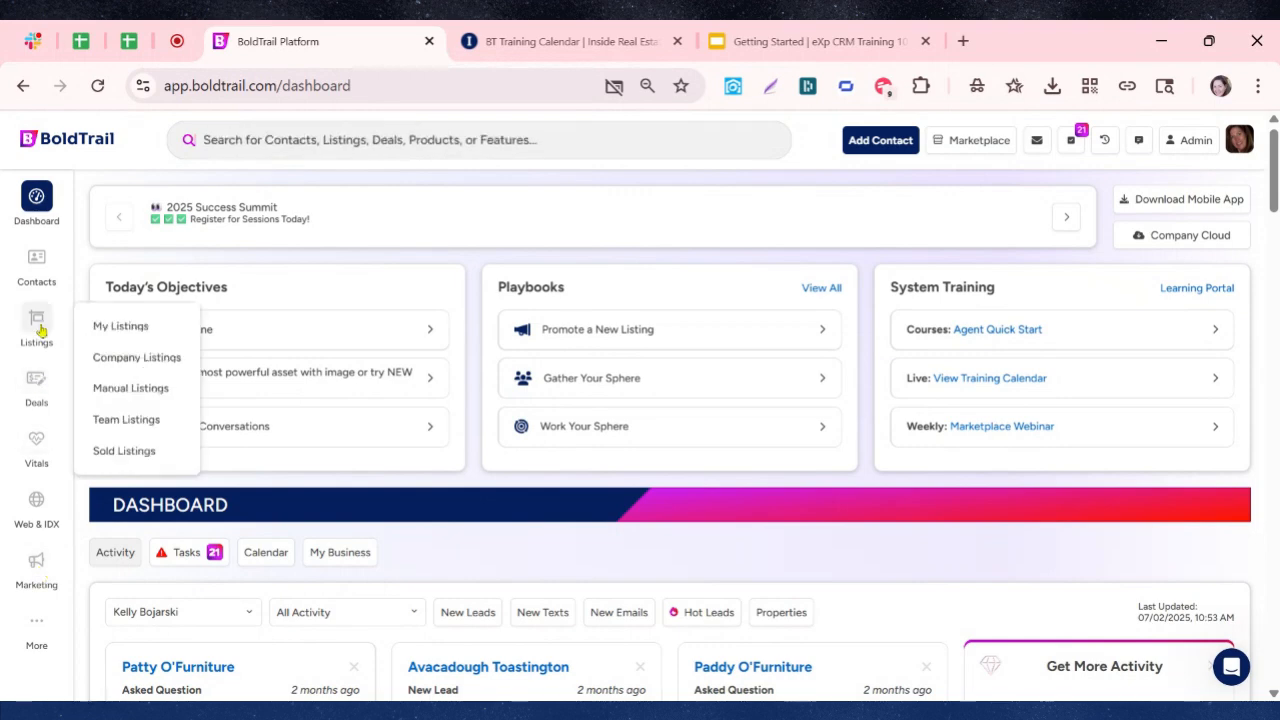
left_click(40, 572)
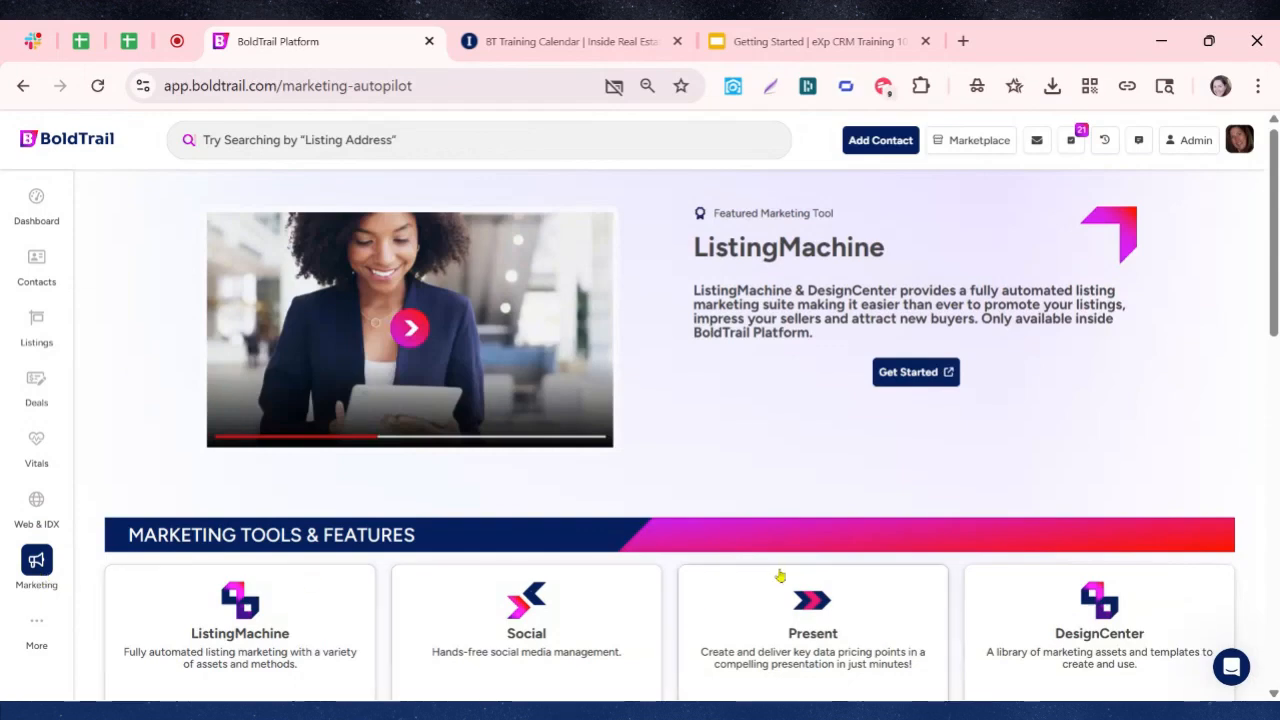
Browse the Marketing Tools & Features cards and open the Behavioral Automation settings.
scroll(780, 574, "down", 2)
scroll(780, 575, "down", 5)
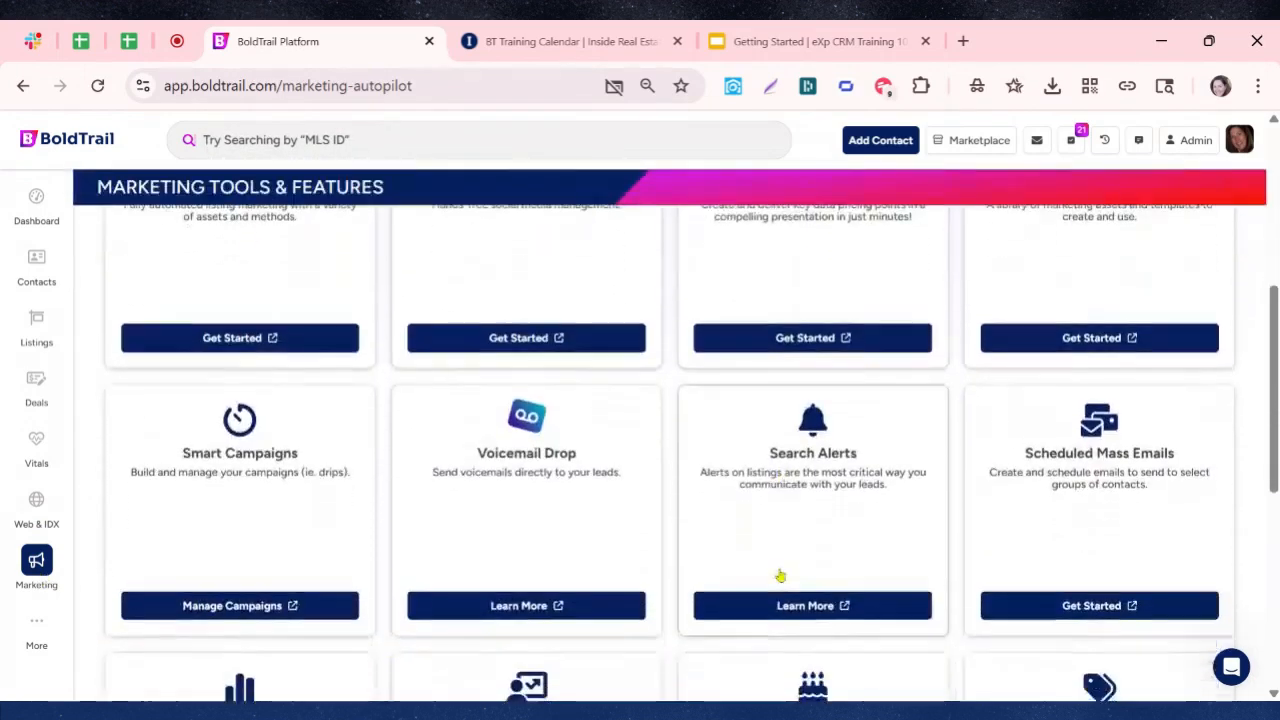
scroll(780, 575, "down", 1)
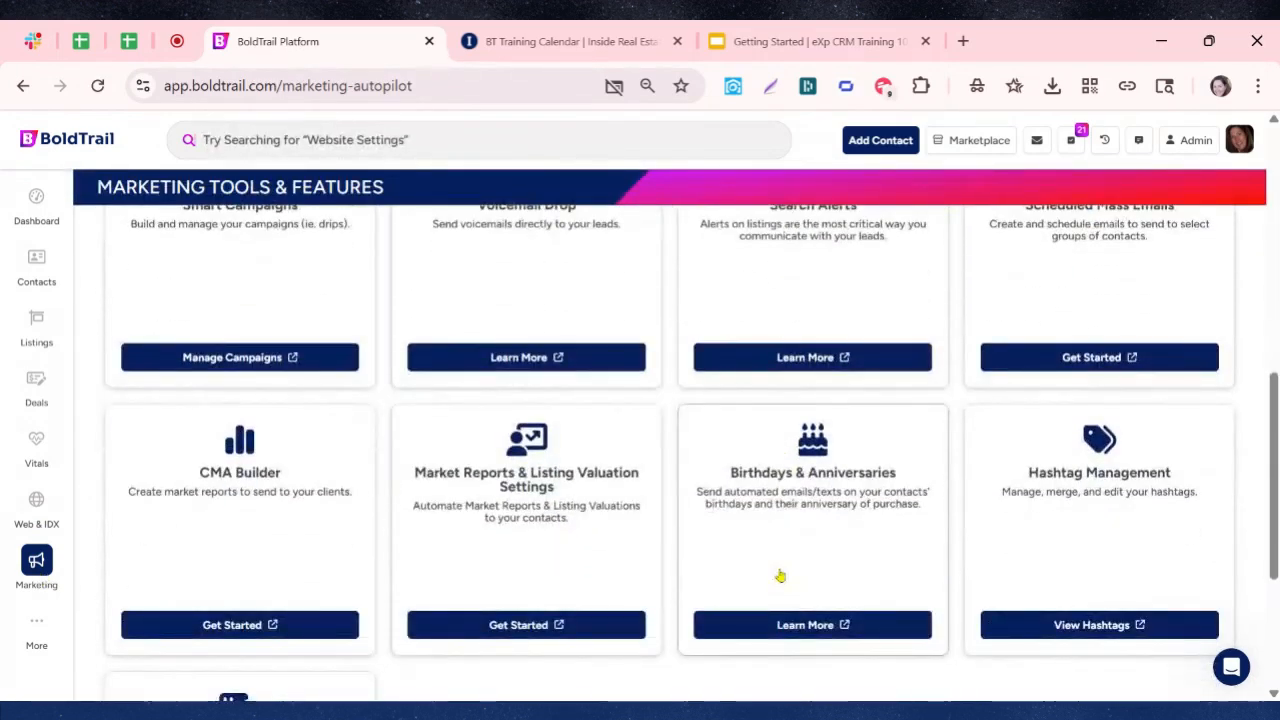
scroll(780, 575, "down", 2)
scroll(781, 575, "down", 1)
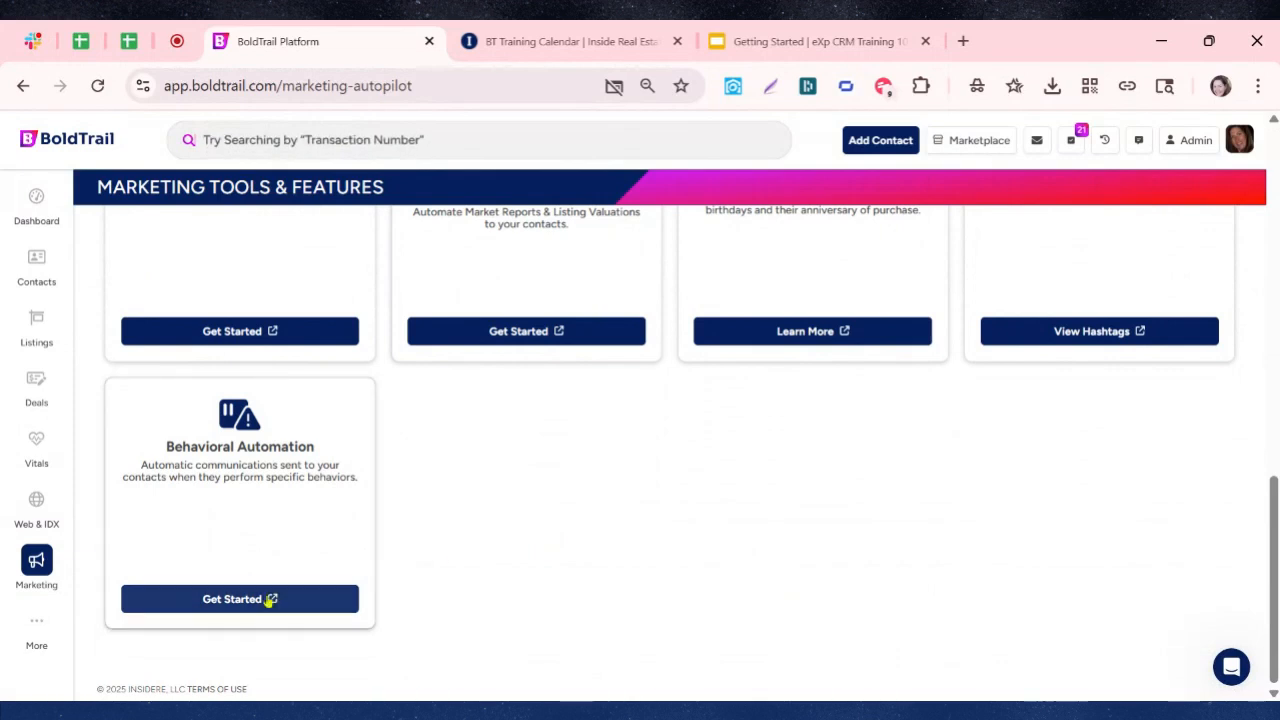
left_click(235, 600)
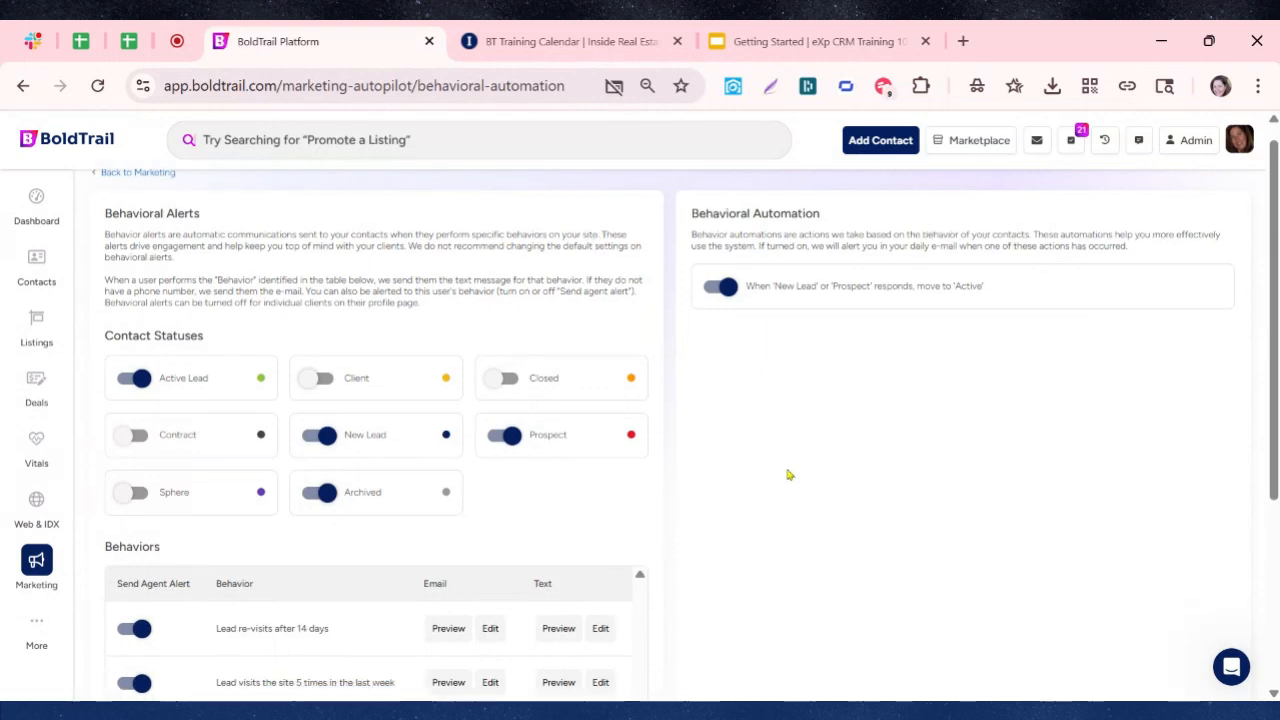
Highlight the "Lead re-visits after 14 days" behavior, preview its text message, and highlight the message content for review.
scroll(789, 475, "down", 3)
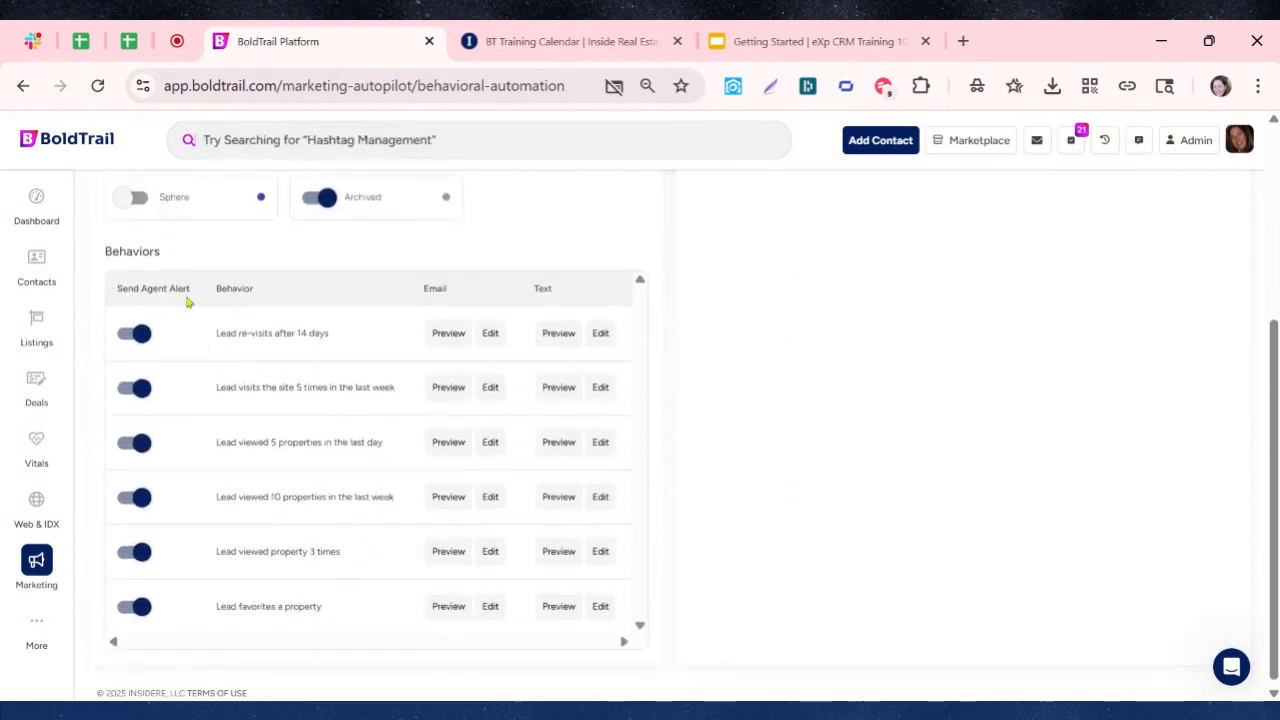
left_click_drag(210, 290, 262, 291)
left_click_drag(215, 339, 337, 332)
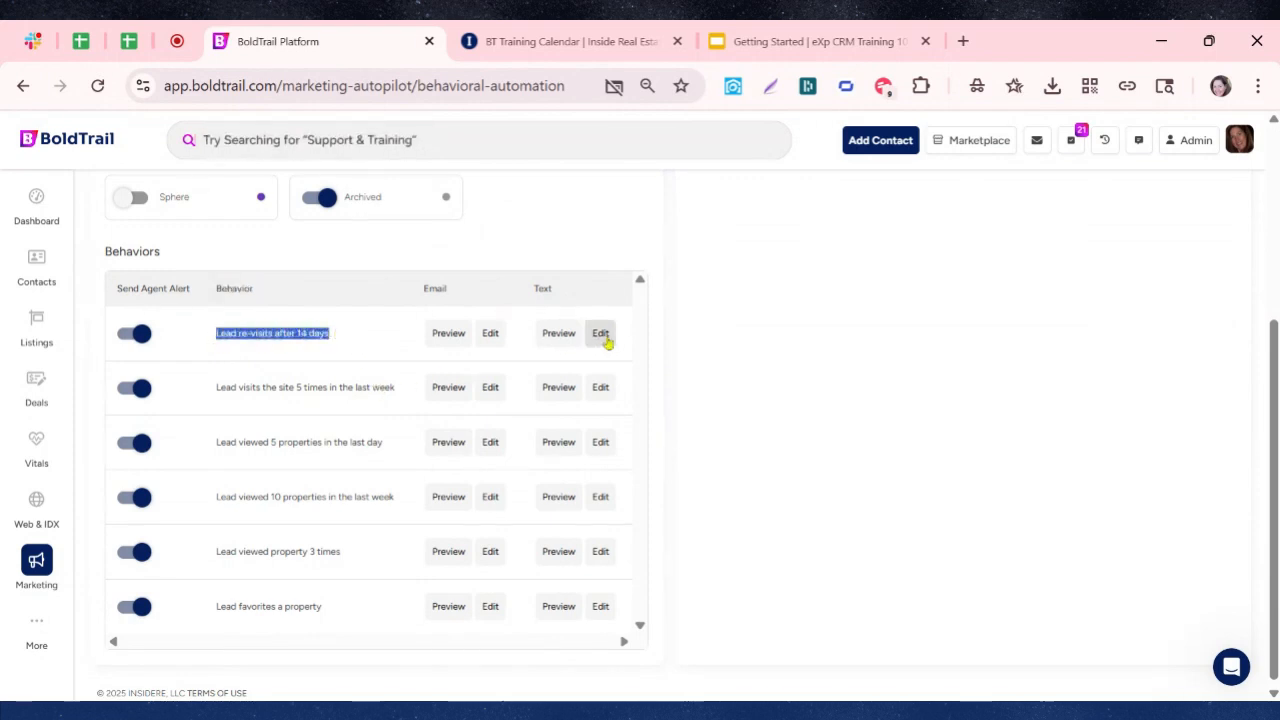
left_click(562, 338)
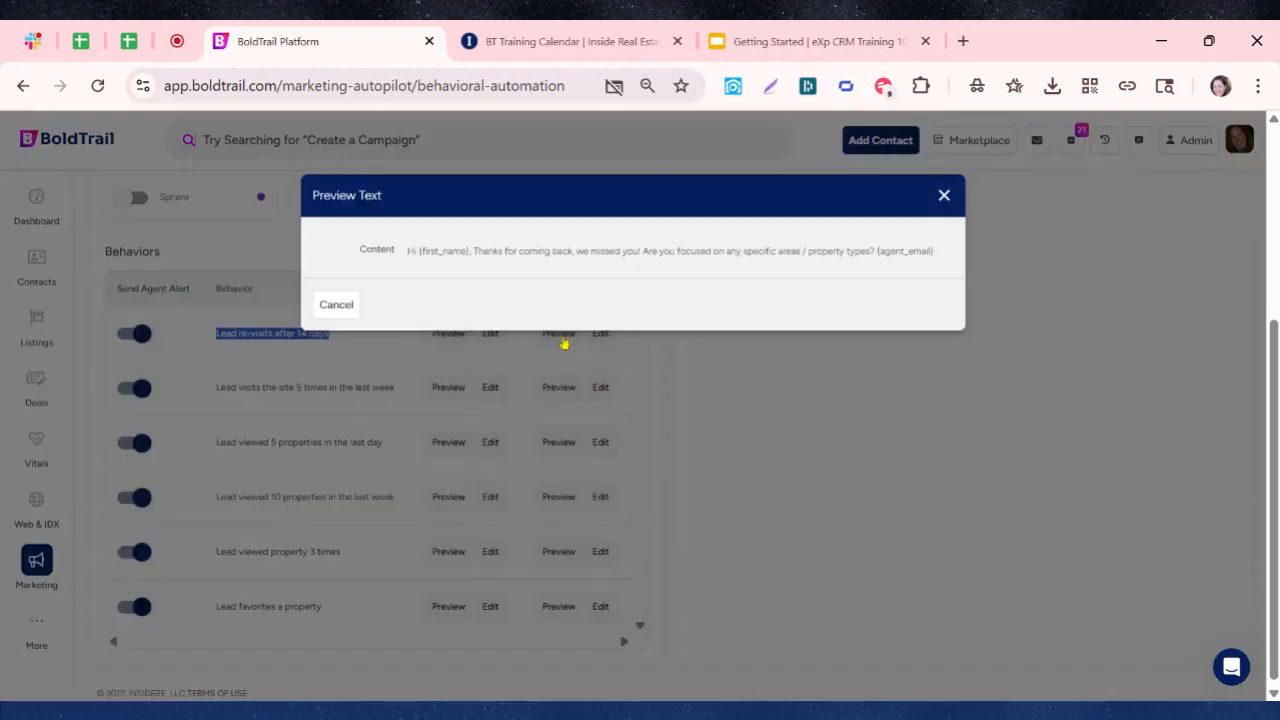
left_click_drag(404, 251, 944, 268)
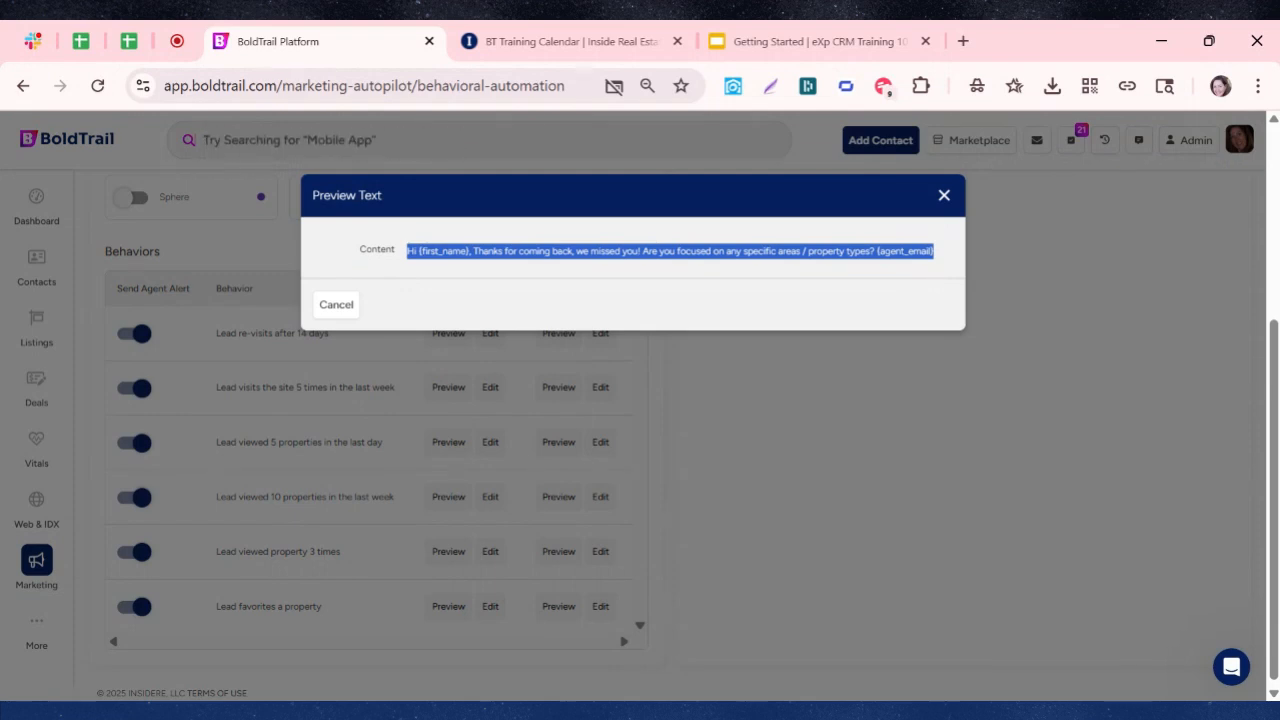
Highlight the {agent_email} merge tag in the text message preview, then close the preview.
left_click(906, 276)
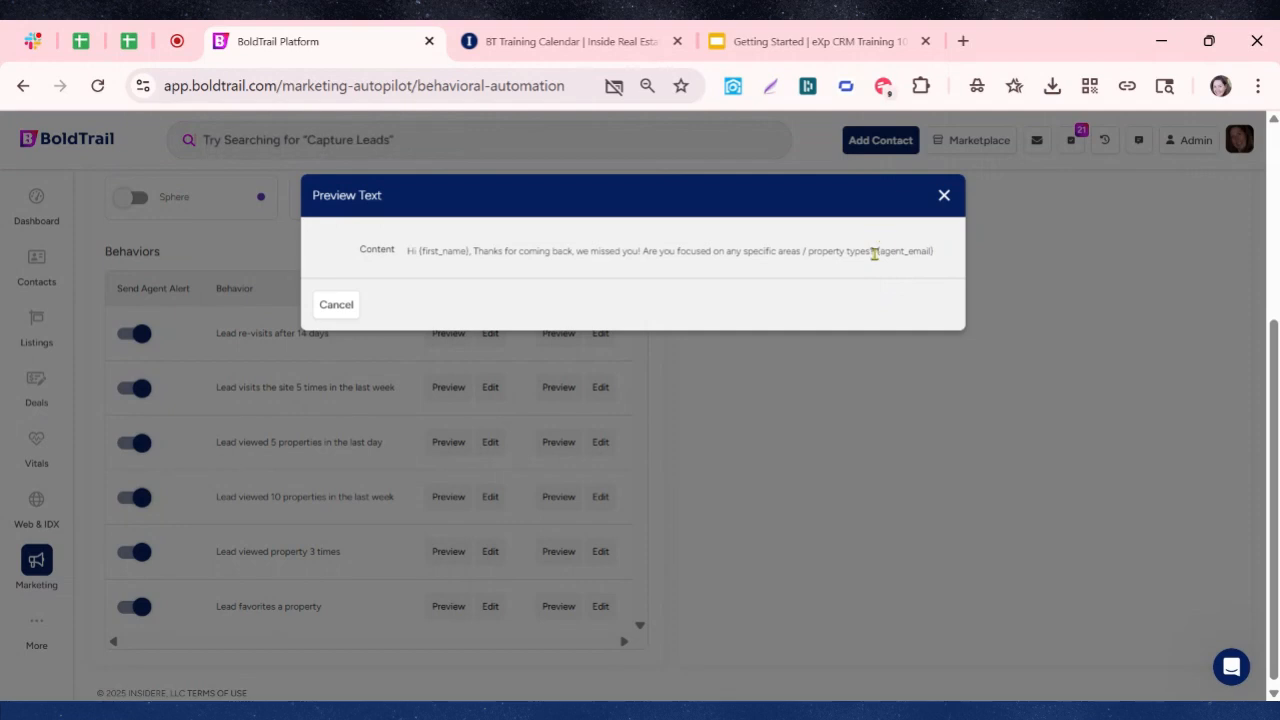
left_click_drag(875, 251, 940, 260)
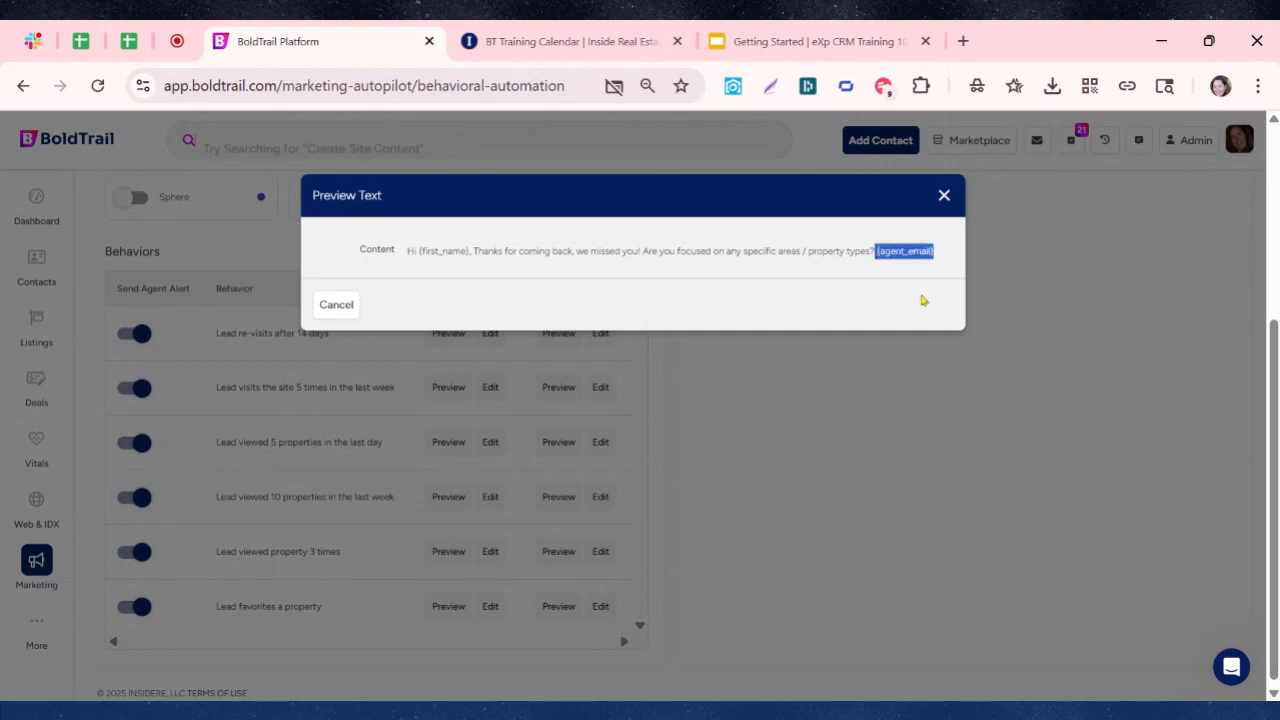
left_click(944, 198)
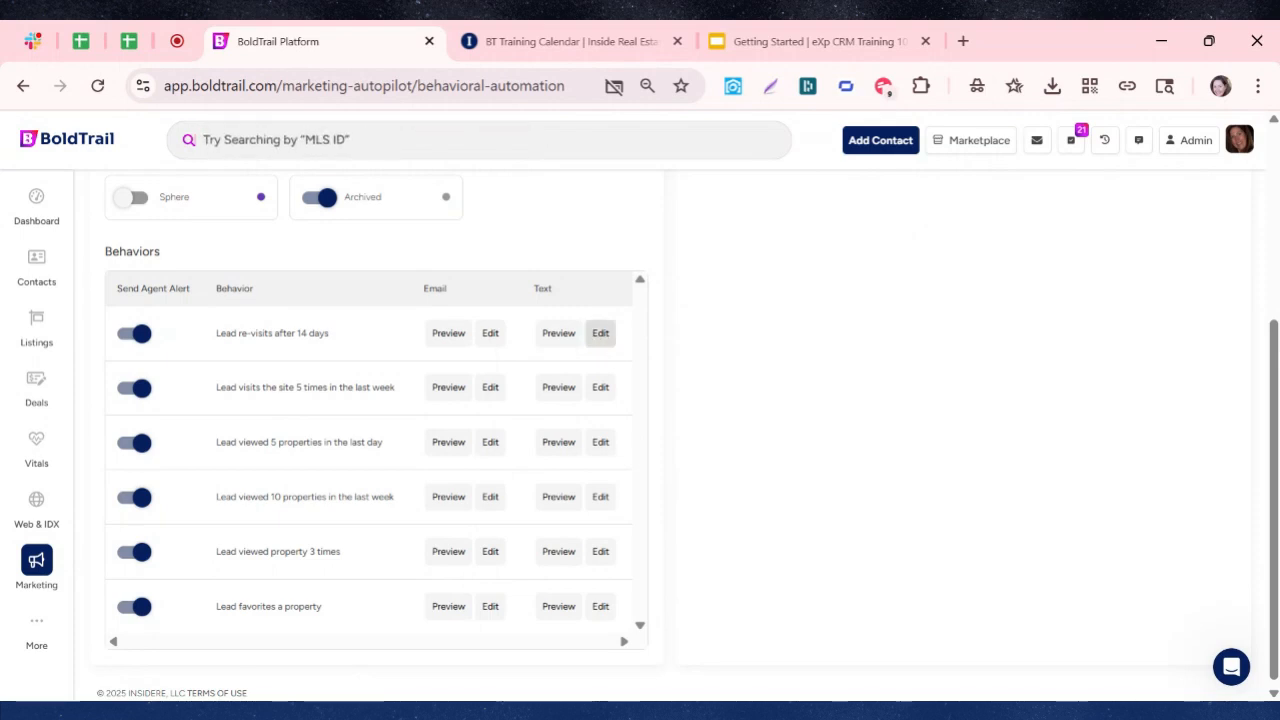
Preview the email for the "Lead re-visits after 14 days" behavior, highlight its body content, and close the preview.
left_click(445, 334)
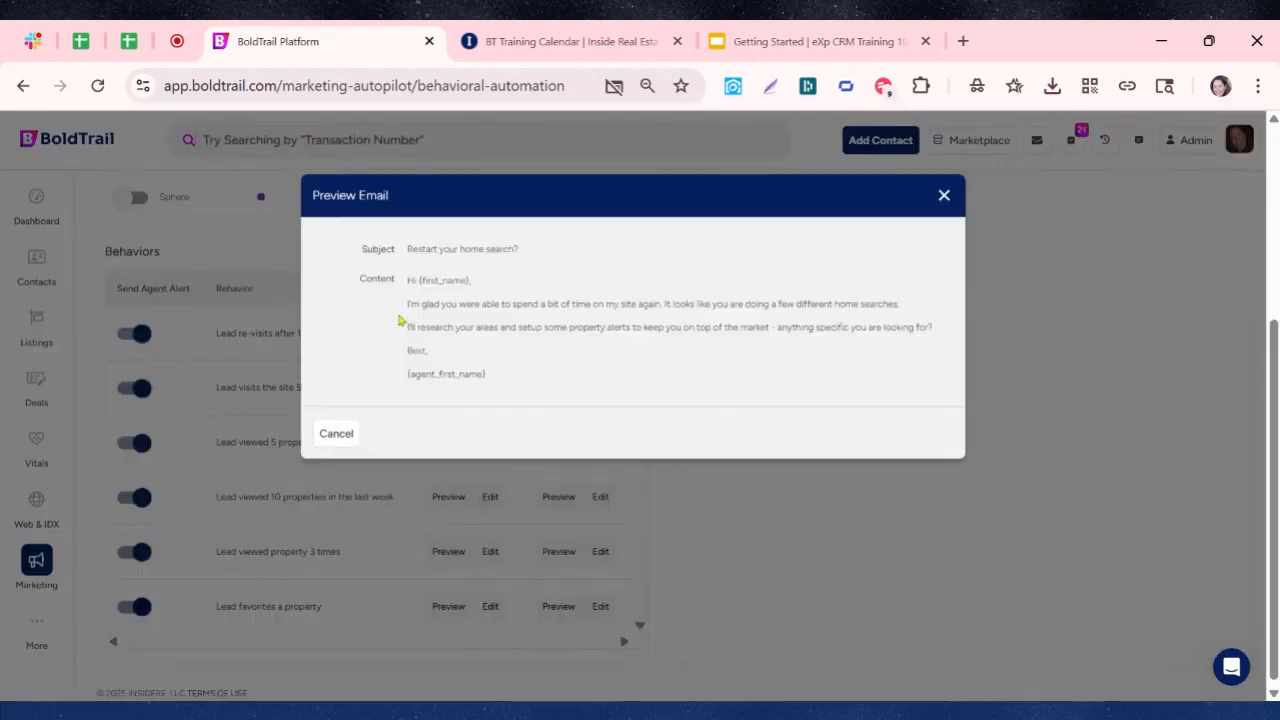
left_click_drag(400, 320, 464, 355)
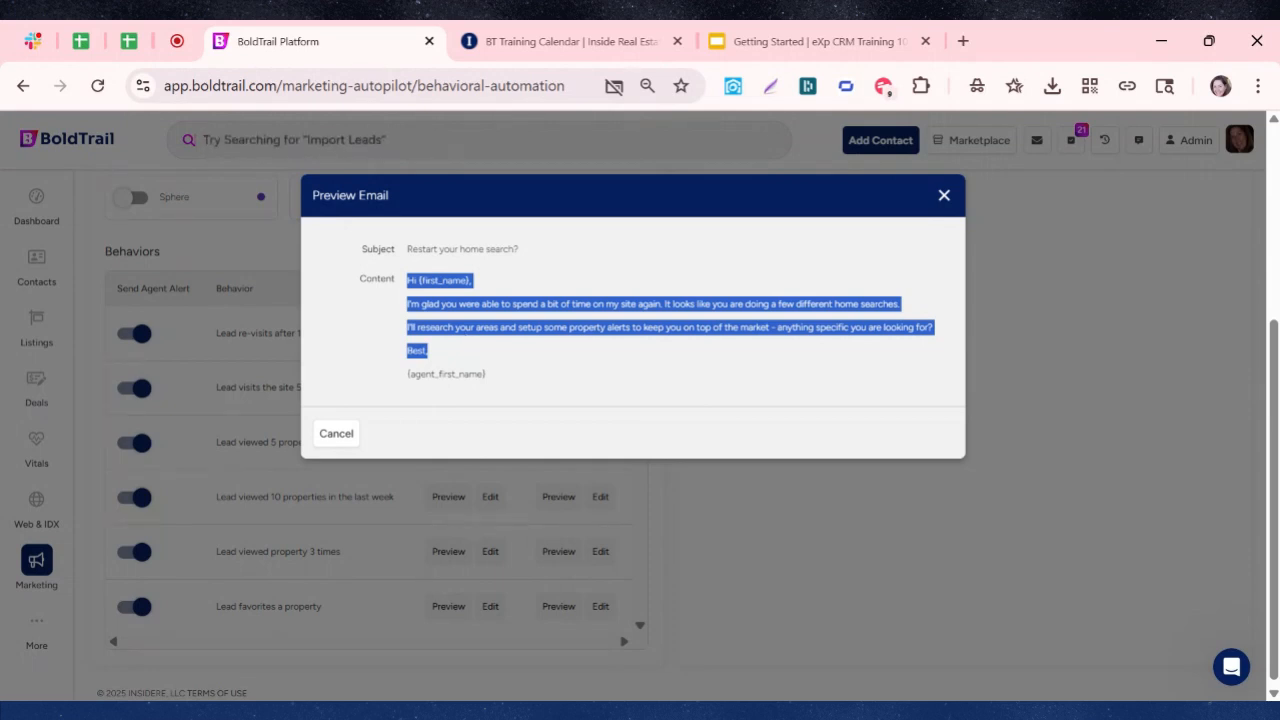
left_click(465, 328)
left_click(943, 195)
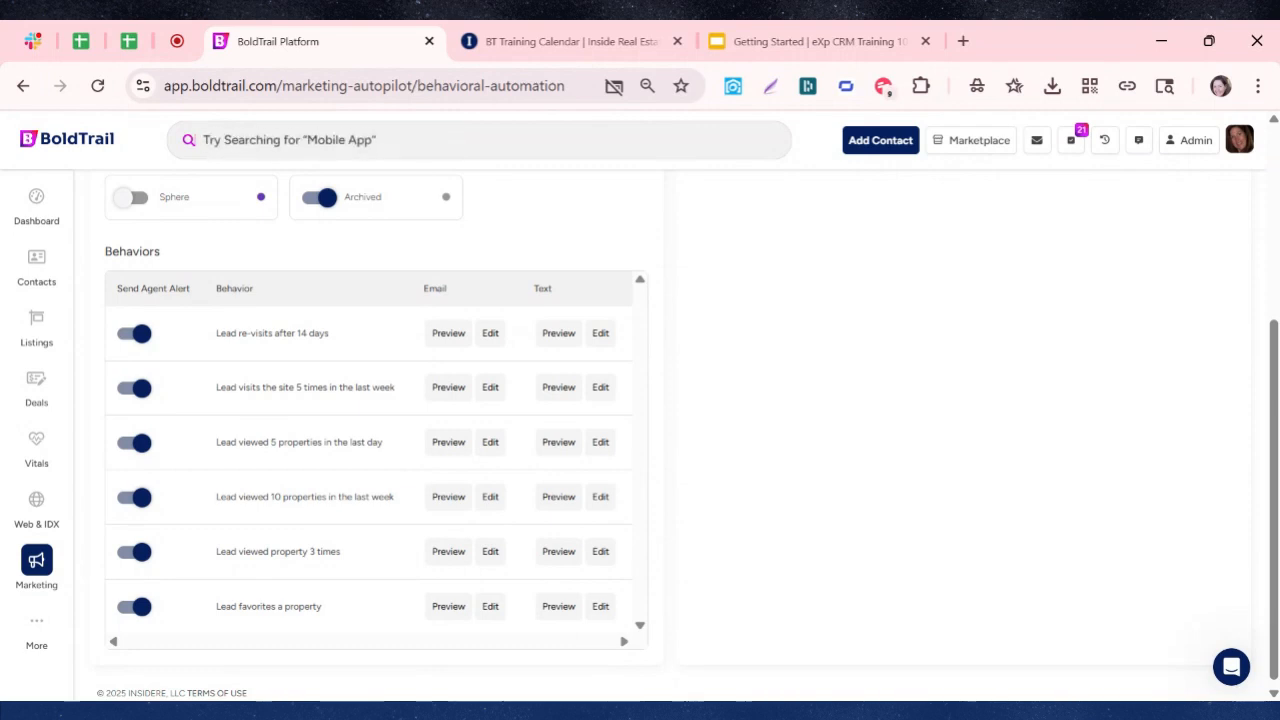
Open the text message of "Lead re-visits after 14 days" for editing, highlight its question about areas and property types, and exit without saving.
left_click(600, 343)
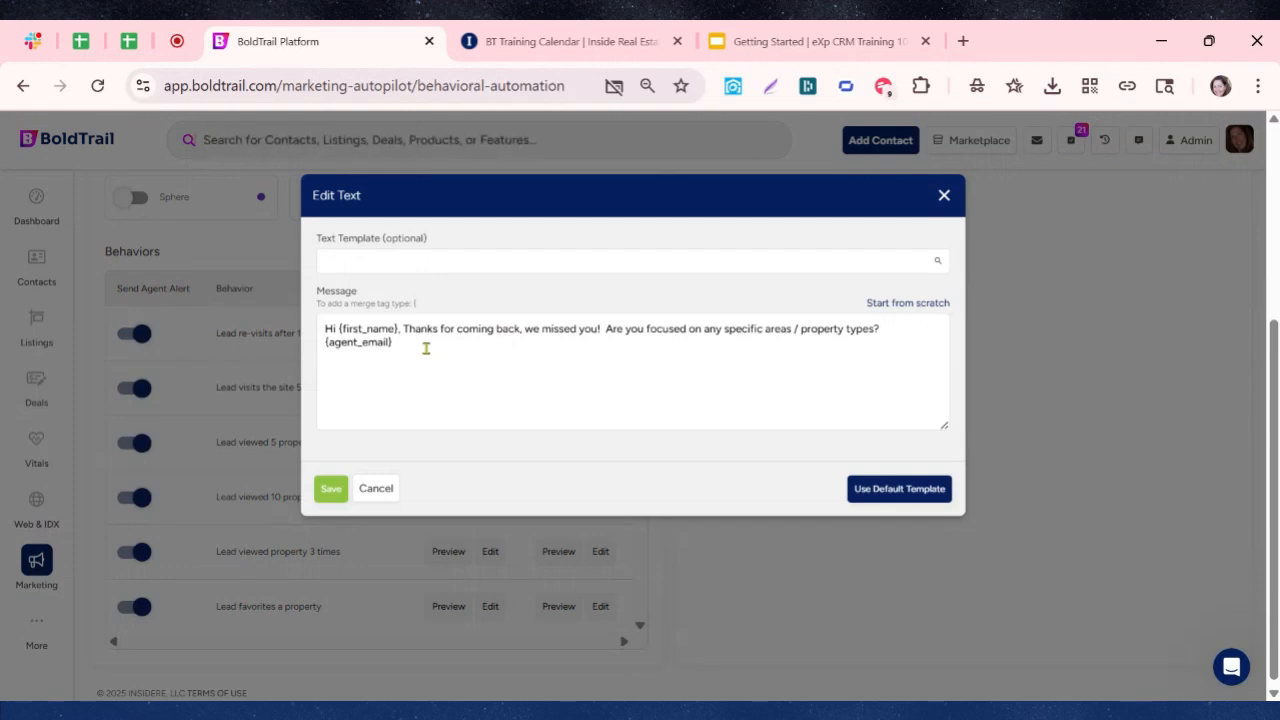
left_click_drag(604, 328, 908, 320)
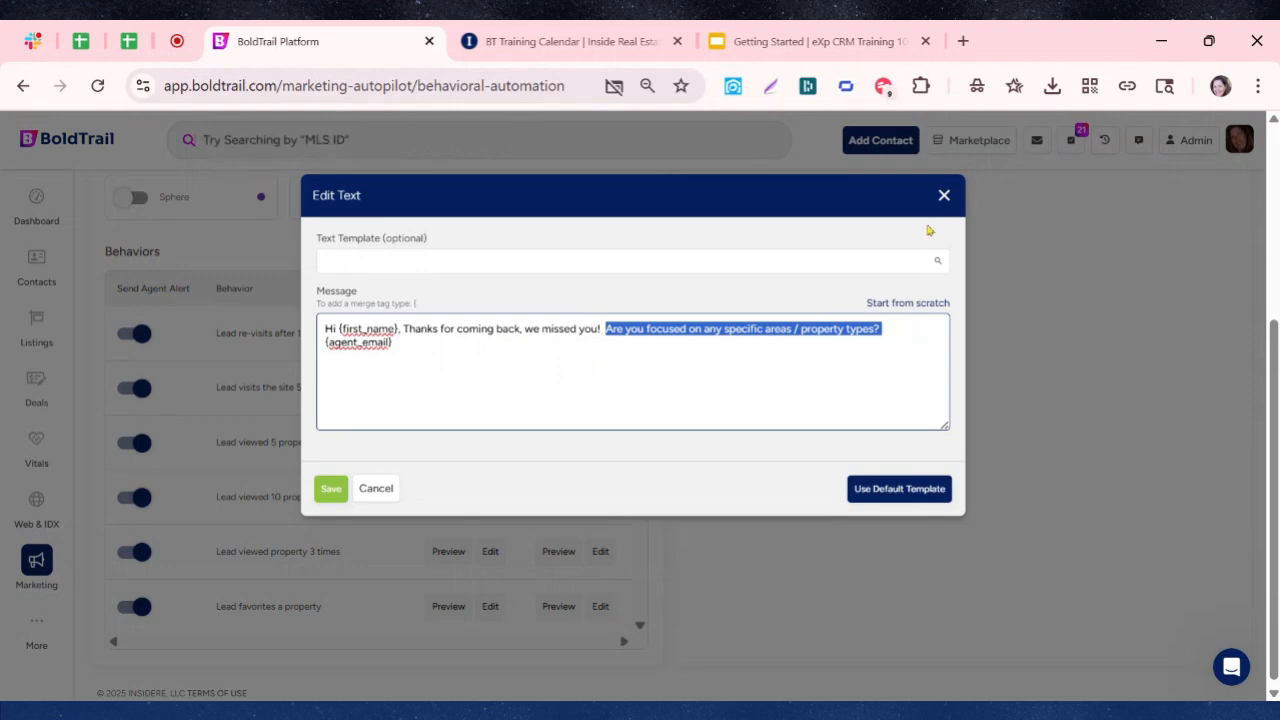
left_click(943, 196)
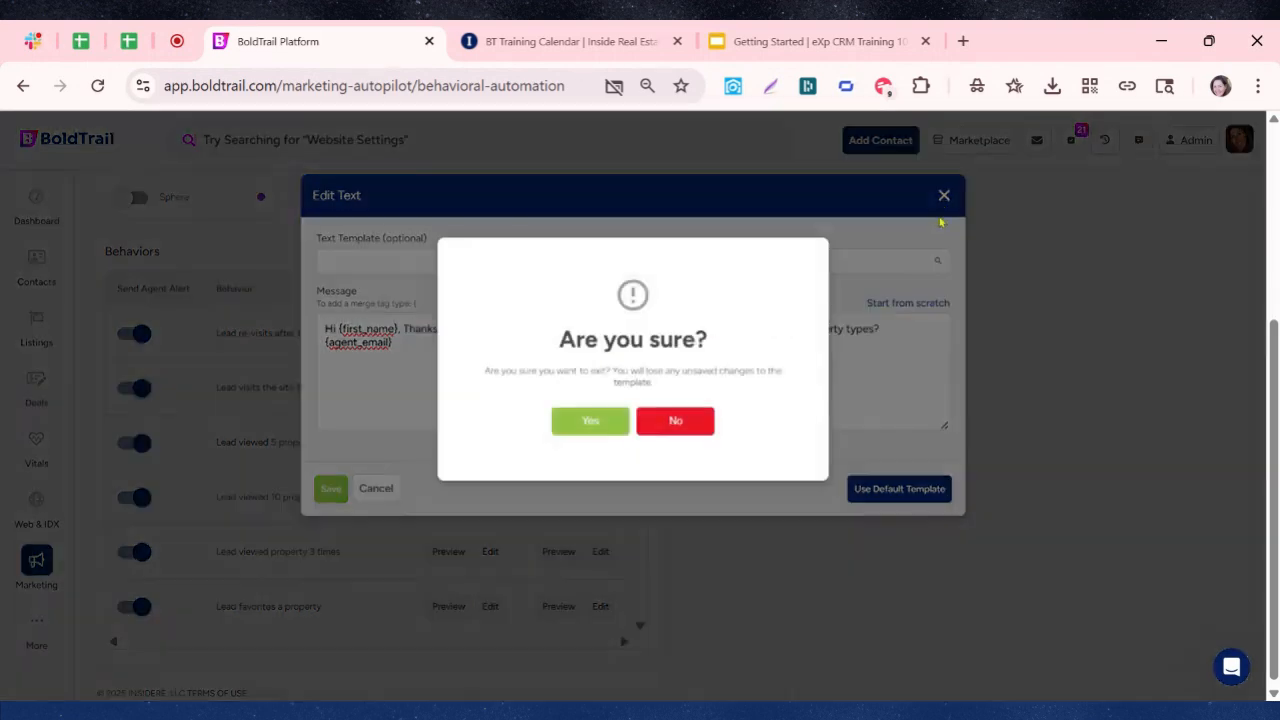
left_click(586, 422)
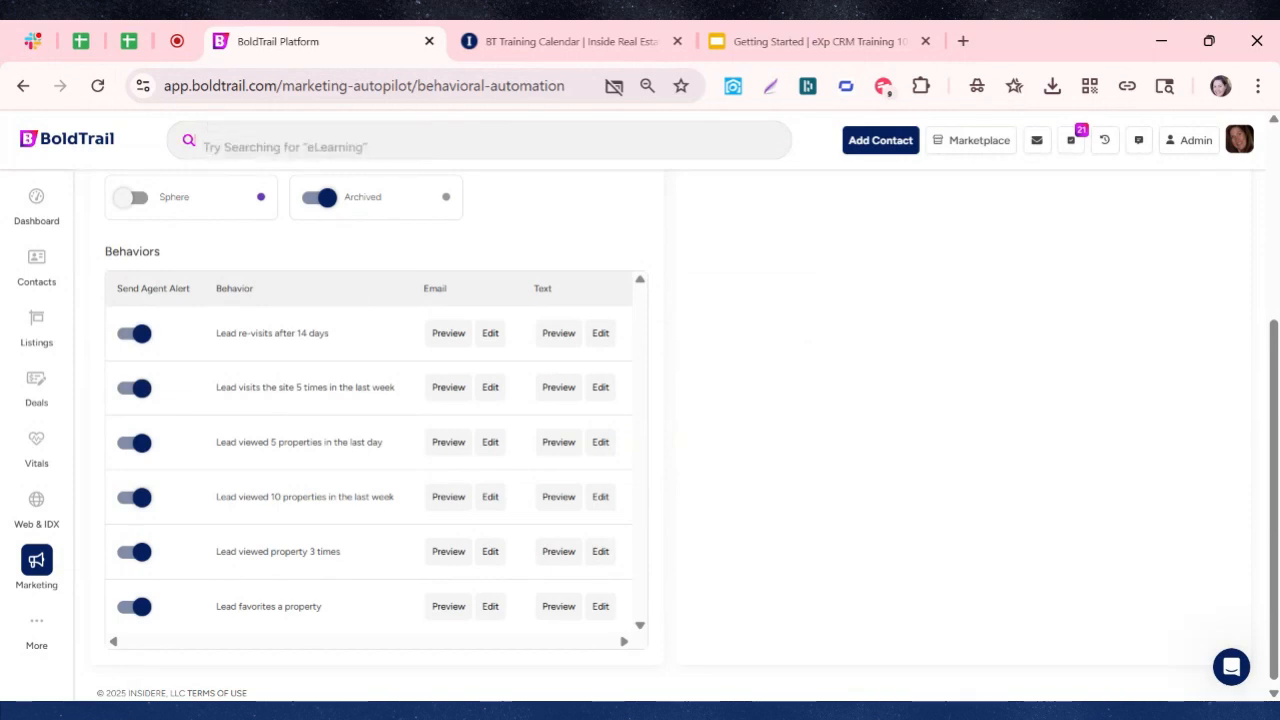
Highlight the Behavioral Automation rule "When 'New Lead' or 'Prospect' responds, move to 'Active'".
scroll(752, 437, "up", 3)
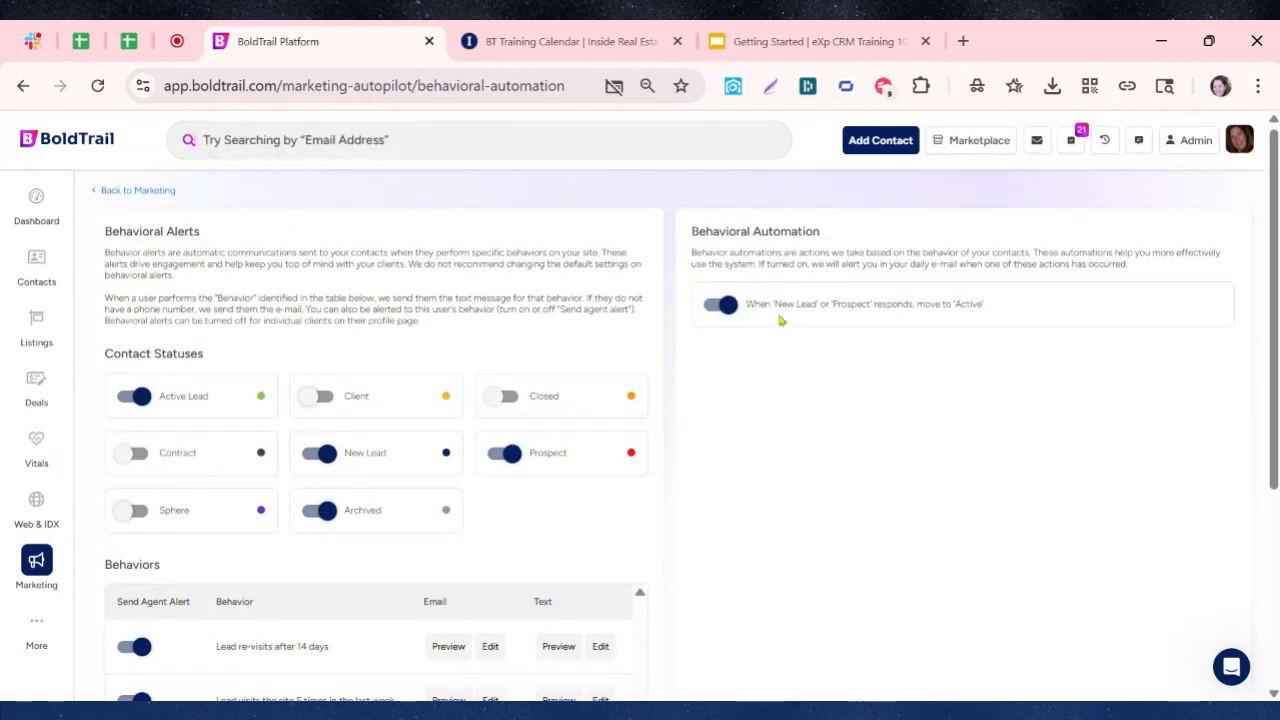
left_click_drag(749, 305, 1020, 314)
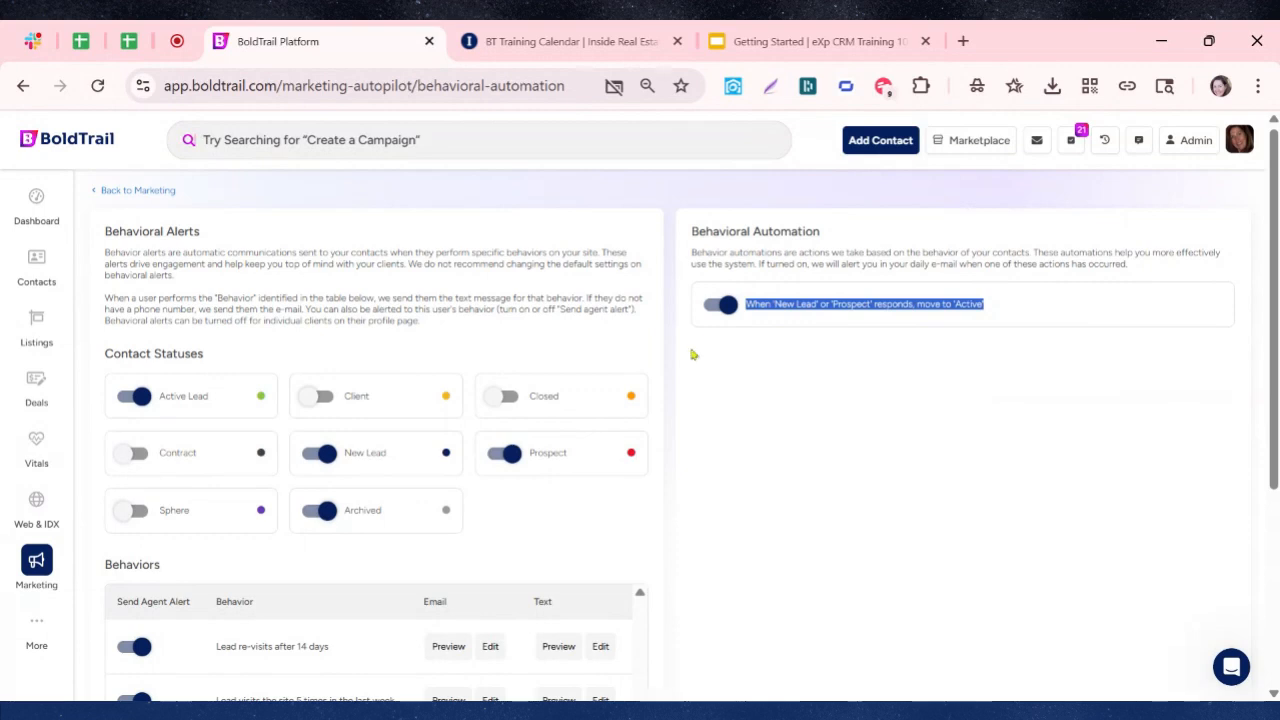
Examine the Contact Statuses toggles and the Behaviors table, return to the Behavioral Automation rule, and clear its text highlight.
scroll(685, 372, "down", 1)
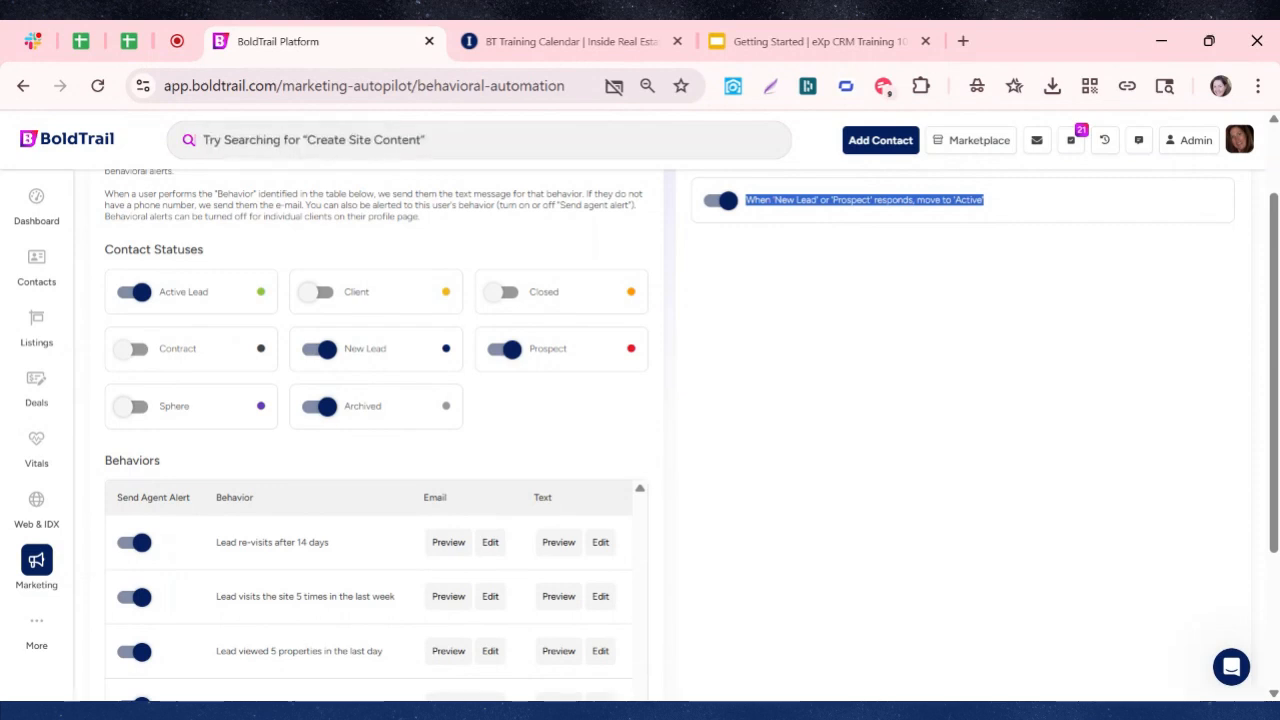
scroll(331, 418, "up", 2)
scroll(331, 418, "down", 1)
scroll(320, 455, "down", 1)
scroll(320, 455, "down", 1)
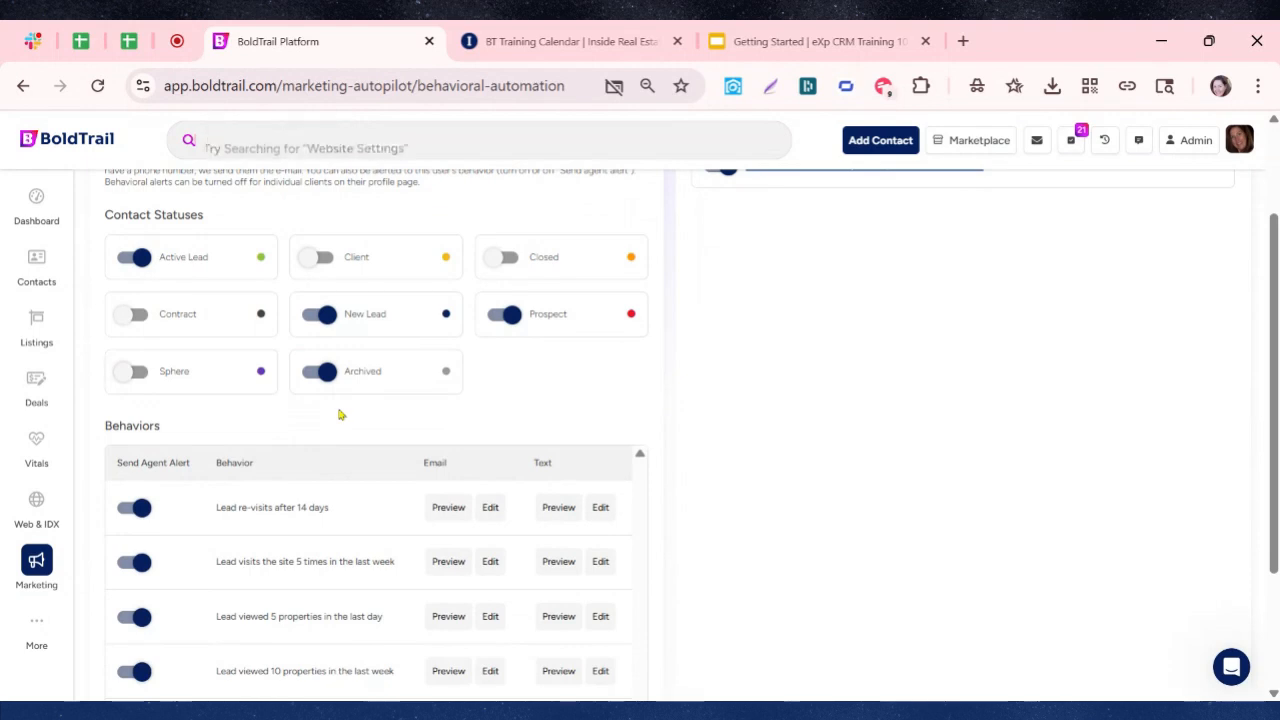
scroll(262, 365, "down", 4)
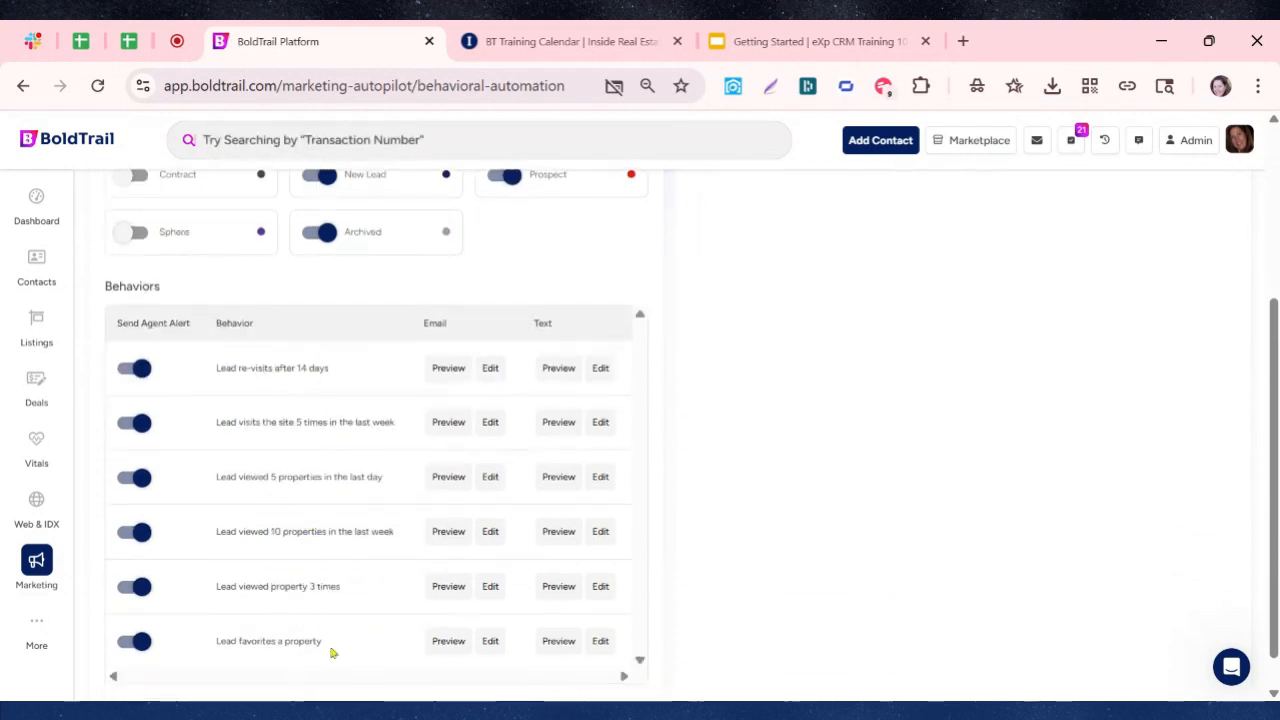
scroll(329, 645, "up", 3)
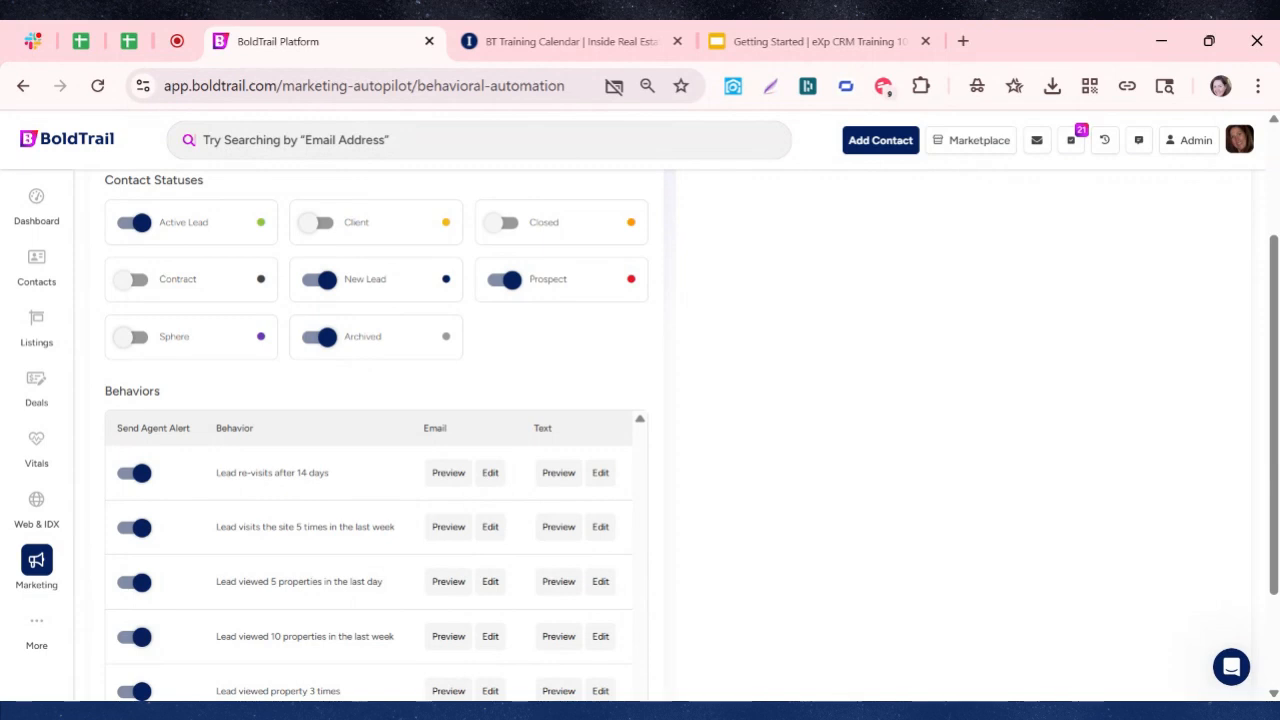
scroll(347, 379, "up", 1)
scroll(347, 379, "up", 2)
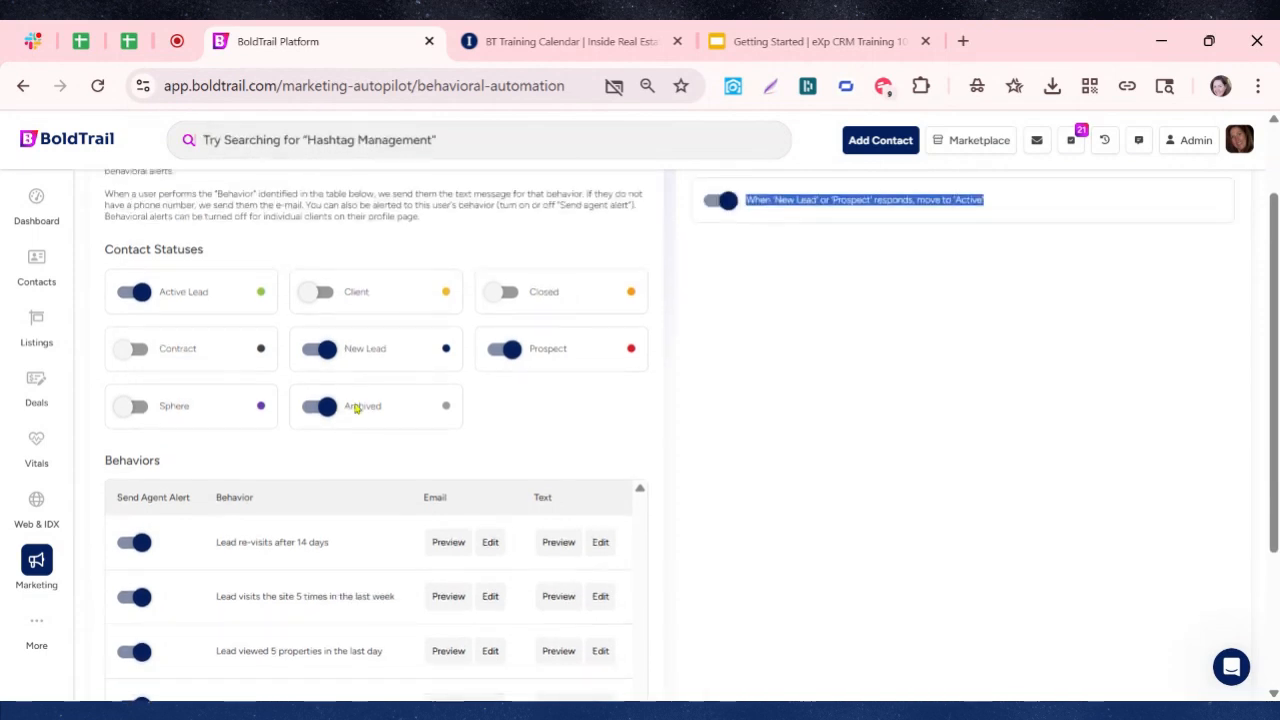
scroll(743, 297, "up", 2)
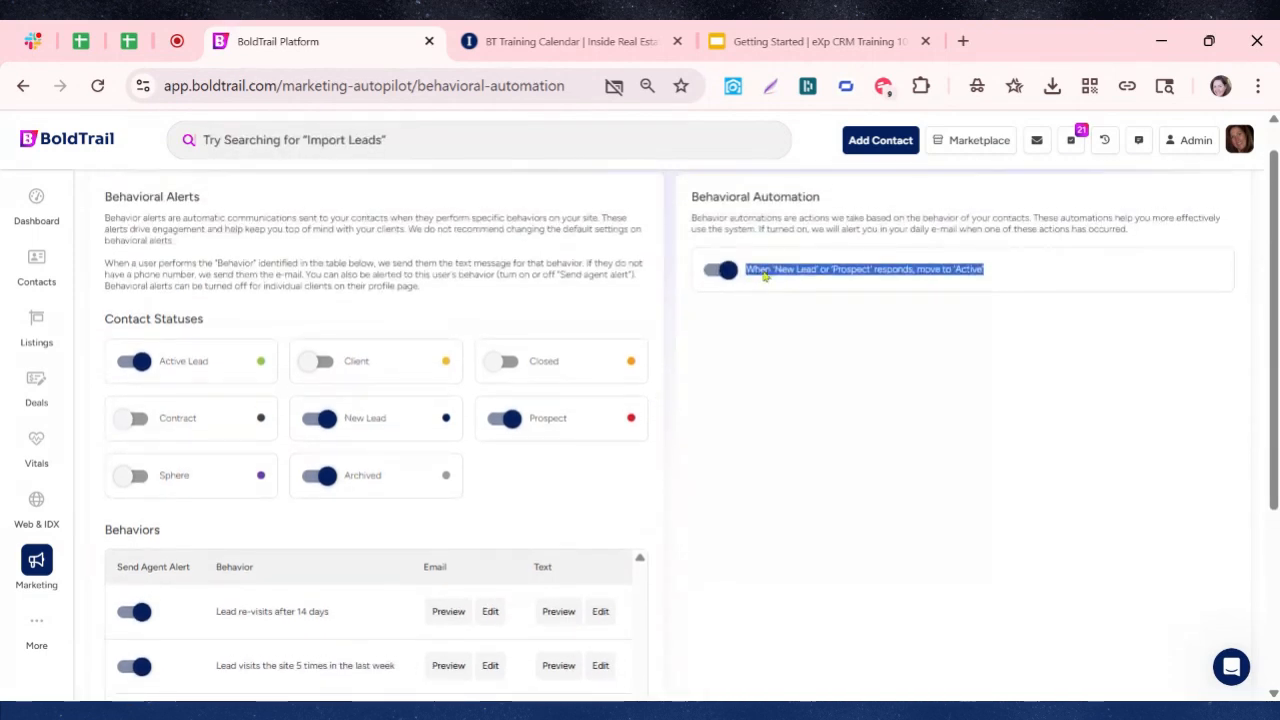
left_click(766, 275)
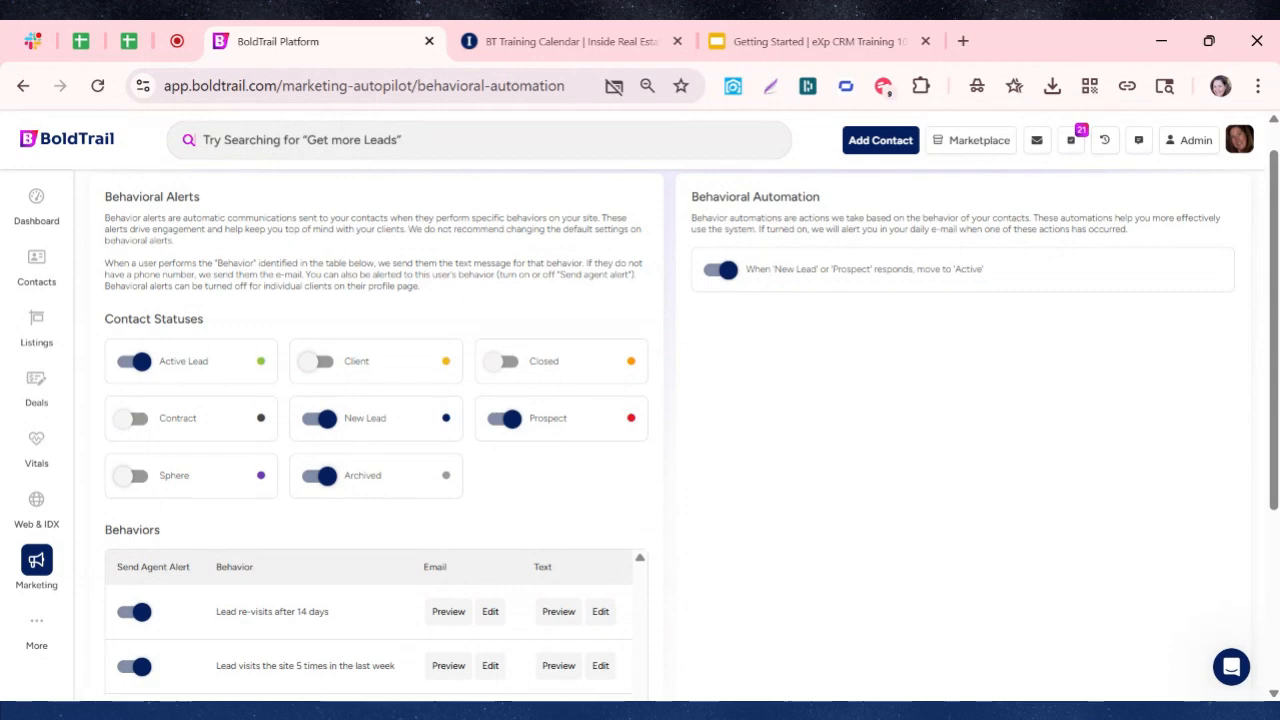
Check the Getting Started presentation, return to BoldTrail, and open the mobile app download page from the dashboard.
left_click(832, 41)
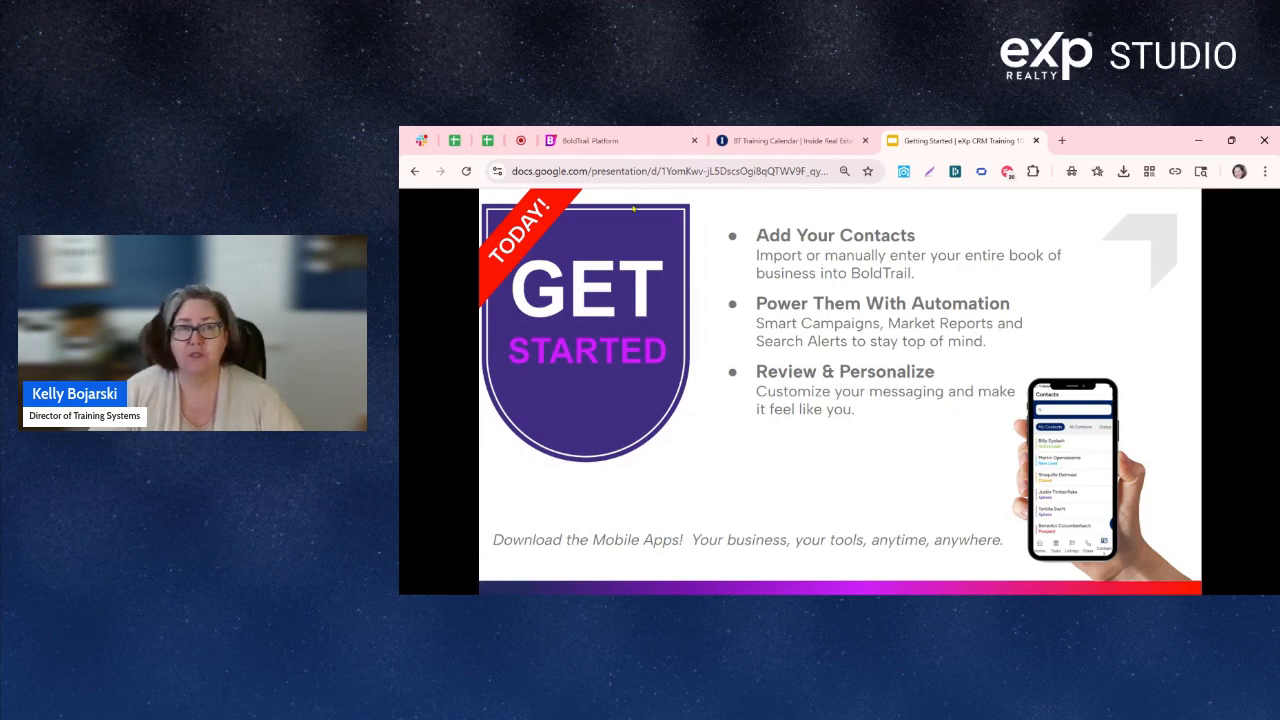
left_click(590, 140)
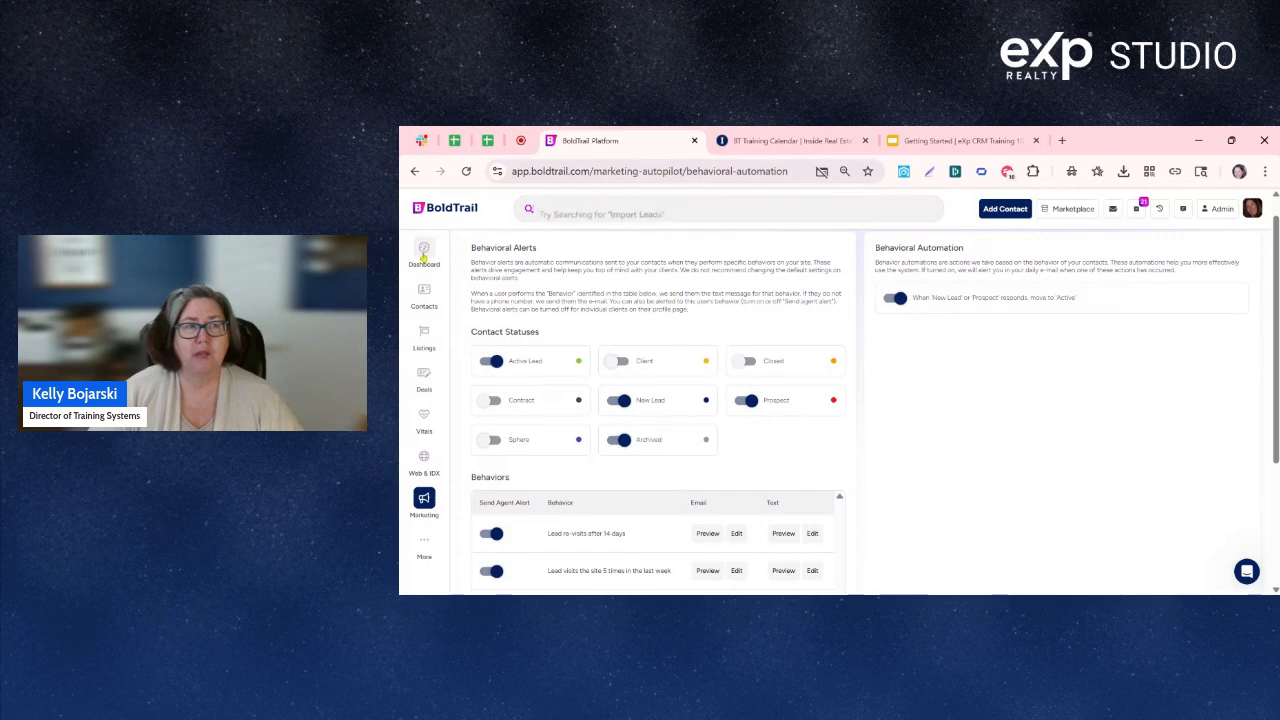
left_click(424, 250)
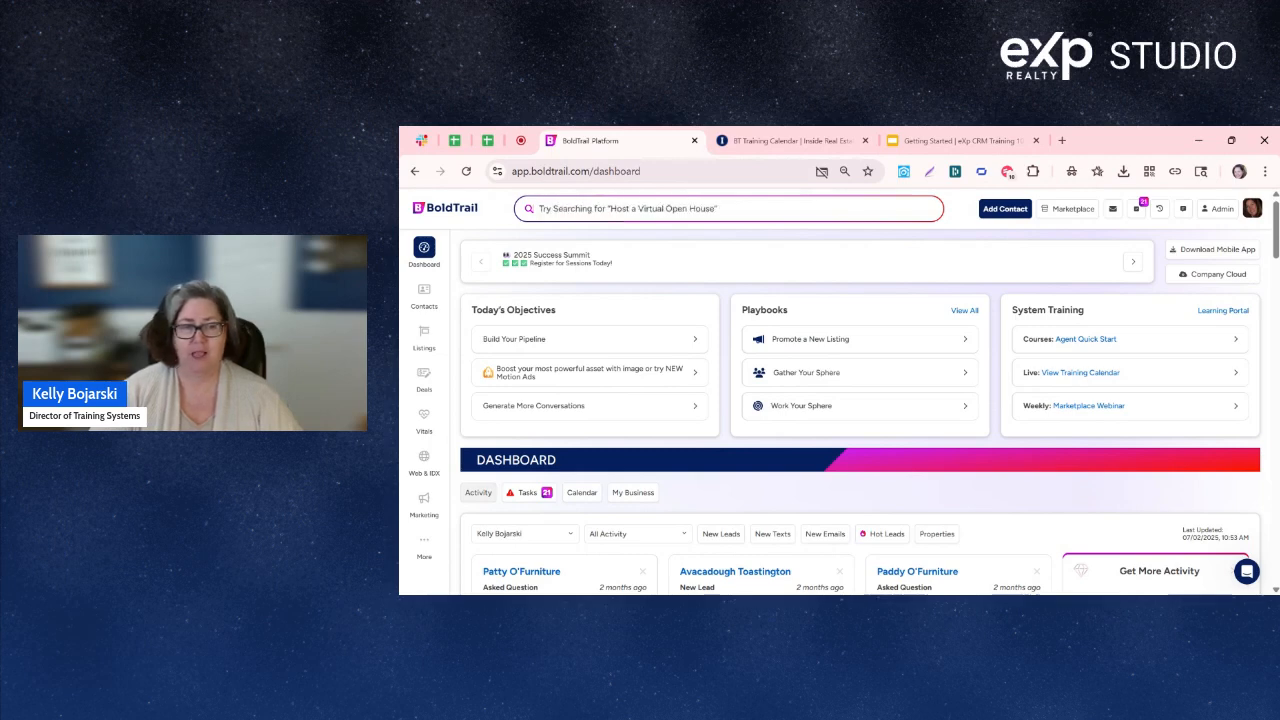
left_click(1219, 251)
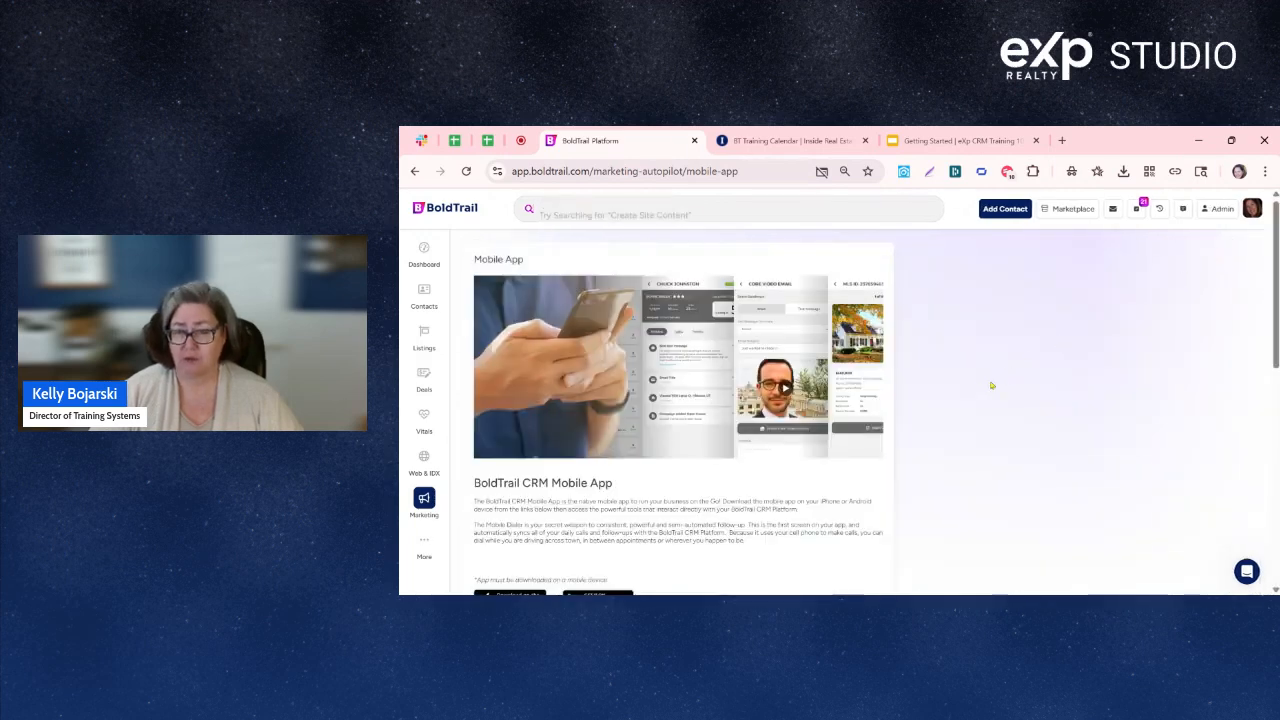
Review the BoldTrail CRM Mobile App section with its iOS and Android download links, and highlight its heading.
scroll(966, 400, "down", 2)
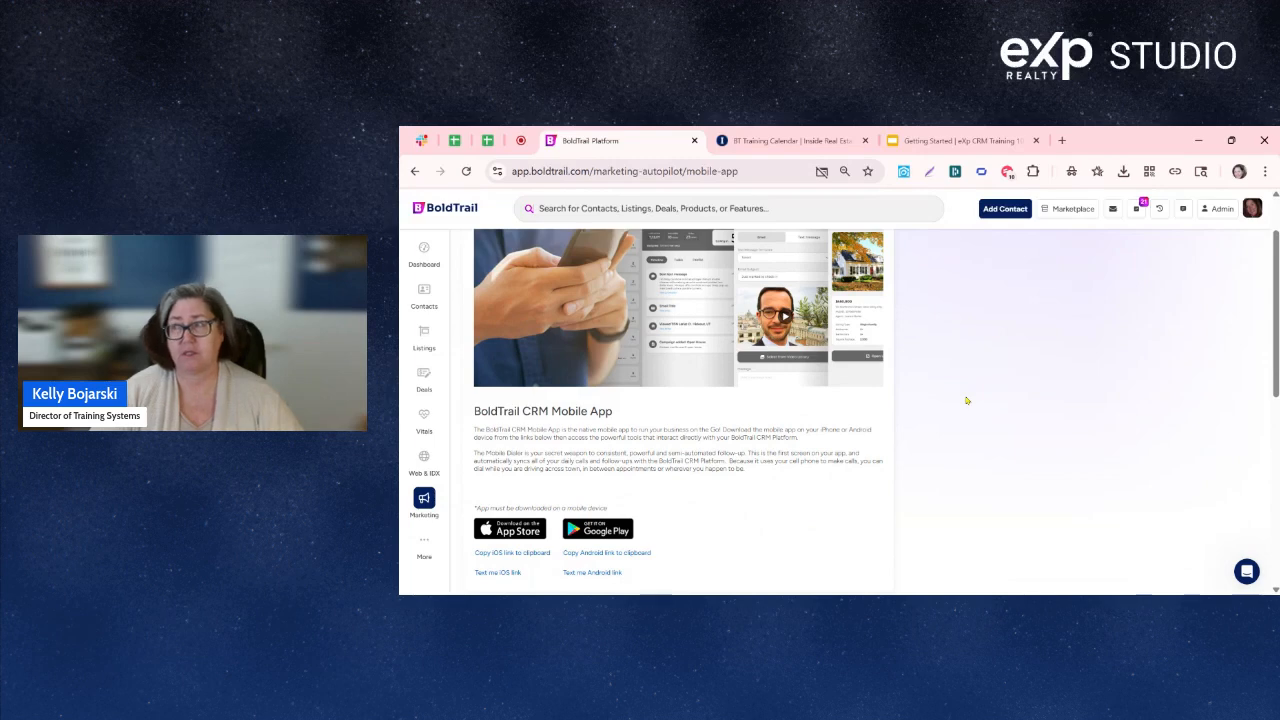
scroll(966, 400, "down", 2)
scroll(961, 395, "down", 2)
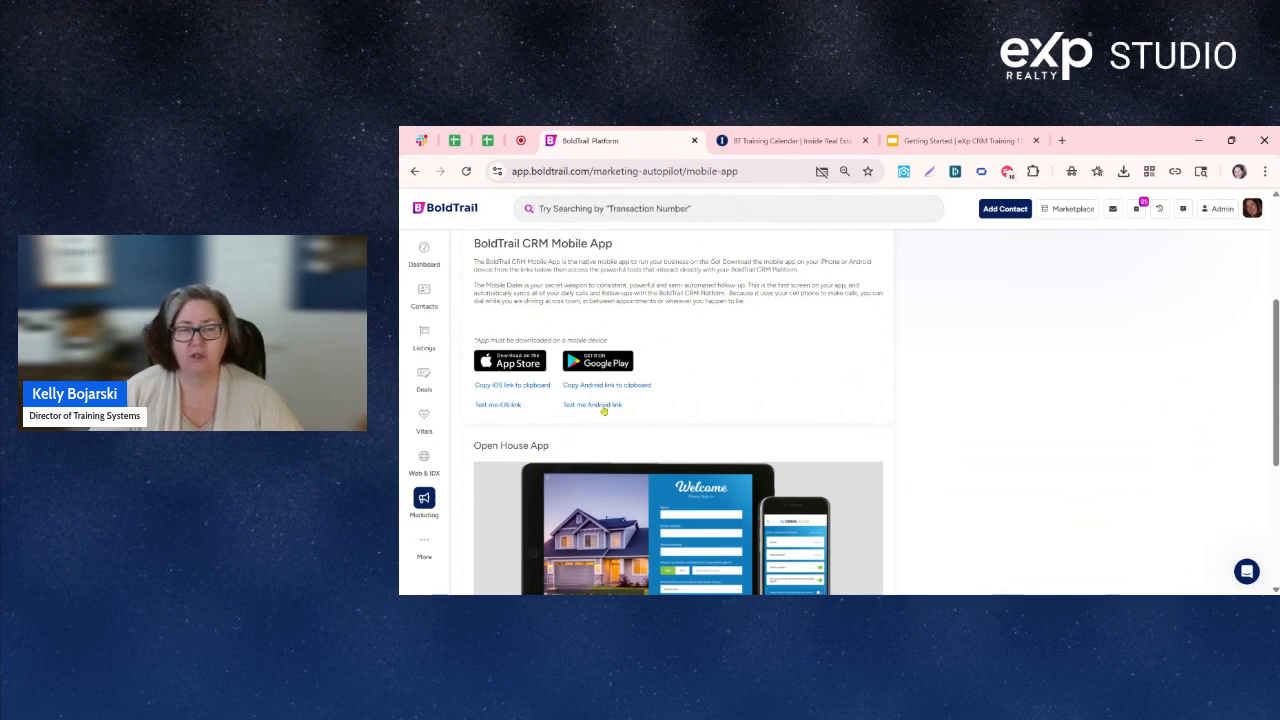
scroll(604, 411, "up", 1)
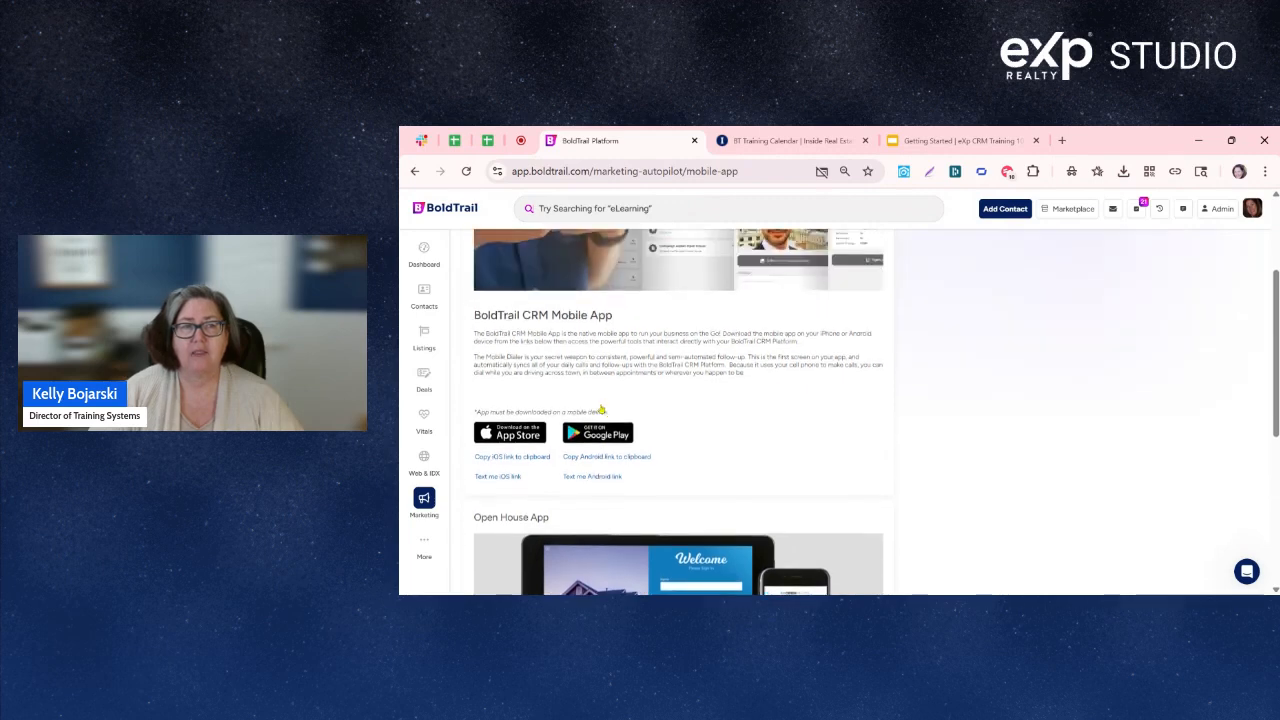
left_click_drag(473, 315, 626, 317)
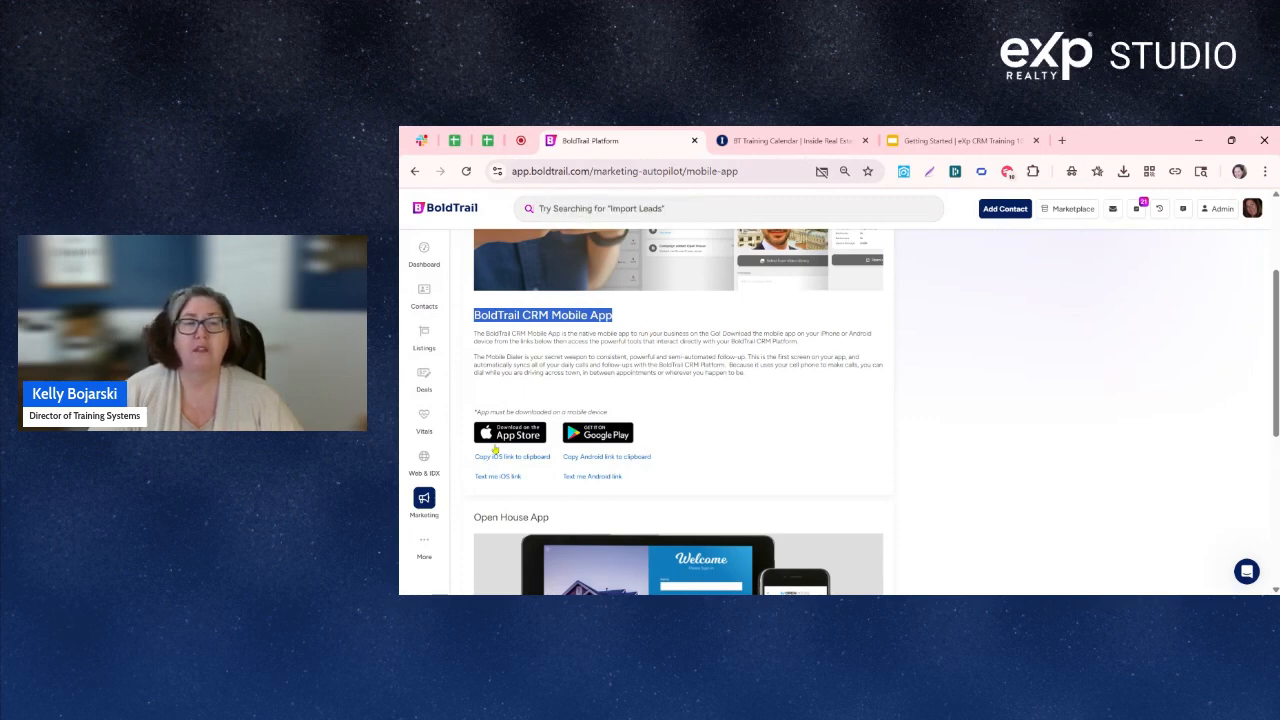
Review the Open House App section, including its description and its App Store and Google Play download links.
scroll(494, 449, "down", 5)
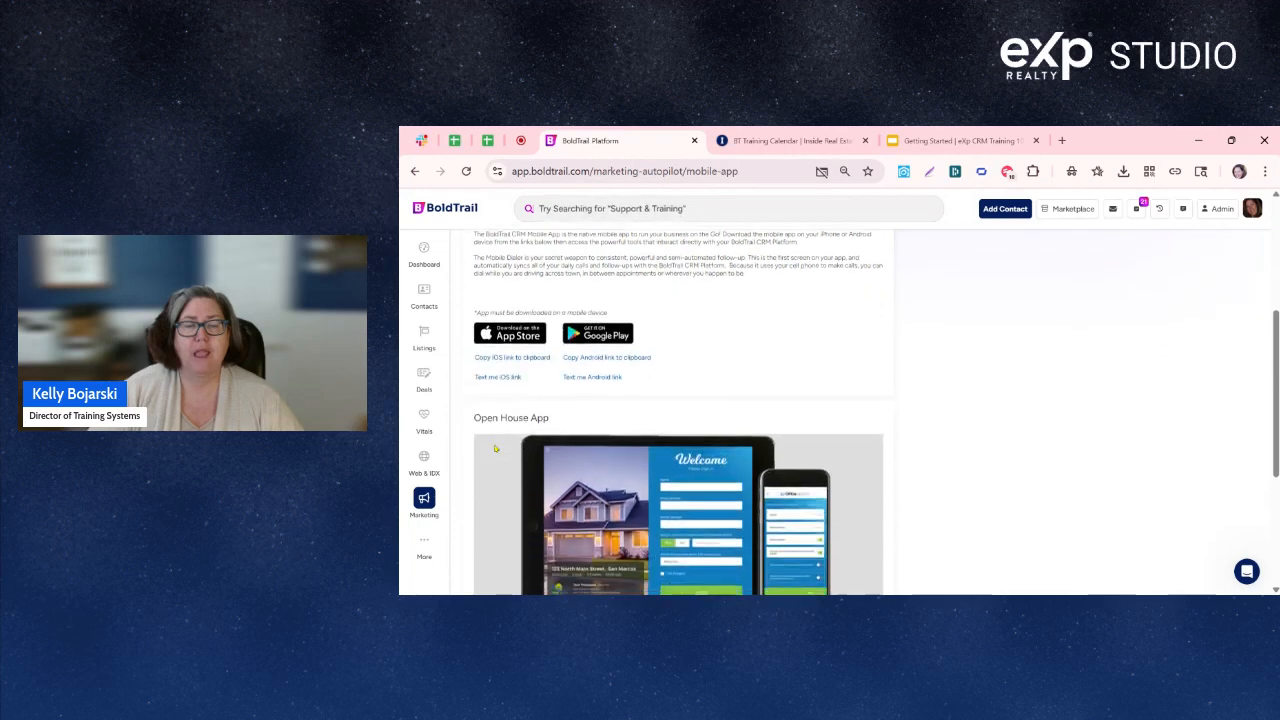
scroll(494, 449, "down", 2)
scroll(546, 276, "up", 2)
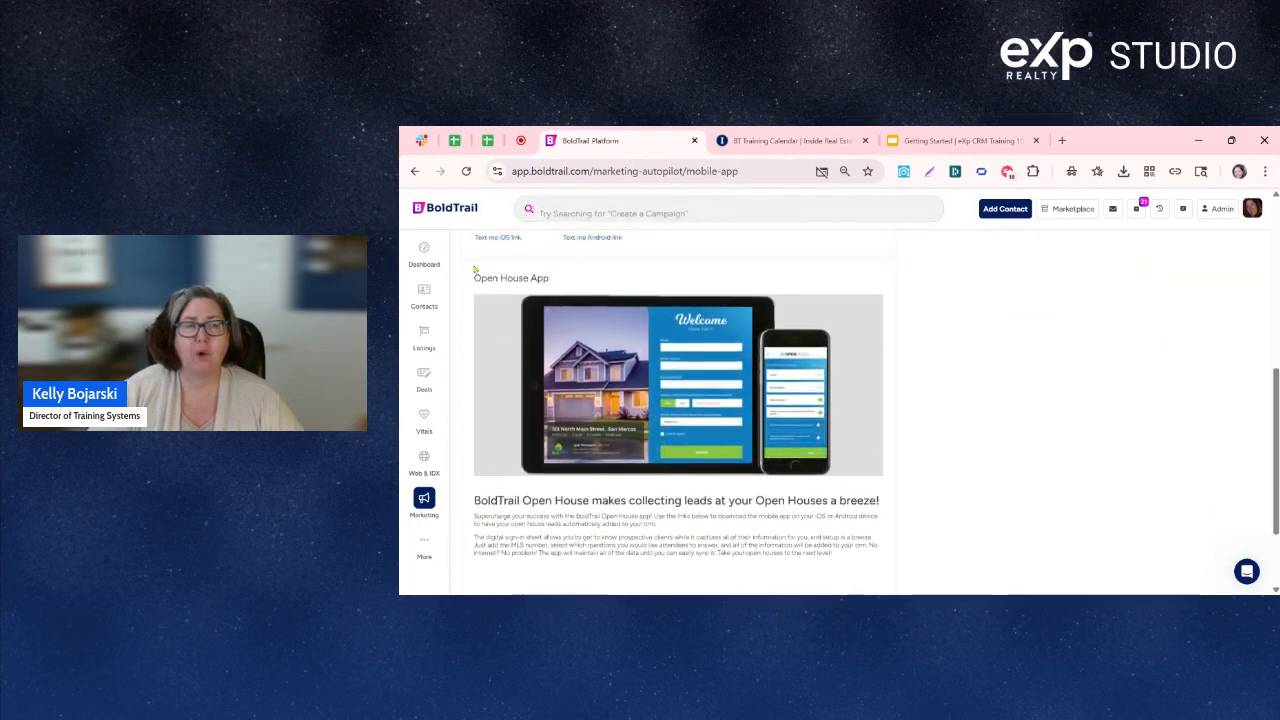
scroll(570, 400, "down", 3)
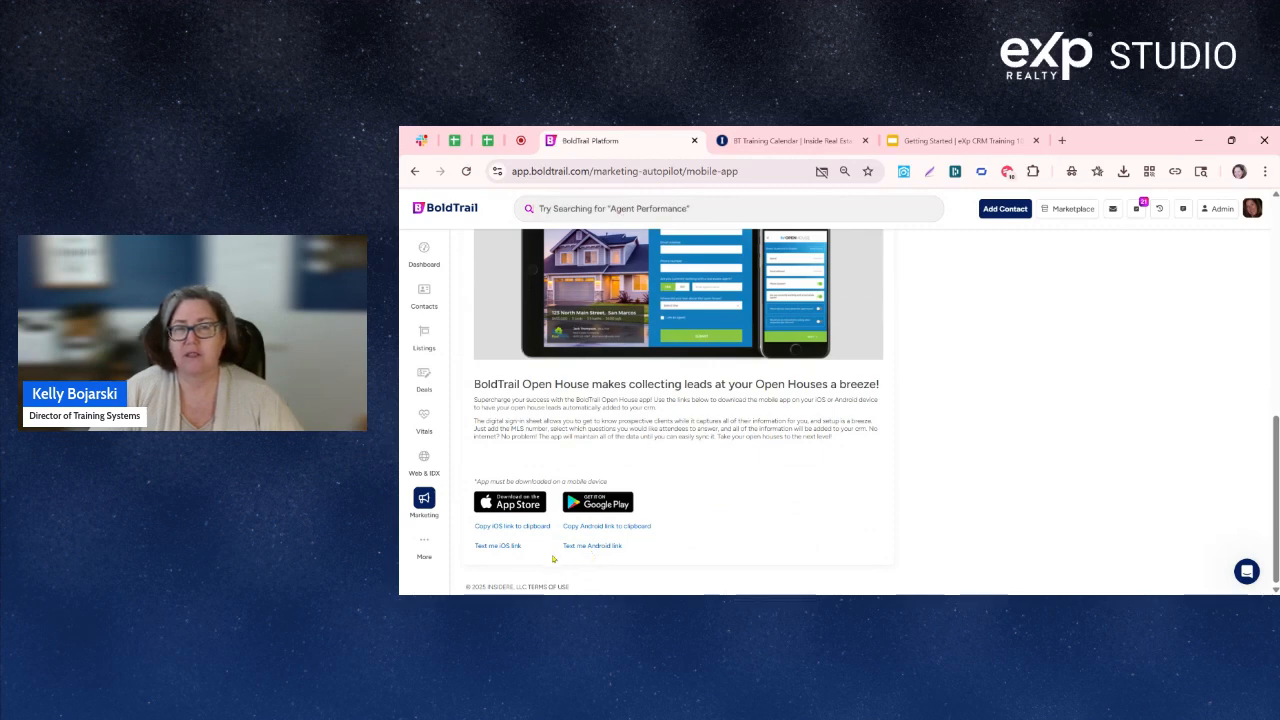
Switch to the Getting Started presentation and advance to slide 38, "Your Business. Powered by BoldTrail.".
left_click(915, 141)
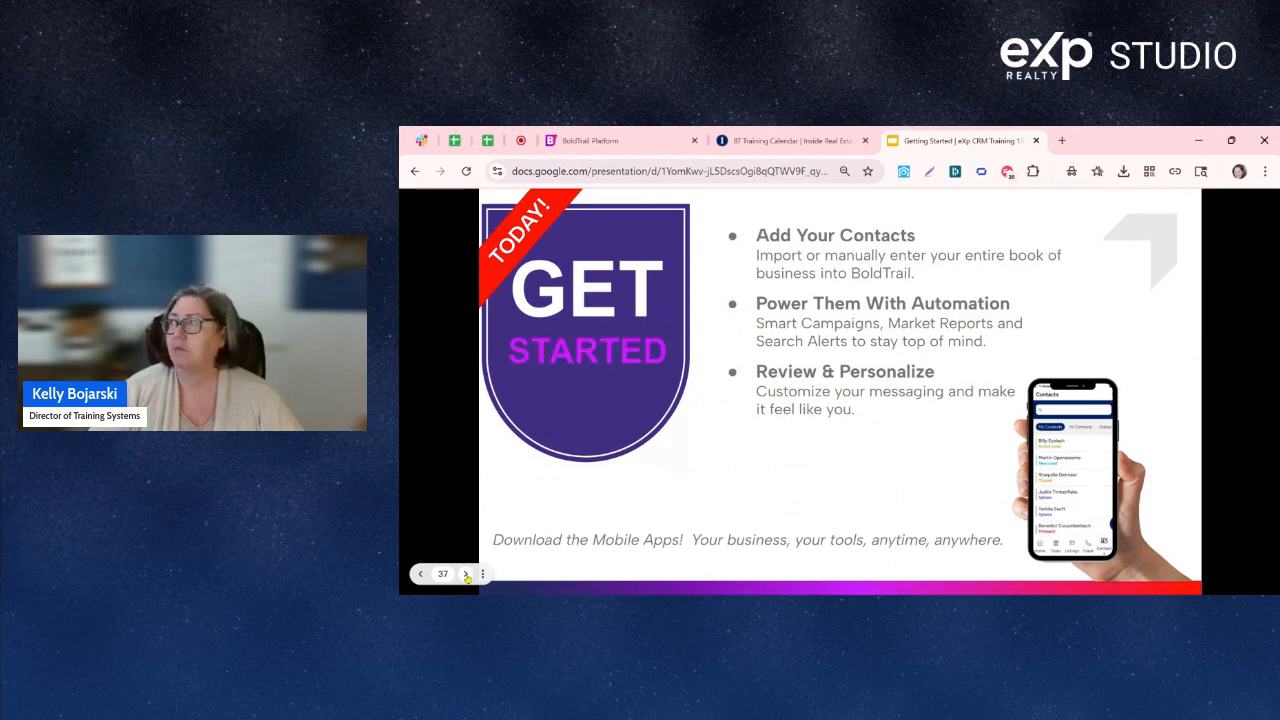
left_click(465, 574)
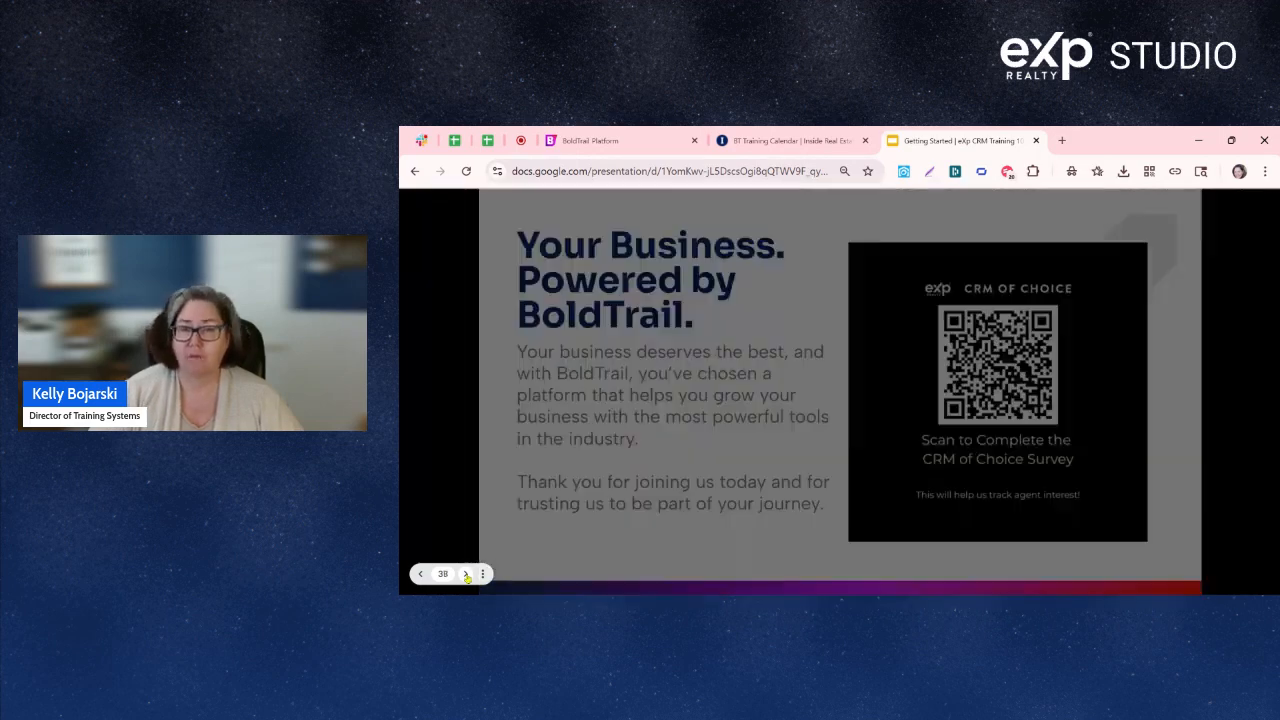